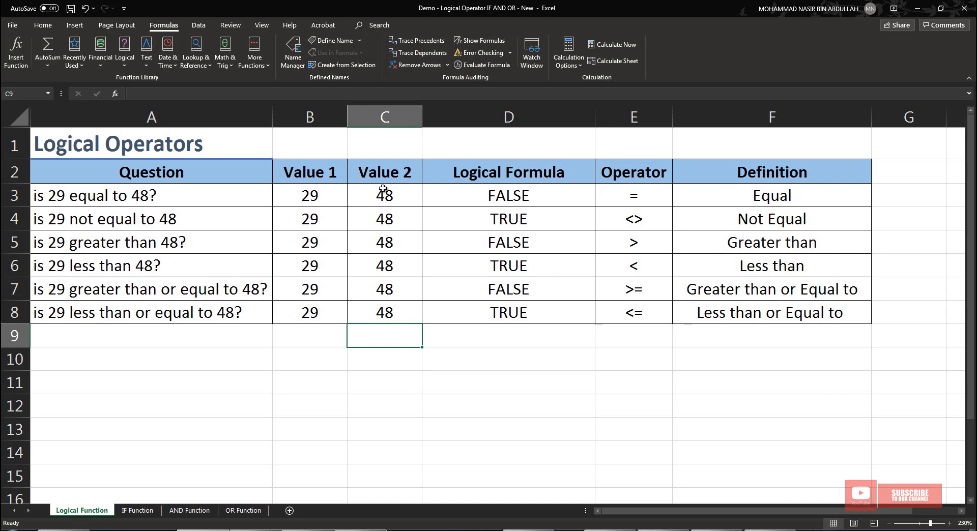
# On the IF Function sheet, enter =A5=B5 in cell B8 to compare Score 1 with Score 2.
pyautogui.click(148, 511)
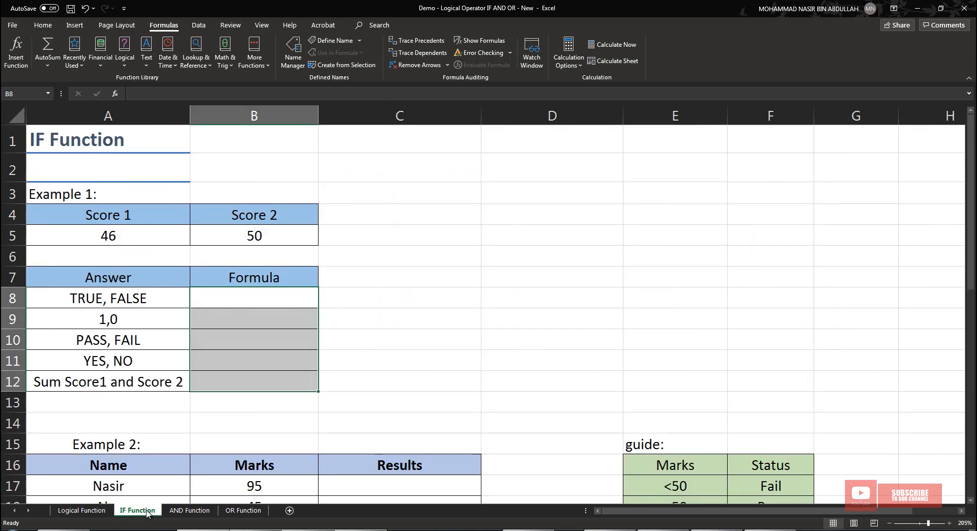
pyautogui.click(412, 196)
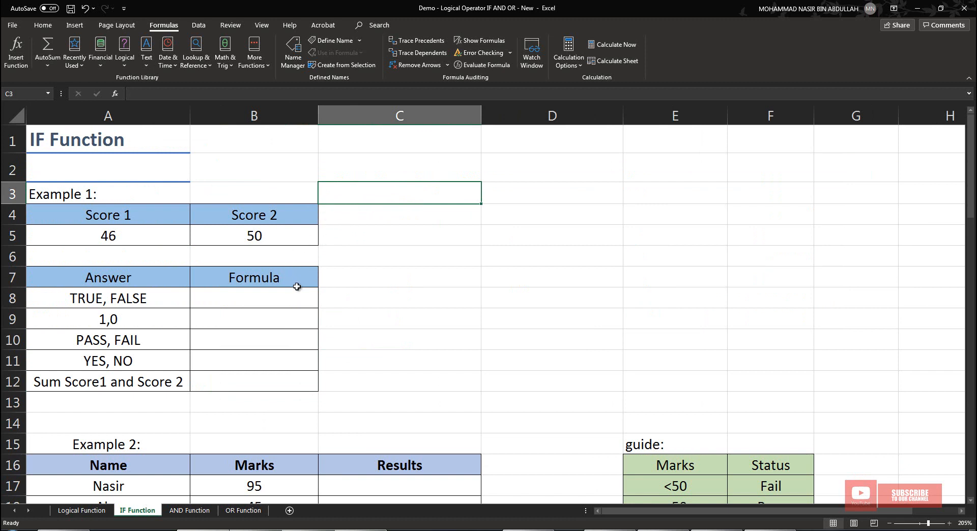
pyautogui.click(253, 301)
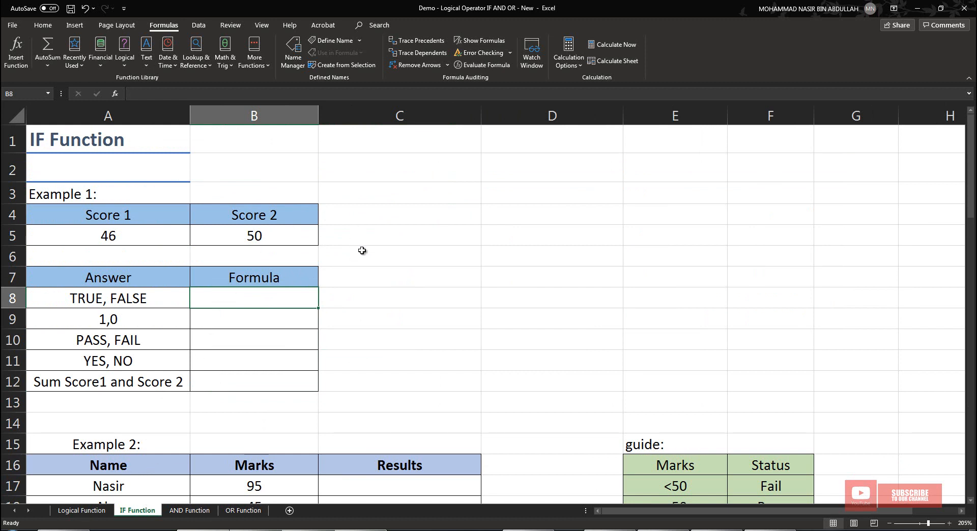
pyautogui.click(146, 239)
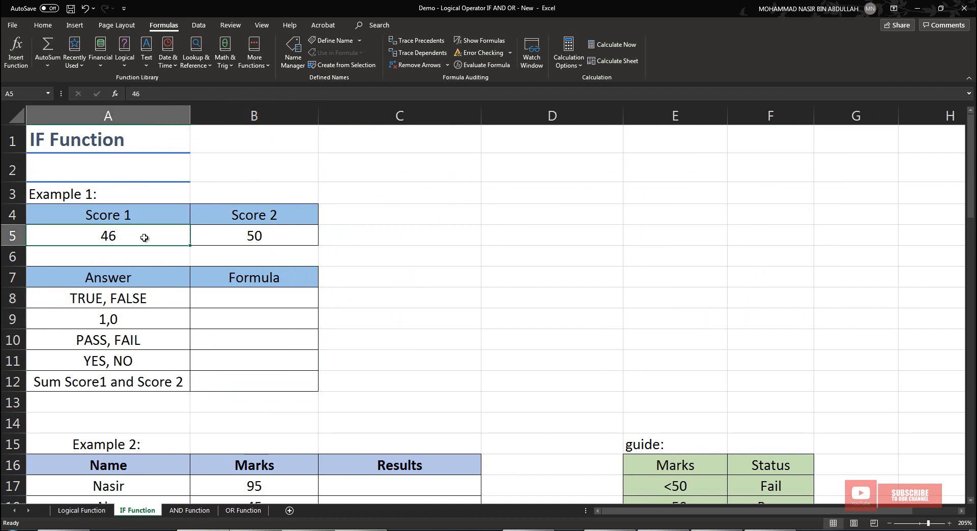
pyautogui.click(293, 233)
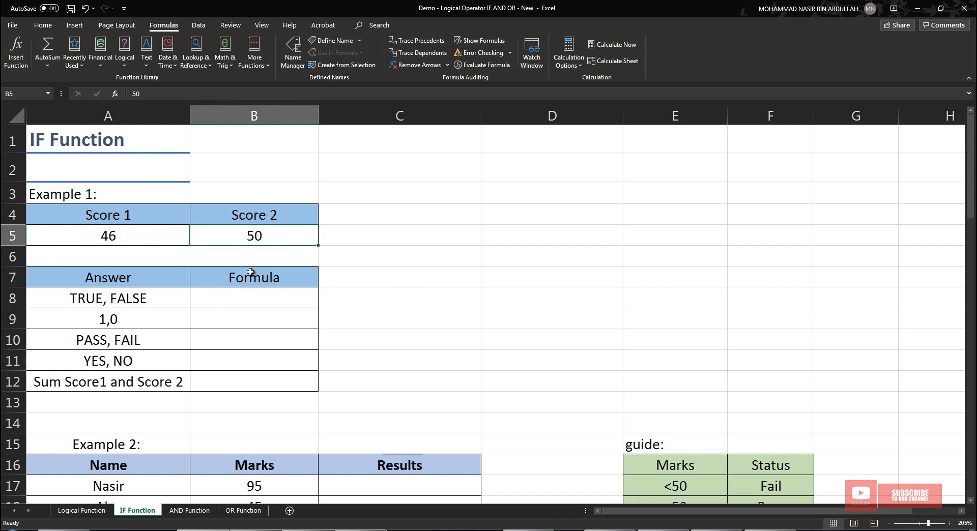
pyautogui.click(237, 296)
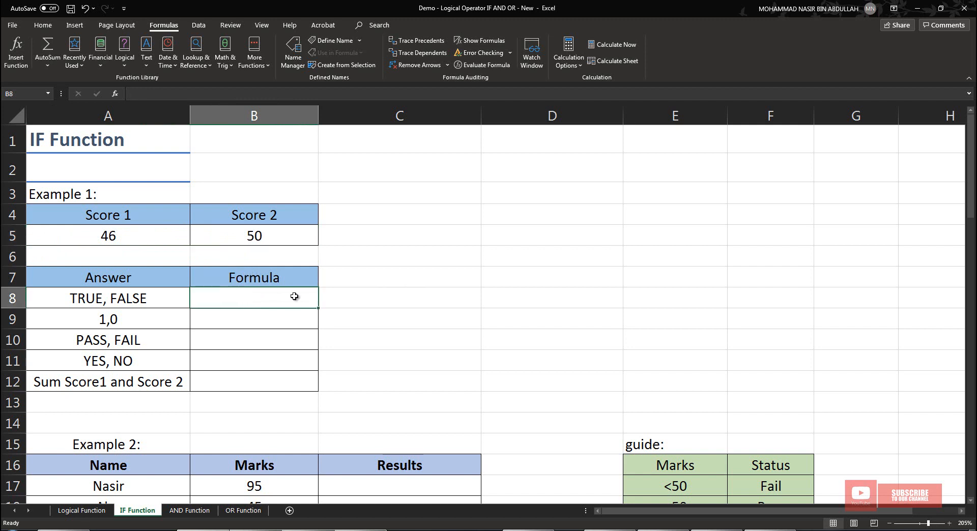
pyautogui.write('=')
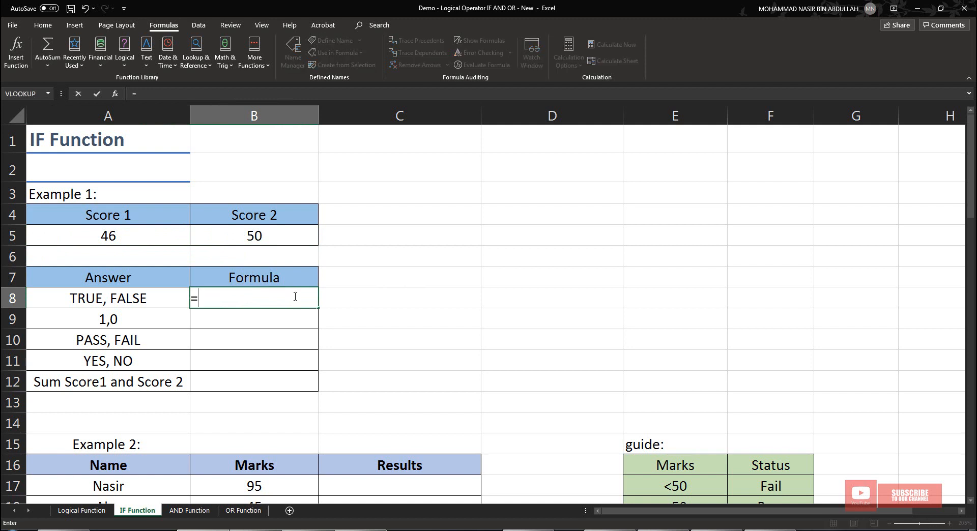
pyautogui.click(125, 231)
pyautogui.write('=')
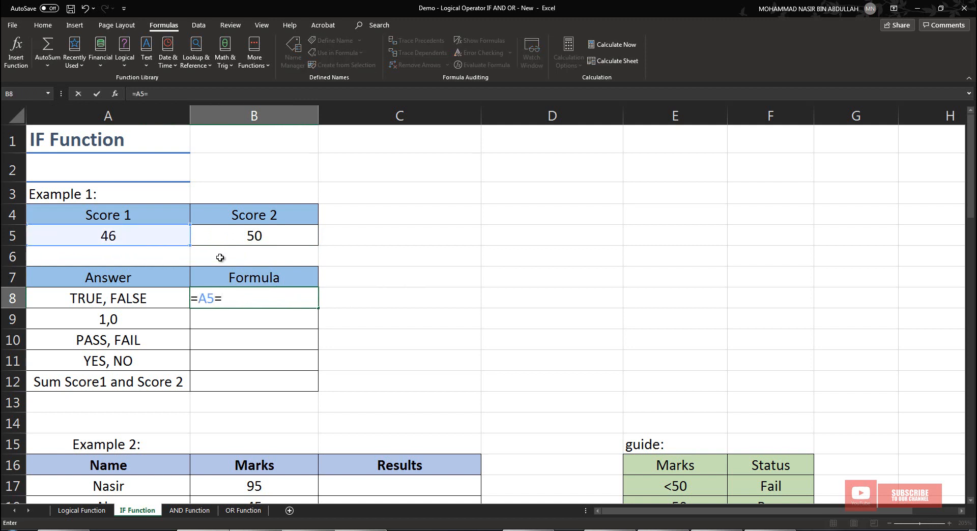
pyautogui.click(253, 232)
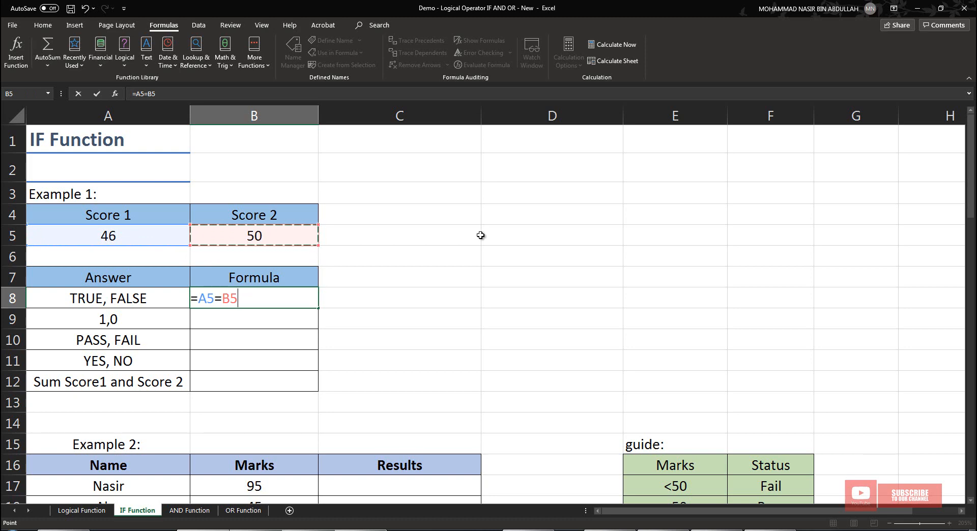
pyautogui.press('Return')
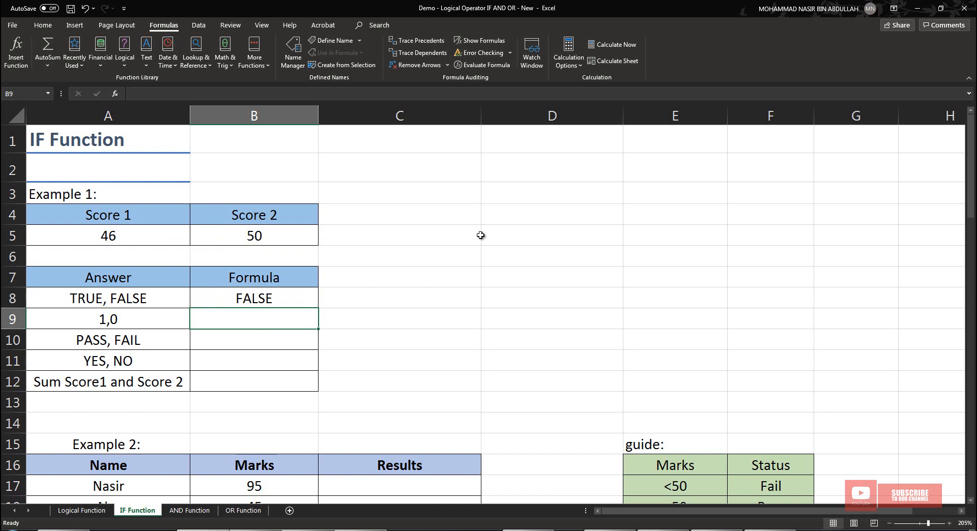
# Set Score 1 in cell A5 to 50 to test the comparison with equal scores.
pyautogui.click(131, 238)
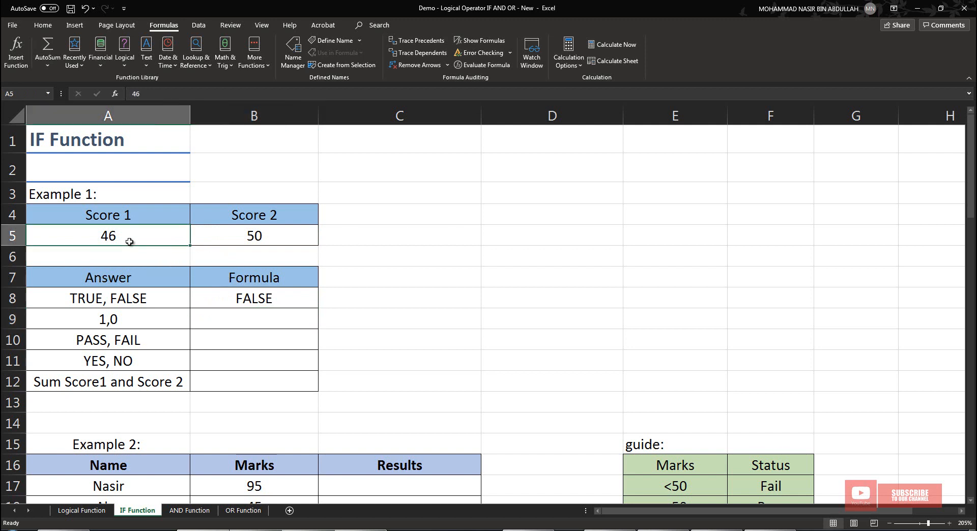
pyautogui.write('50')
pyautogui.press('Return')
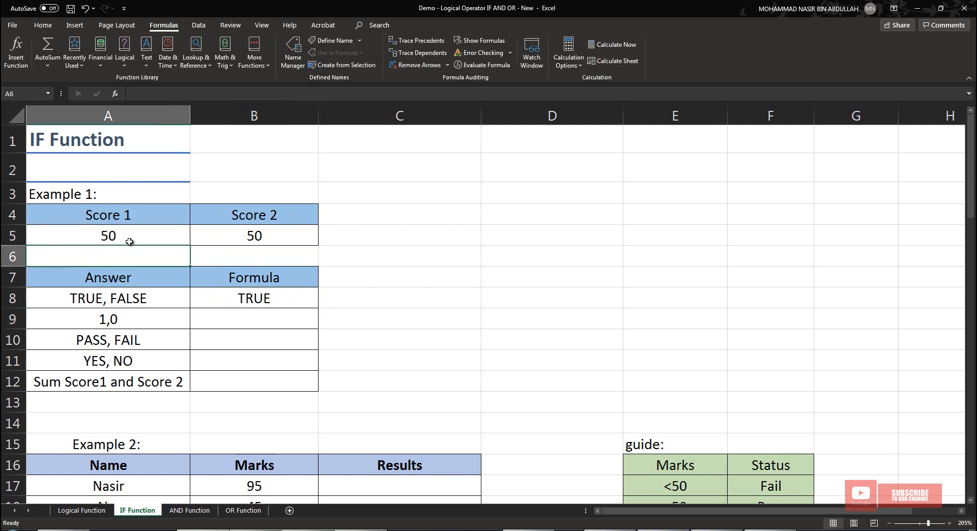
# Set Score 1 in cell A5 to 45.
pyautogui.click(108, 235)
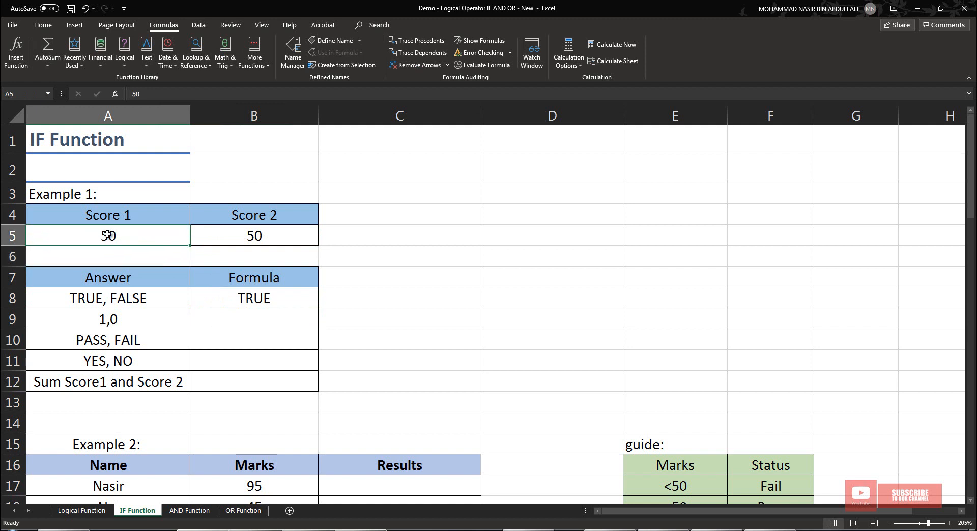
pyautogui.write('39')
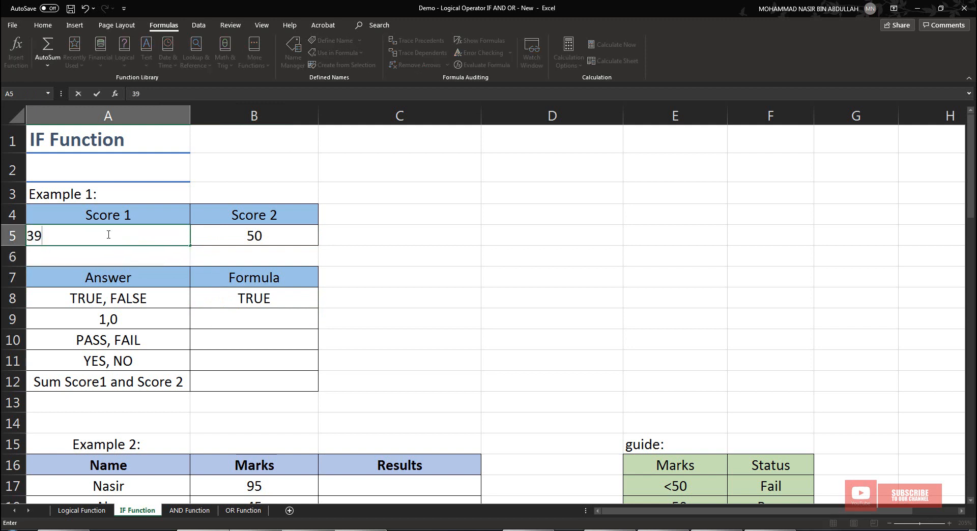
pyautogui.press('BackSpace')
pyautogui.press('BackSpace')
pyautogui.write('45')
pyautogui.press('Return')
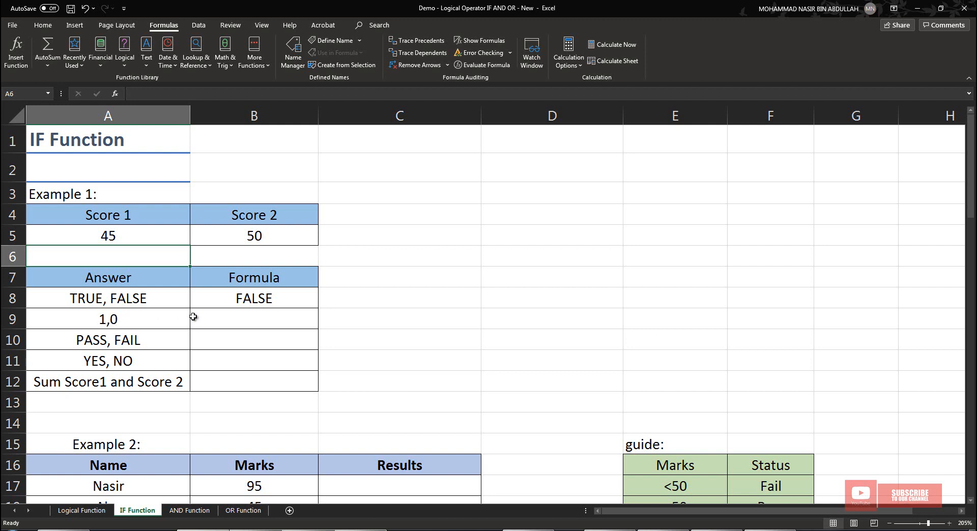
# Enter =IF(A5=B5,1,0) in cell B9 and check the resulting formula.
pyautogui.click(219, 322)
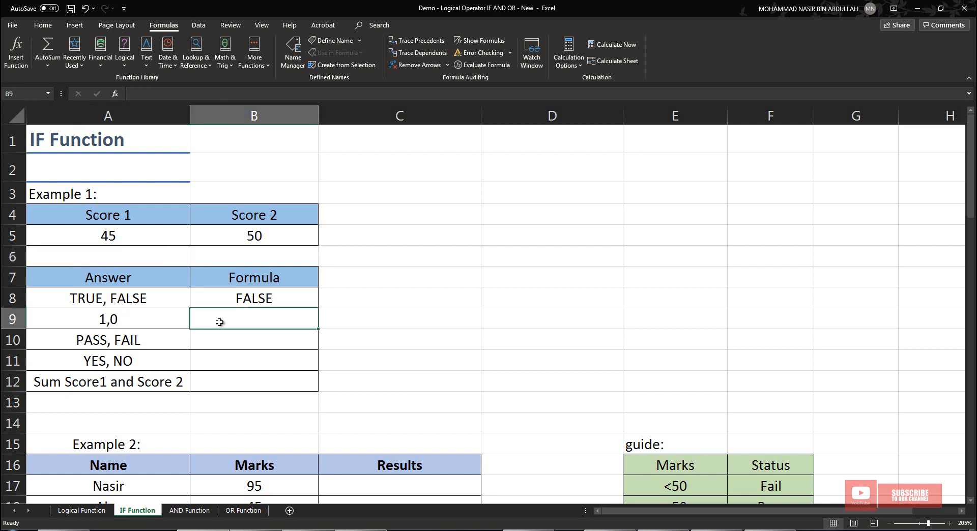
pyautogui.write('=')
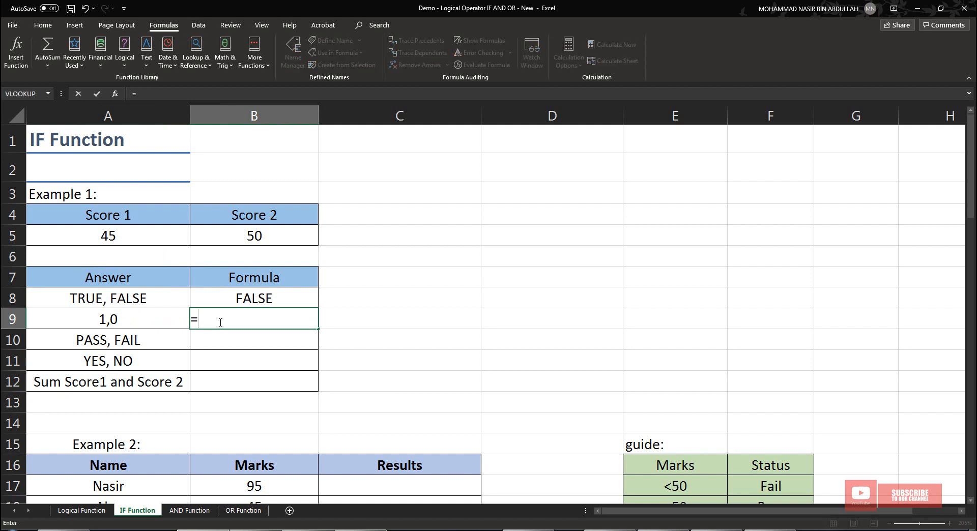
pyautogui.write('if')
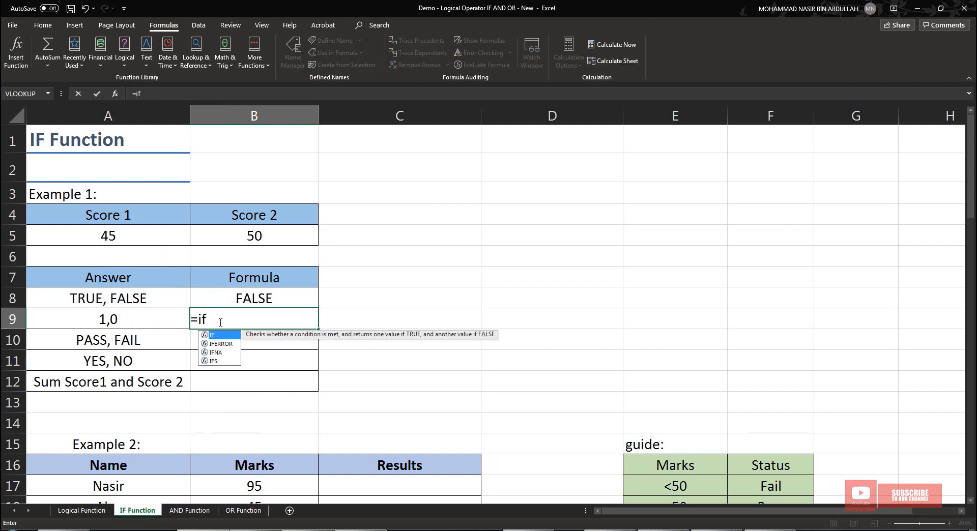
pyautogui.write('(')
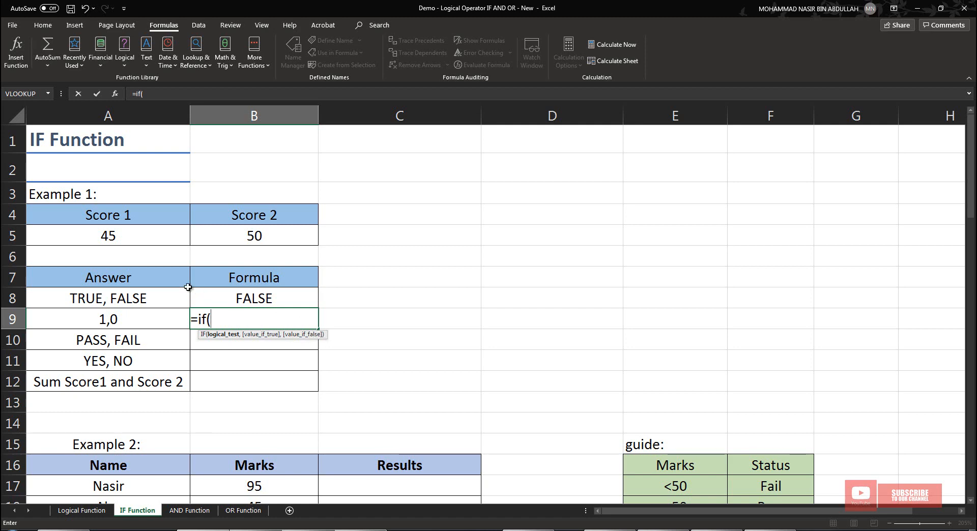
pyautogui.click(137, 238)
pyautogui.write('=')
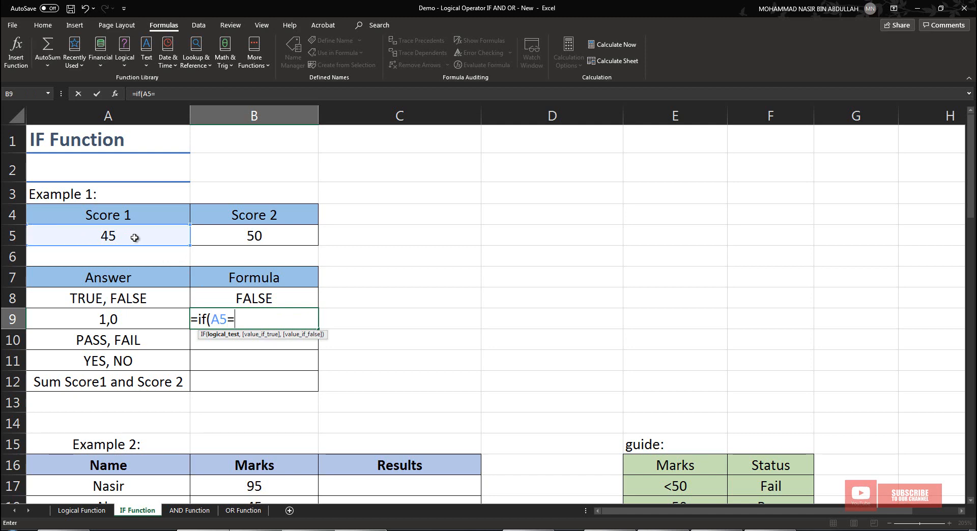
pyautogui.click(259, 238)
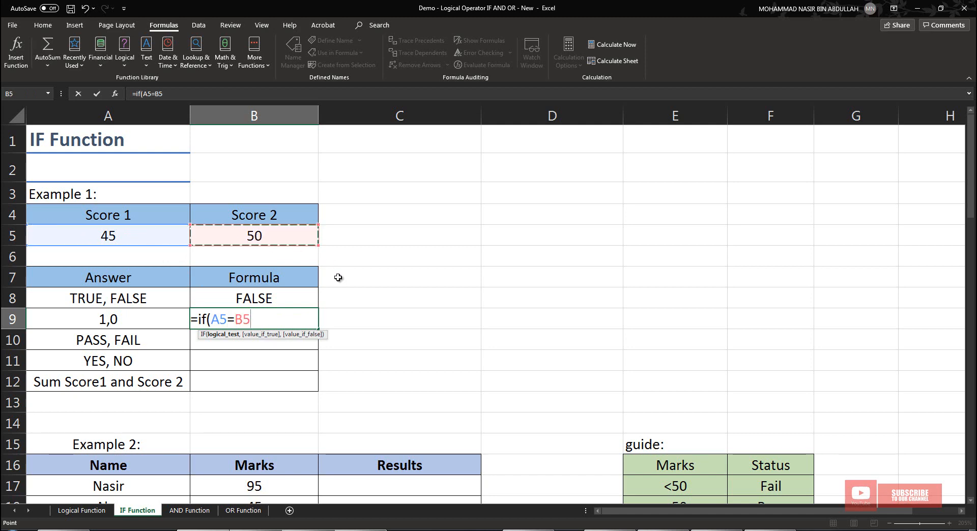
pyautogui.write(',')
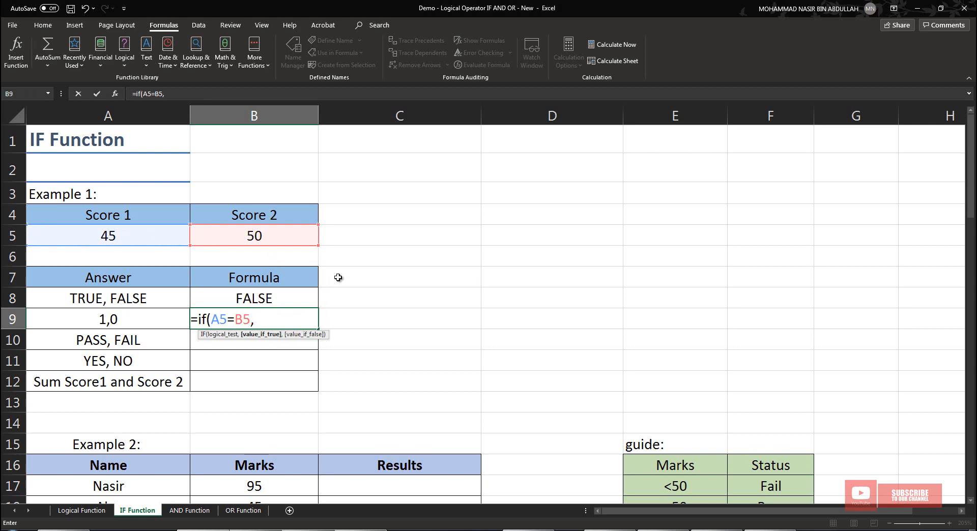
pyautogui.write('1,0)')
pyautogui.press('Return')
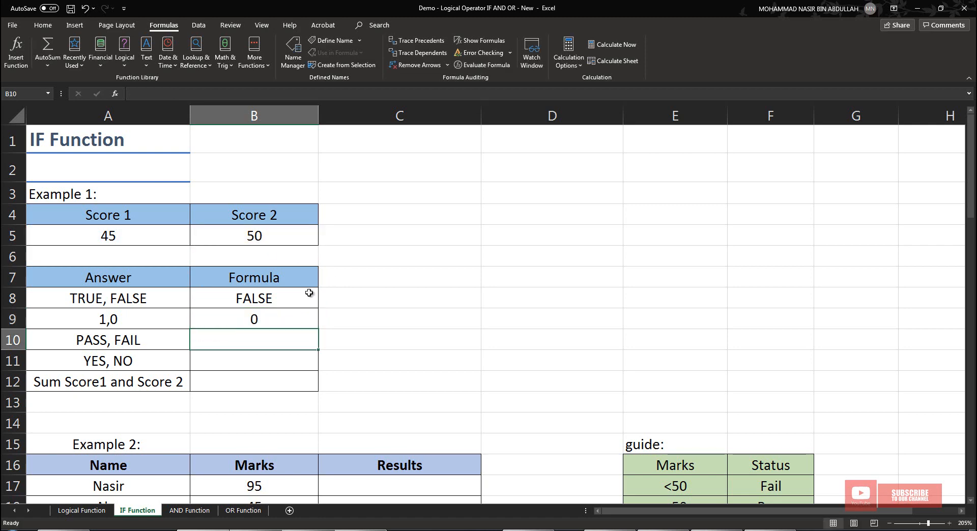
pyautogui.click(264, 322)
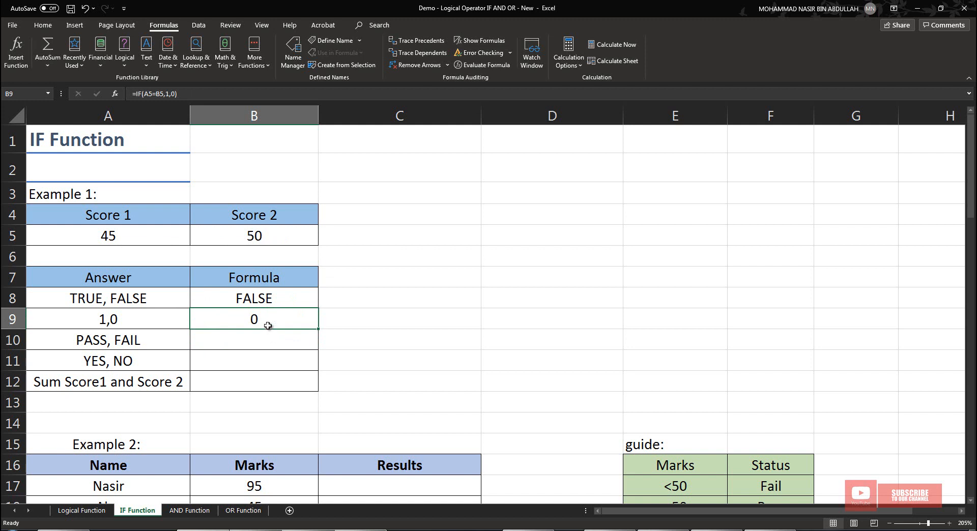
pyautogui.click(242, 339)
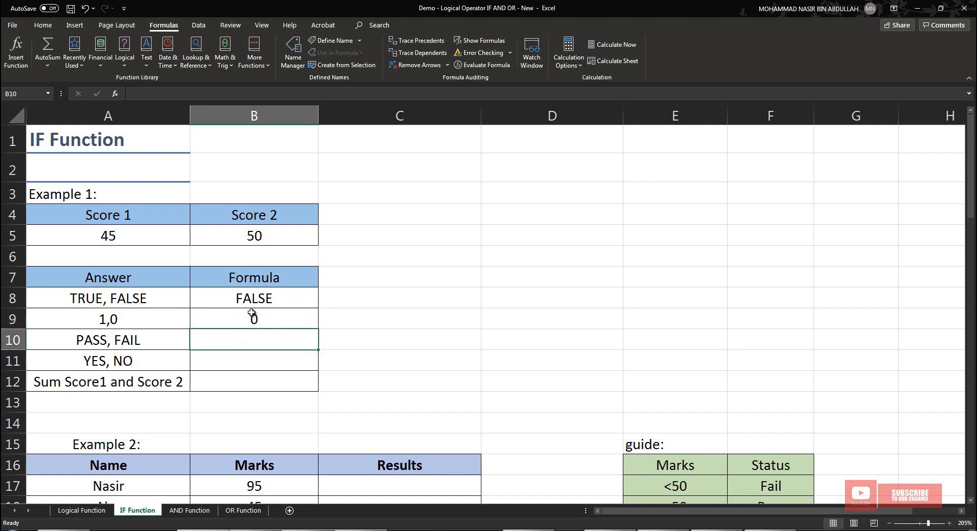
pyautogui.click(252, 313)
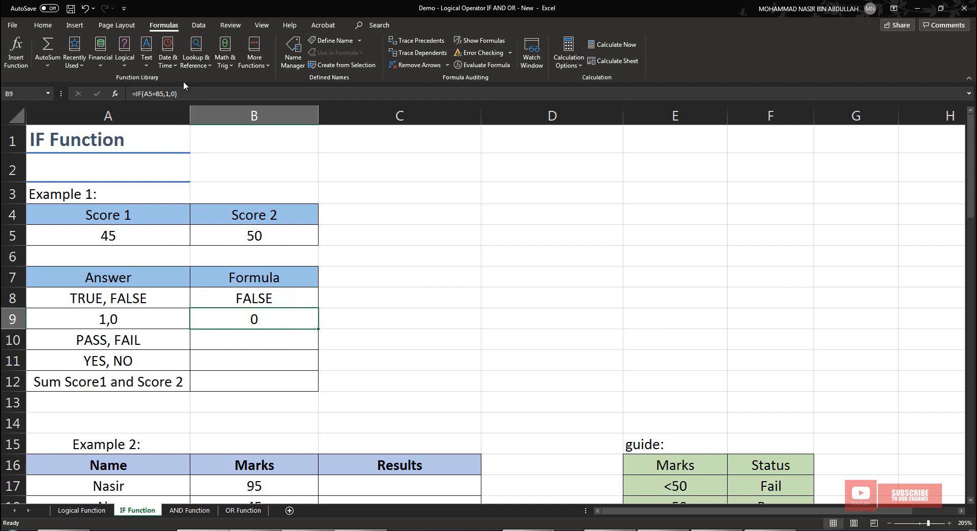
# Start an IF formula in cell B10 for the PASS, FAIL answer.
pyautogui.click(234, 347)
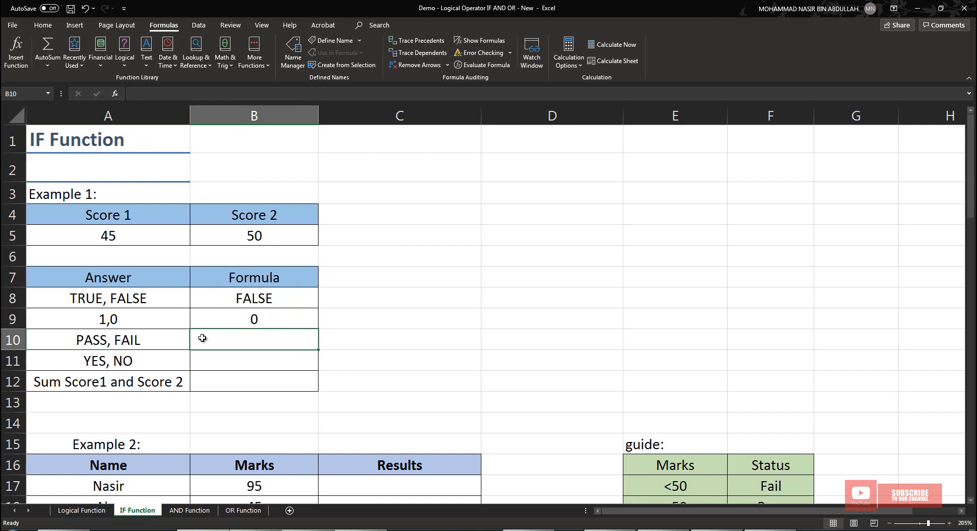
pyautogui.write('=')
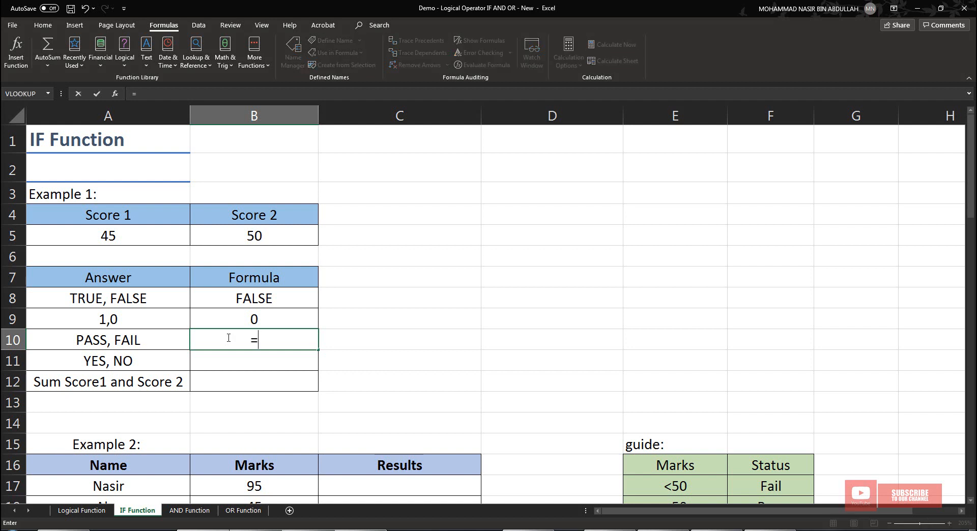
pyautogui.write('i')
pyautogui.press('BackSpace')
pyautogui.write('if(')
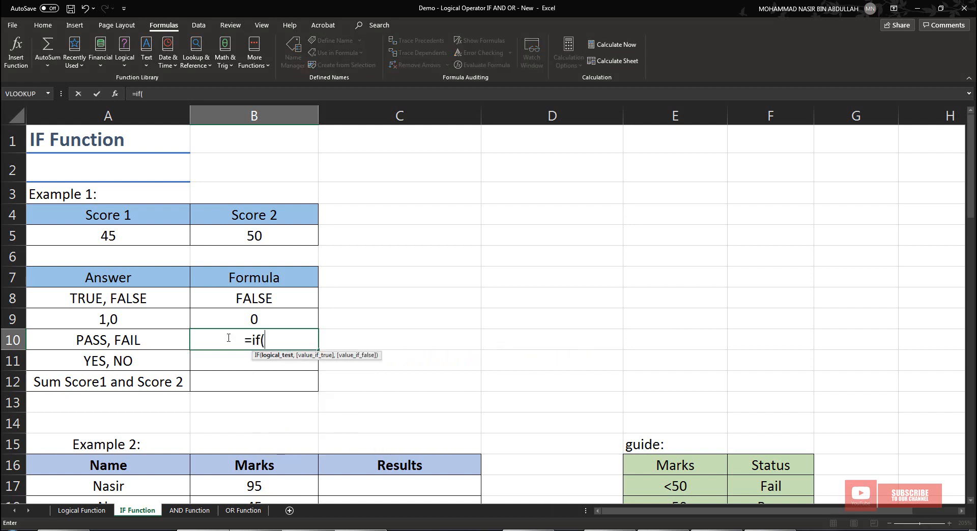
pyautogui.click(125, 230)
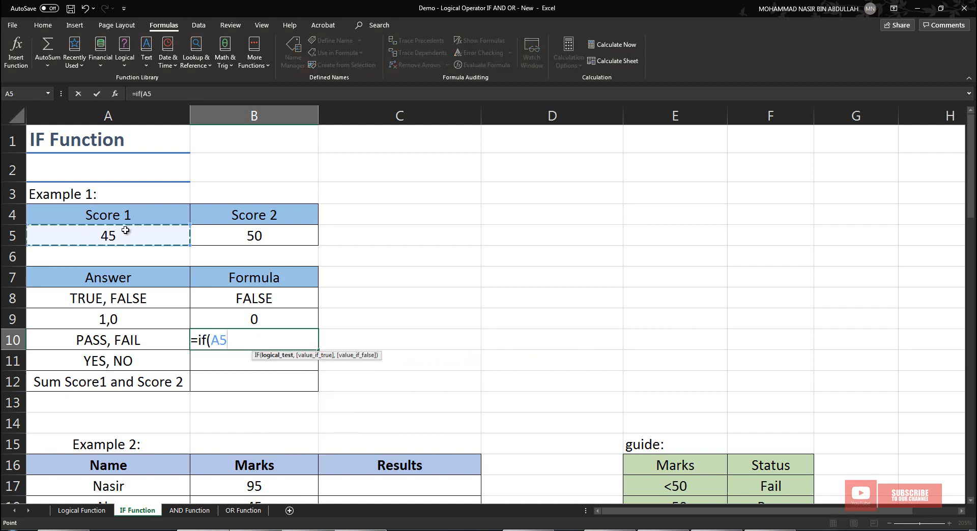
pyautogui.write('=')
pyautogui.click(227, 242)
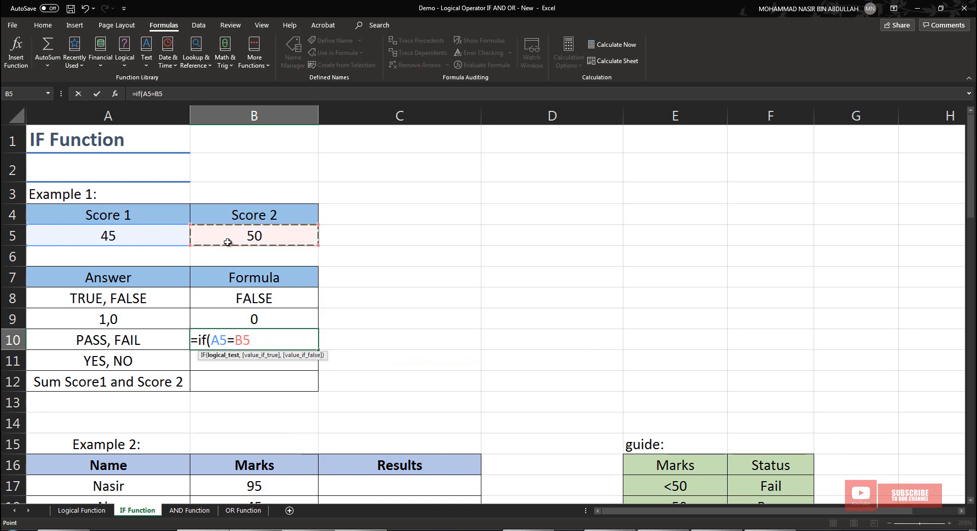
pyautogui.write(',')
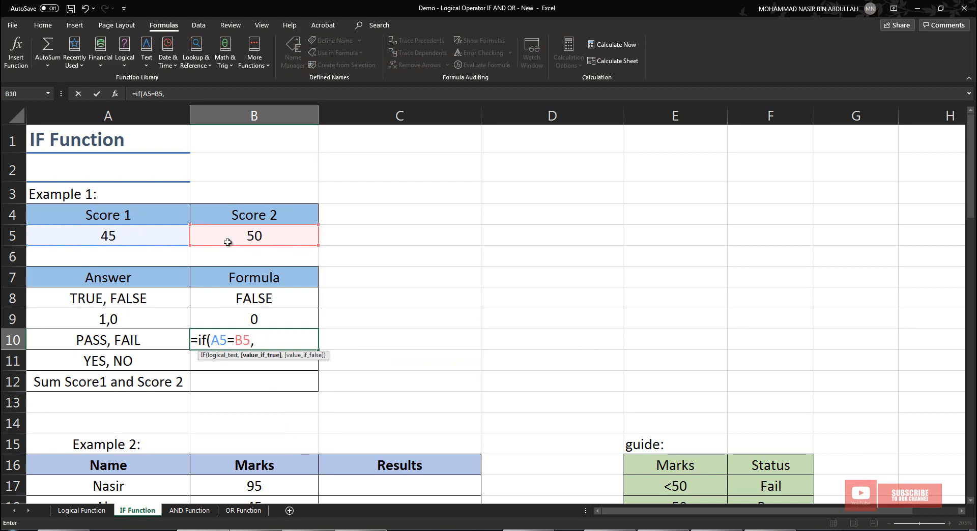
pyautogui.press('BackSpace')
pyautogui.press('BackSpace')
pyautogui.press('BackSpace')
pyautogui.press('BackSpace')
pyautogui.write('<')
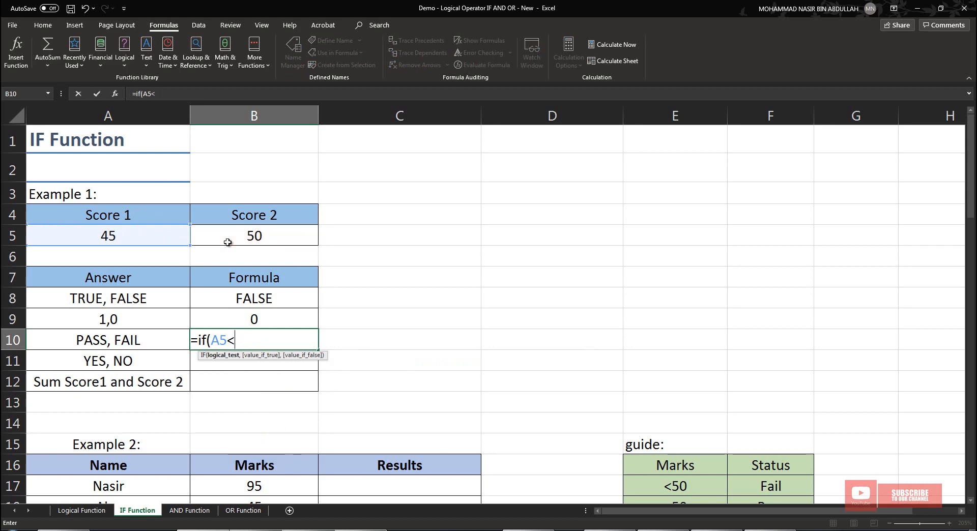
pyautogui.press('BackSpace')
pyautogui.write('>')
pyautogui.press('BackSpace')
pyautogui.write('<50,')
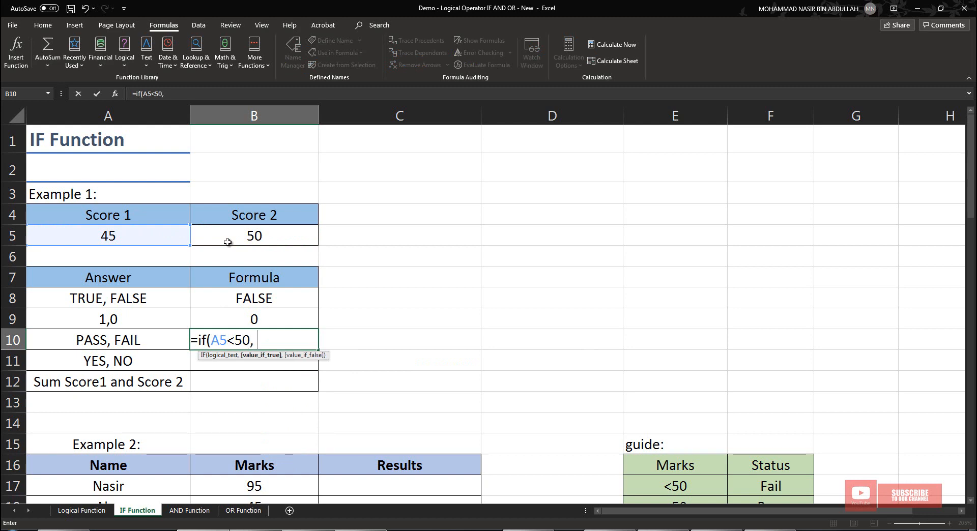
pyautogui.press('BackSpace')
pyautogui.press('BackSpace')
pyautogui.press('BackSpace')
pyautogui.press('BackSpace')
pyautogui.press('BackSpace')
pyautogui.press('BackSpace')
pyautogui.press('BackSpace')
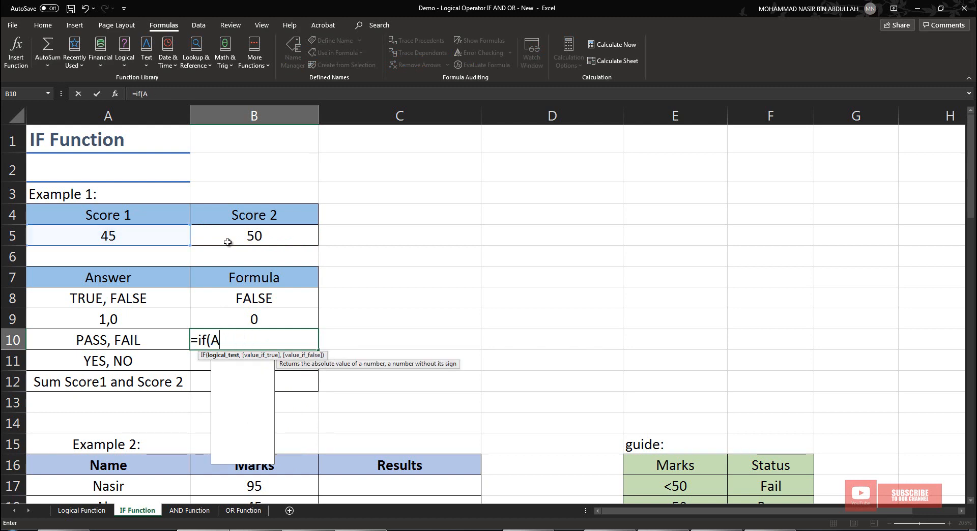
# Complete the formula in cell B10 as =IF(A5>B5, "Pass", "Fail") and check the entered formula.
pyautogui.write('A')
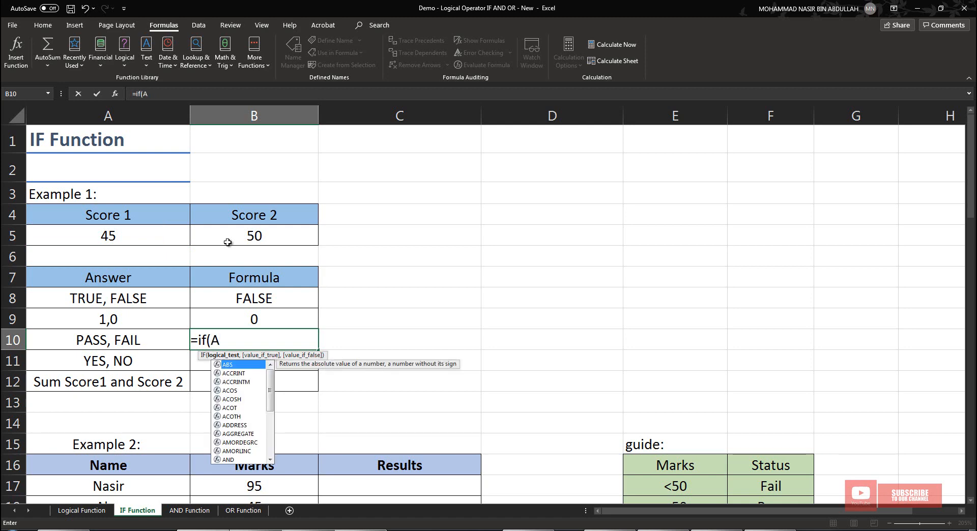
pyautogui.write('5>')
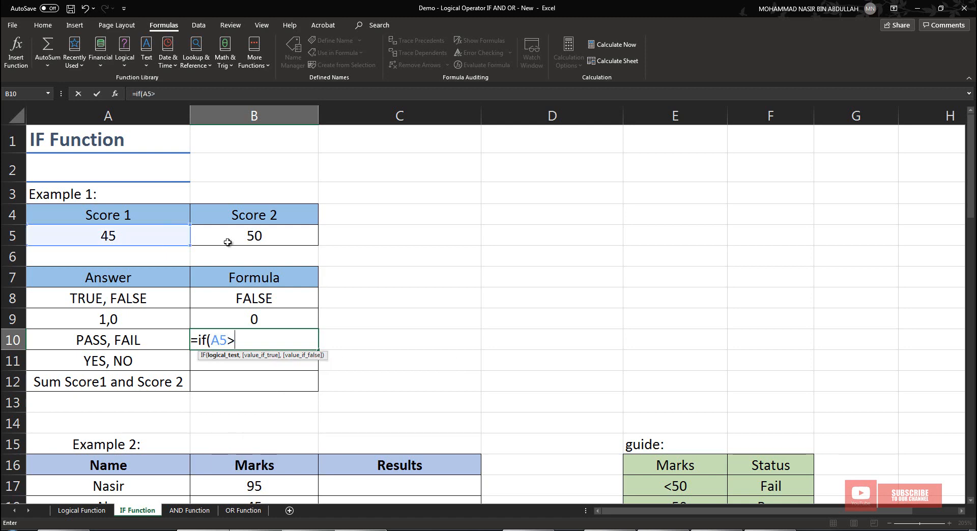
pyautogui.click(254, 237)
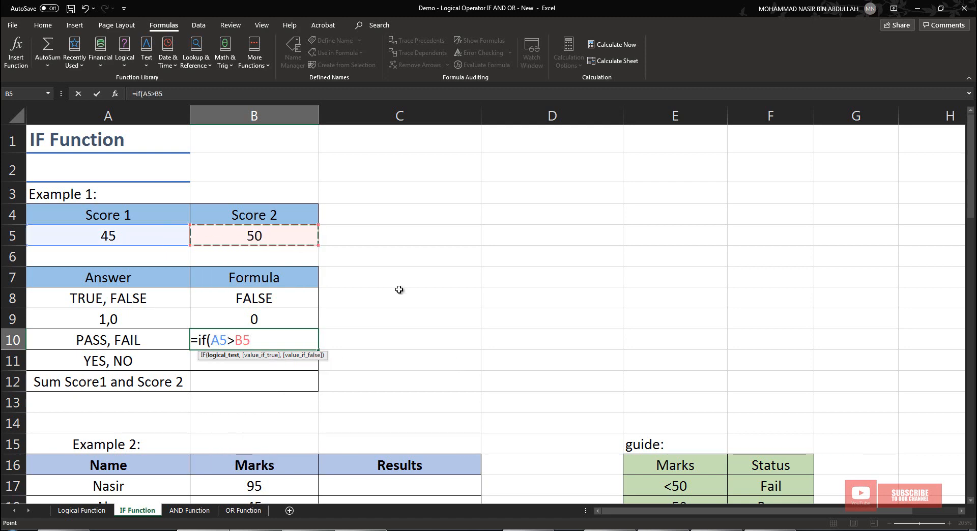
pyautogui.write(', ')
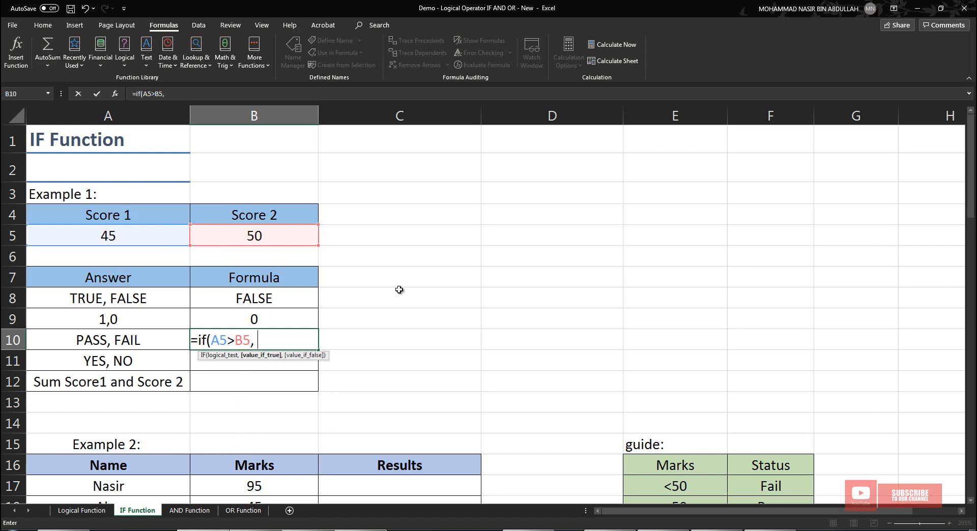
pyautogui.write('"Pass", "Fail')
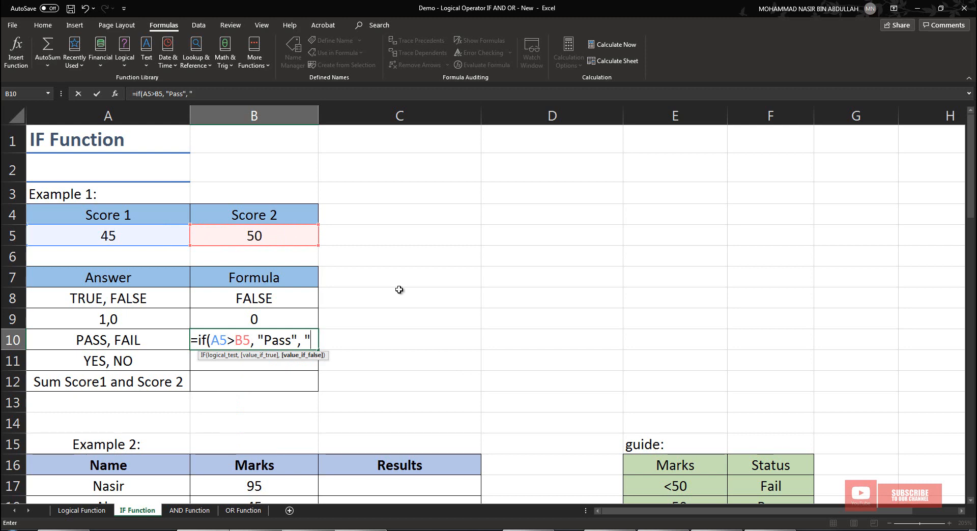
pyautogui.write('"')
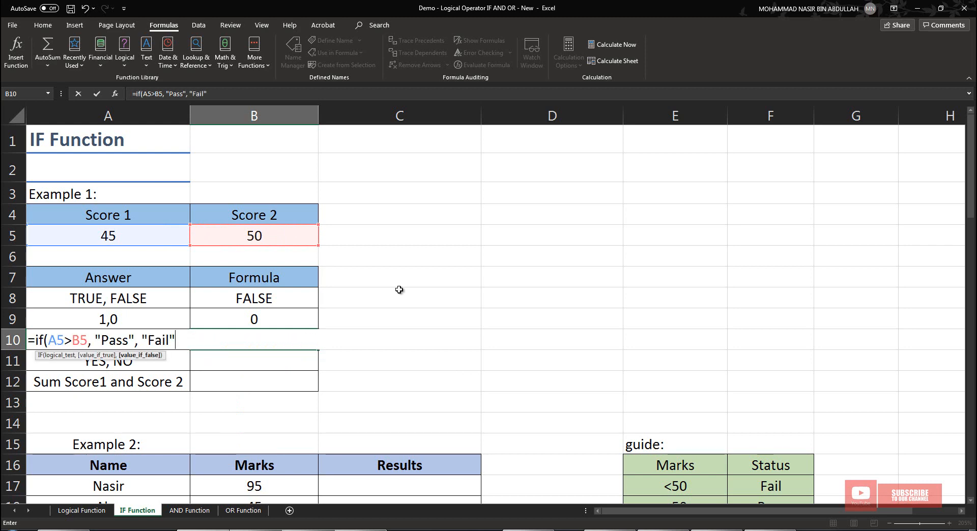
pyautogui.write(')')
pyautogui.press('Return')
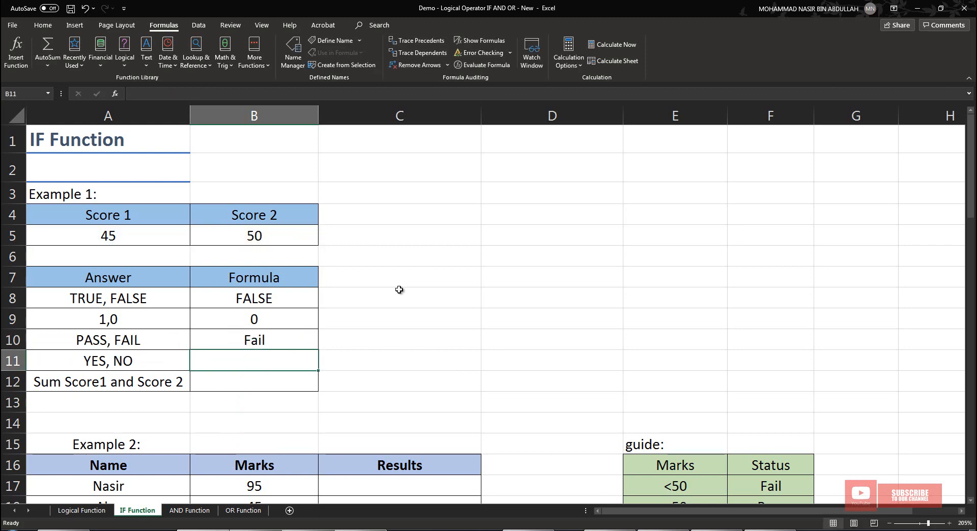
pyautogui.click(265, 344)
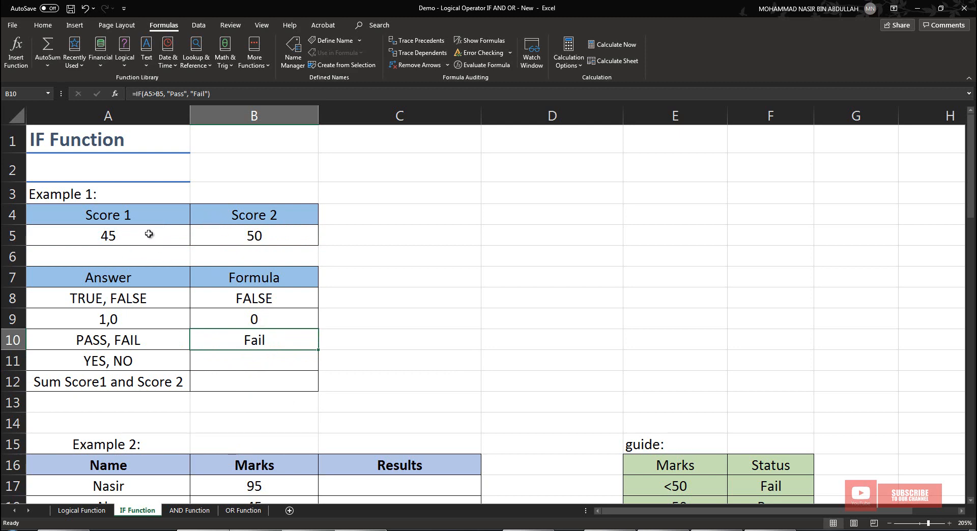
# Enter =IF(A5>B5,"Yes", "No") in cell B11 for the YES, NO answer.
pyautogui.click(273, 361)
pyautogui.write('=')
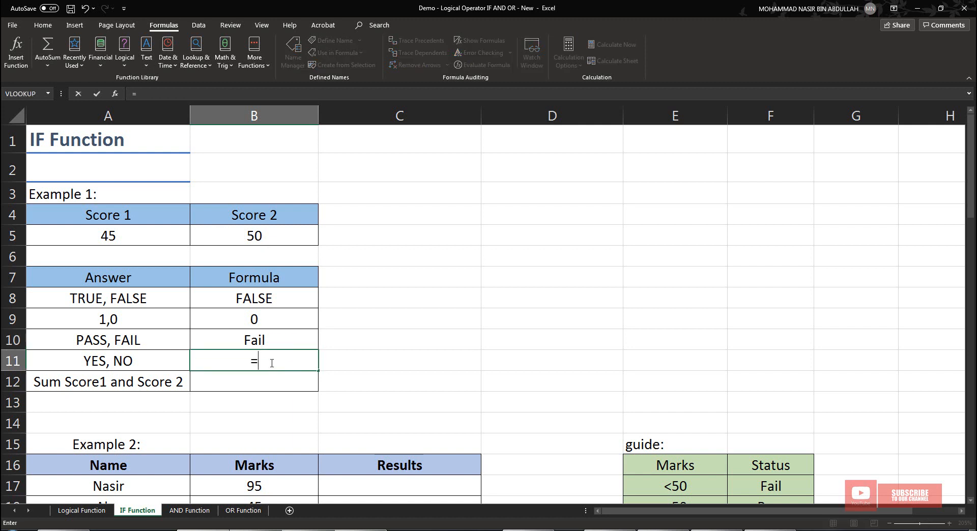
pyautogui.write('if')
pyautogui.press('BackSpace')
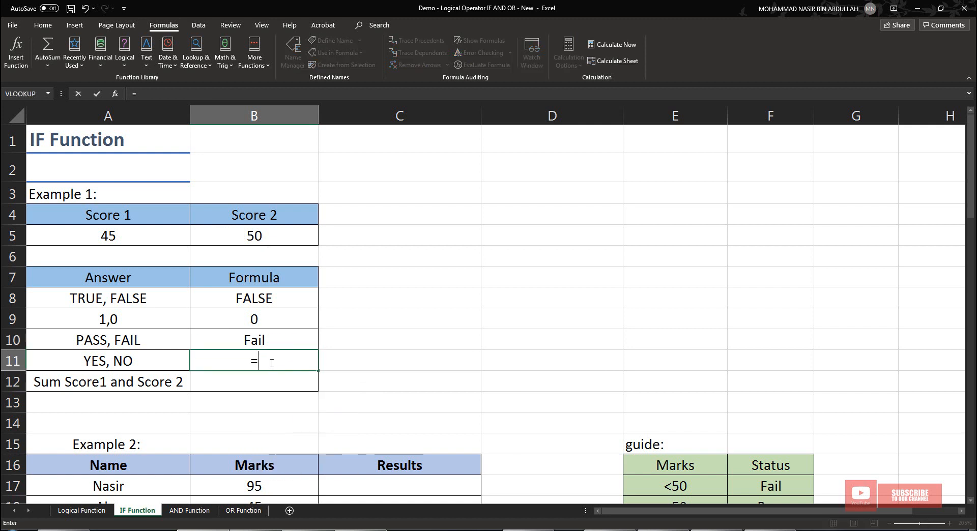
pyautogui.write('if(')
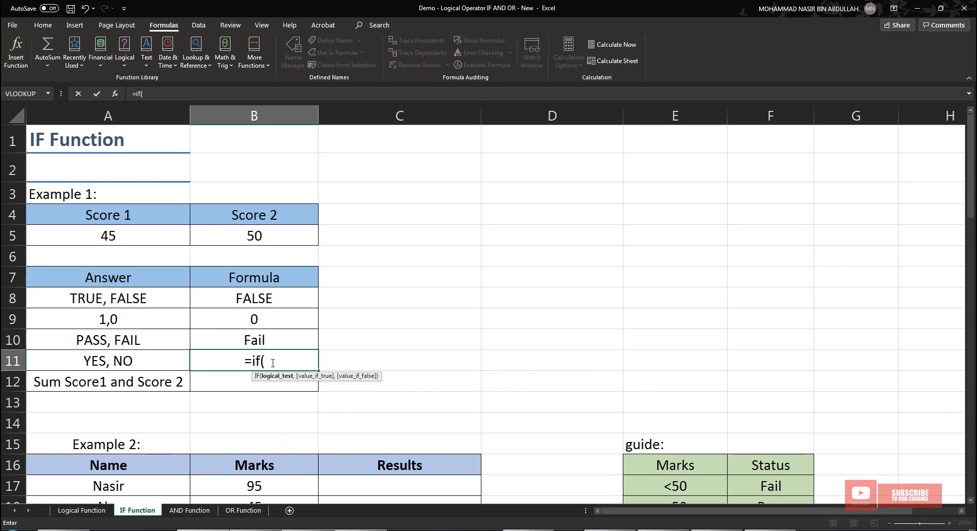
pyautogui.click(123, 239)
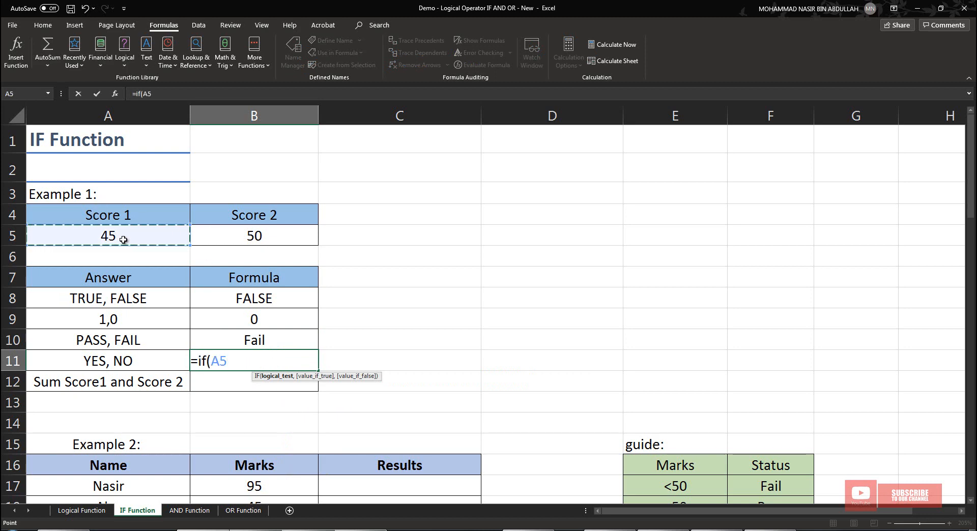
pyautogui.write('>')
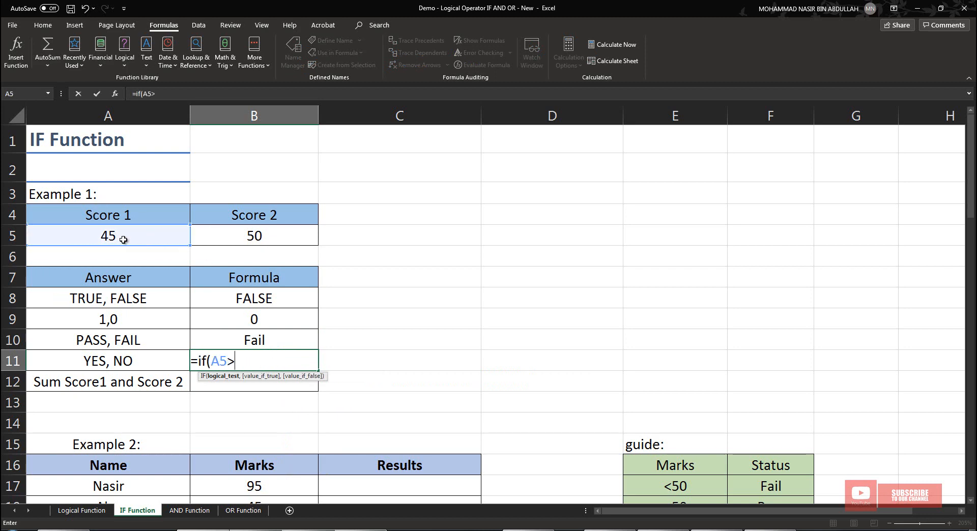
pyautogui.click(218, 237)
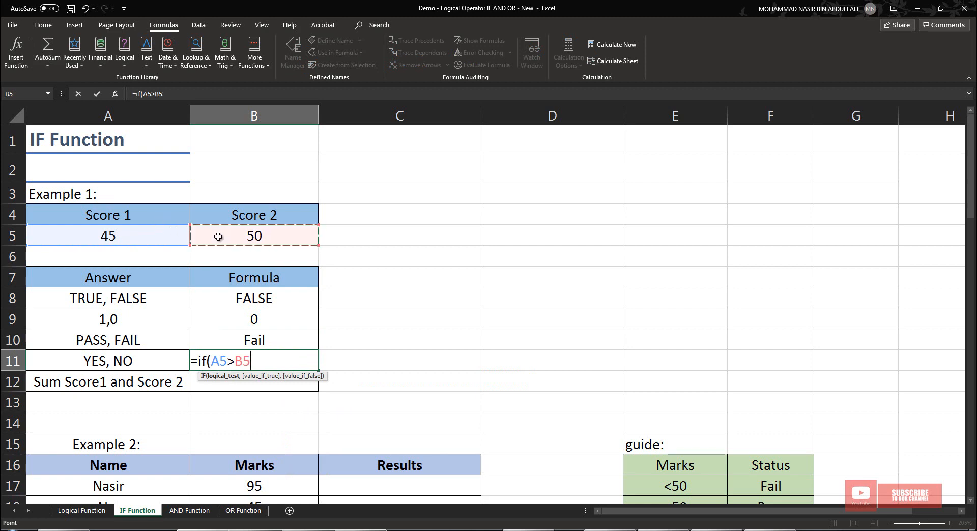
pyautogui.write(',"Ye')
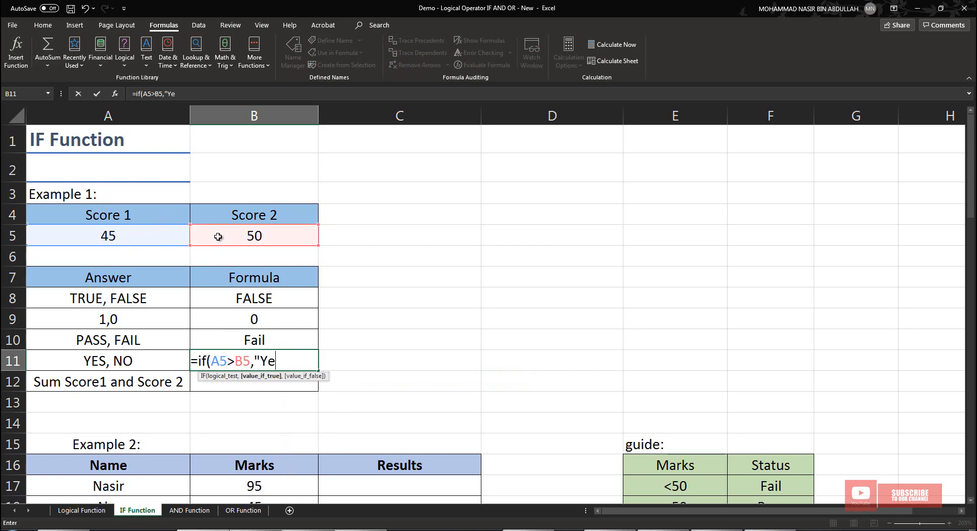
pyautogui.write('s", "No')
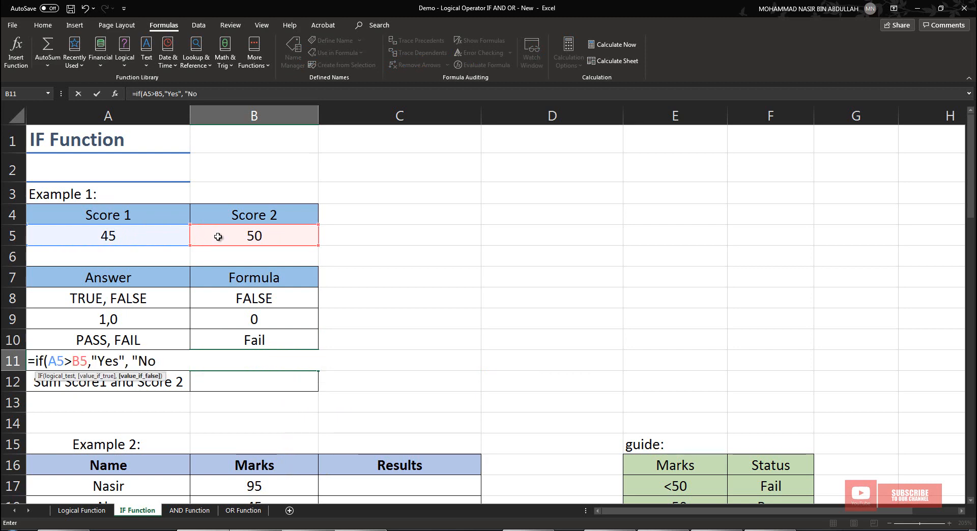
pyautogui.write('"')
pyautogui.press('Return')
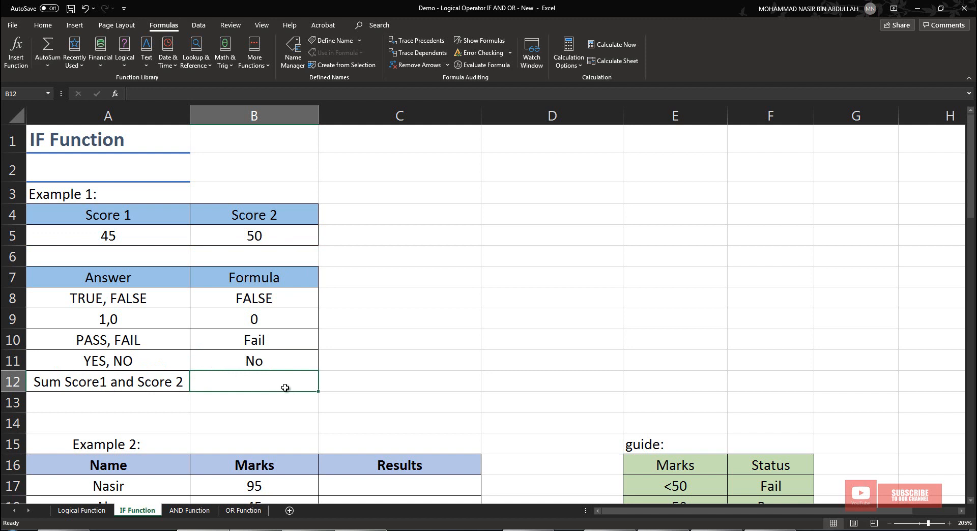
# Enter =IF(A5>B5,A5+B5, "Invalid") in cell B12 for the Sum Score1 and Score 2 answer and check the entered formula.
pyautogui.write('=')
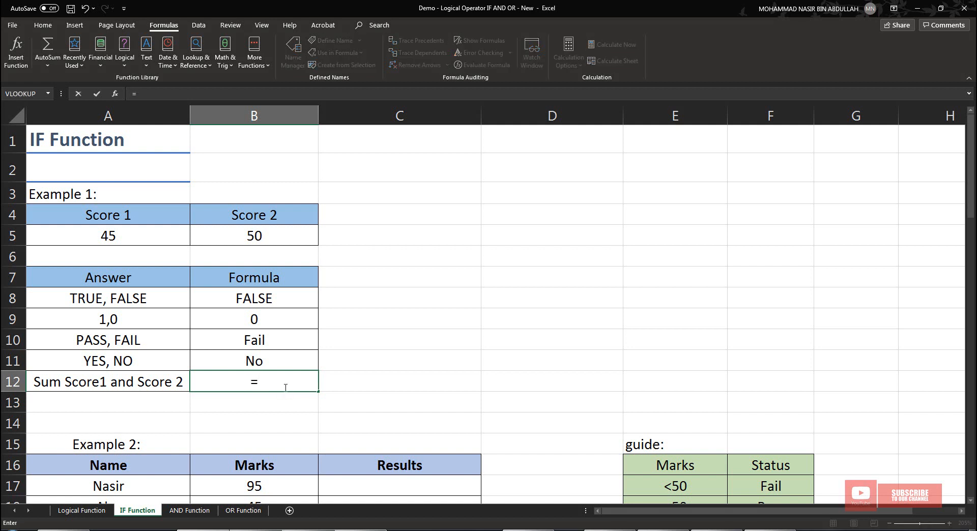
pyautogui.write('IF(')
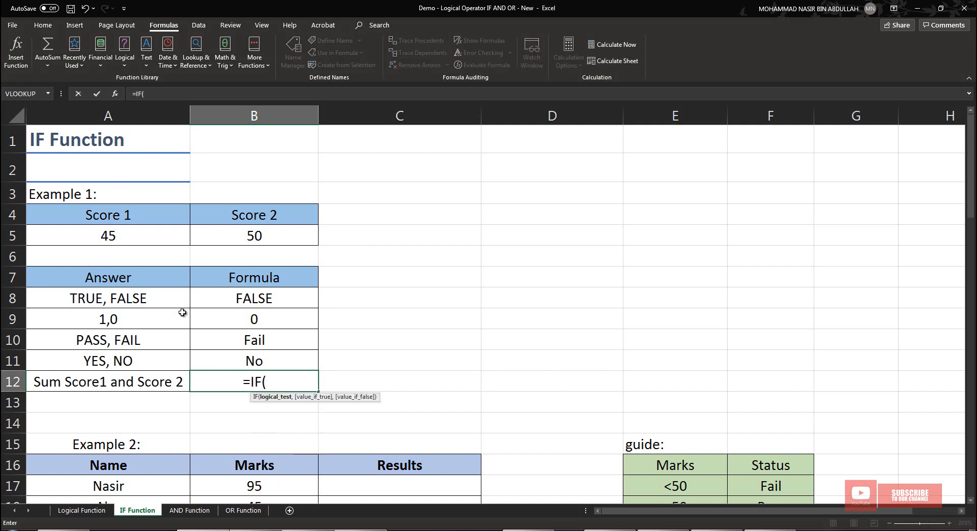
pyautogui.click(117, 236)
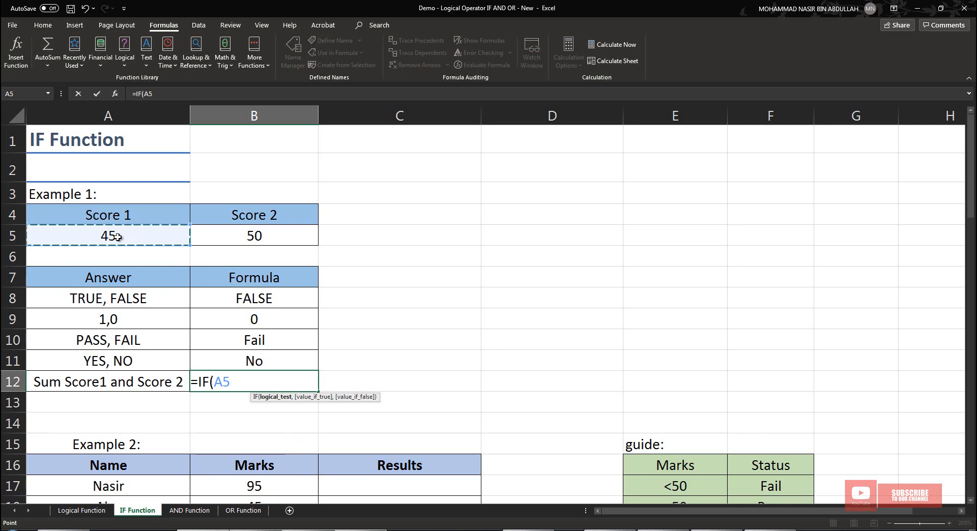
pyautogui.write('>')
pyautogui.click(299, 237)
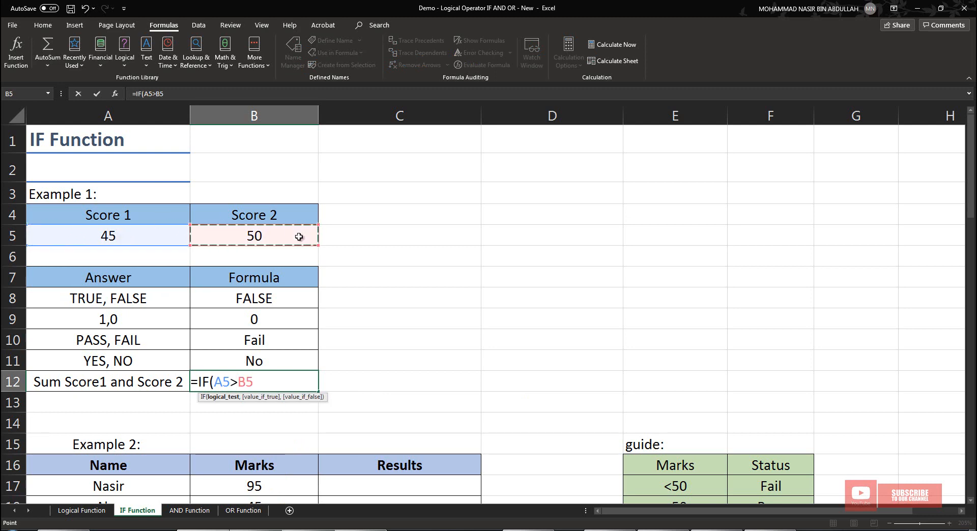
pyautogui.write(',')
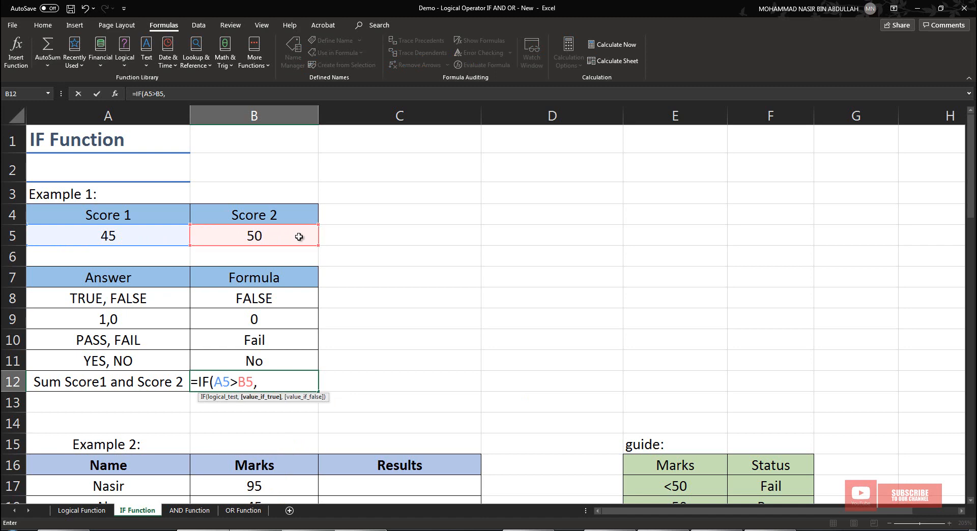
pyautogui.click(140, 230)
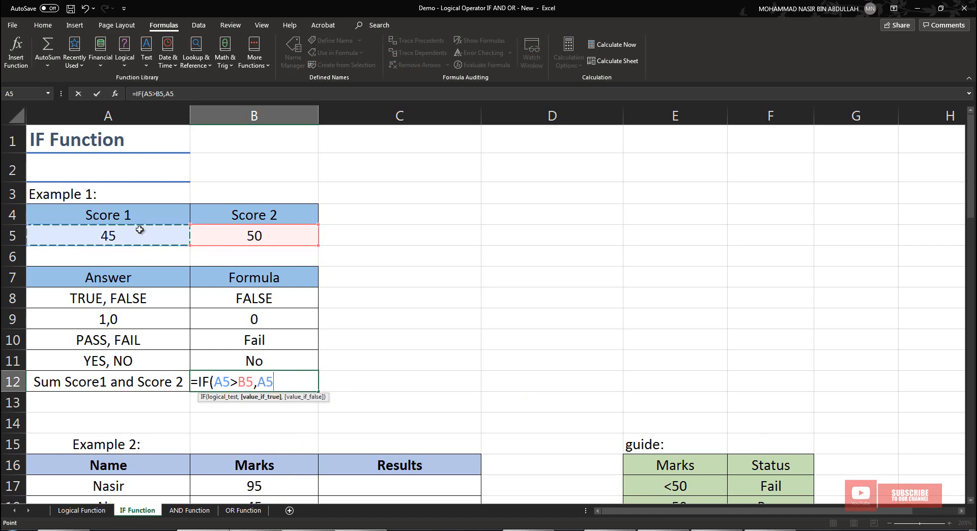
pyautogui.write('+')
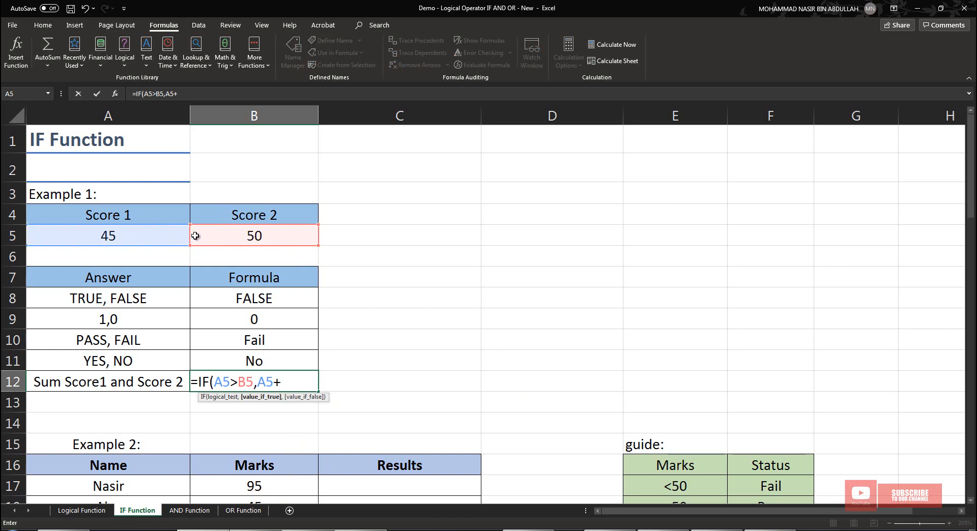
pyautogui.click(231, 237)
pyautogui.write(',')
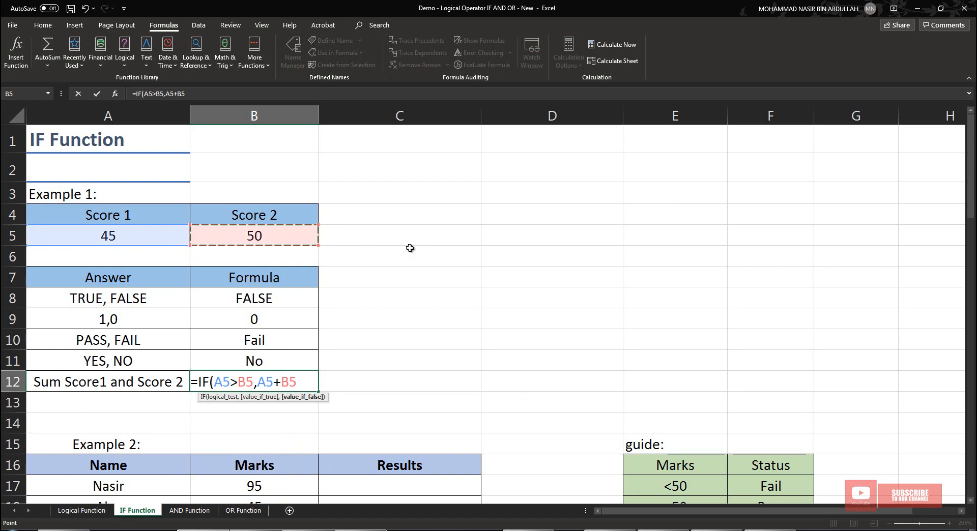
pyautogui.write(' "In')
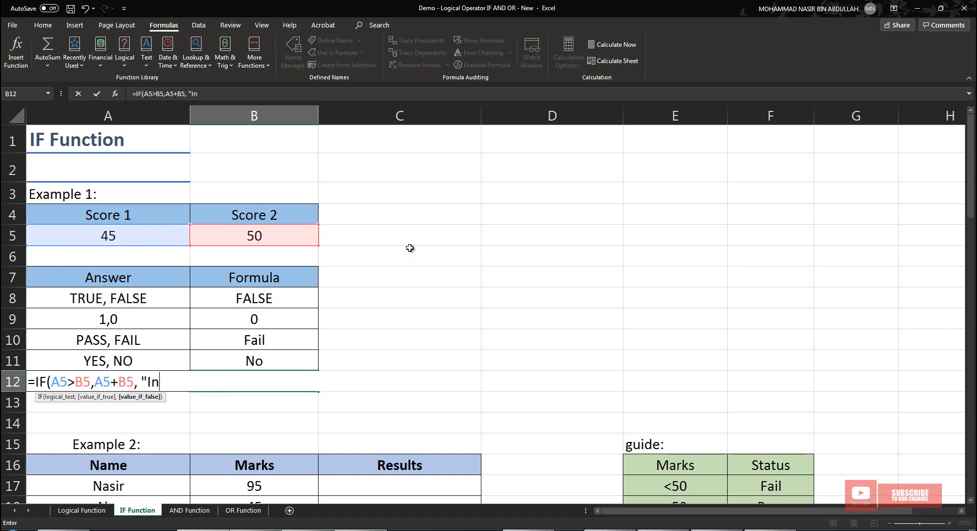
pyautogui.write('valid")')
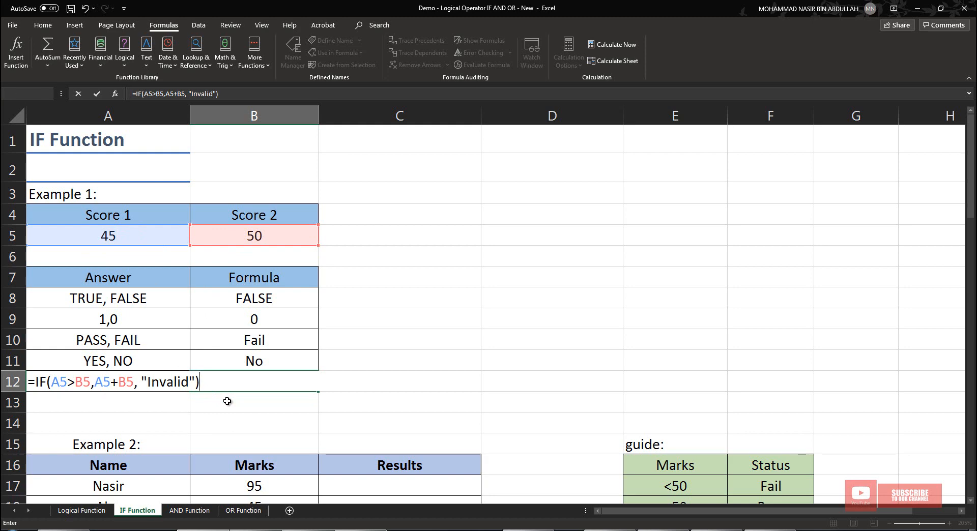
pyautogui.press('Return')
pyautogui.click(279, 379)
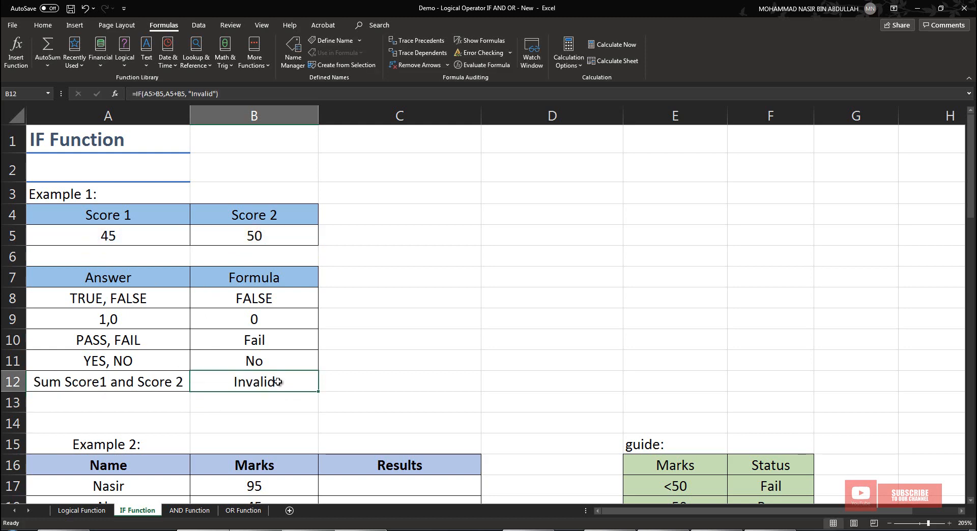
# Set Score 1 in cell A5 to 76 and check the Sum Score1 and Score 2 formula in cell B12.
pyautogui.click(143, 235)
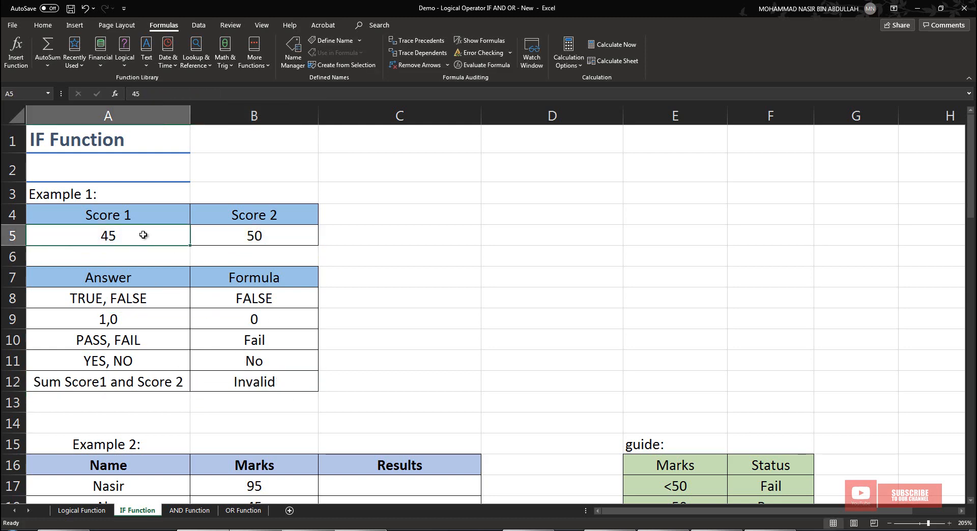
pyautogui.write('76')
pyautogui.press('Return')
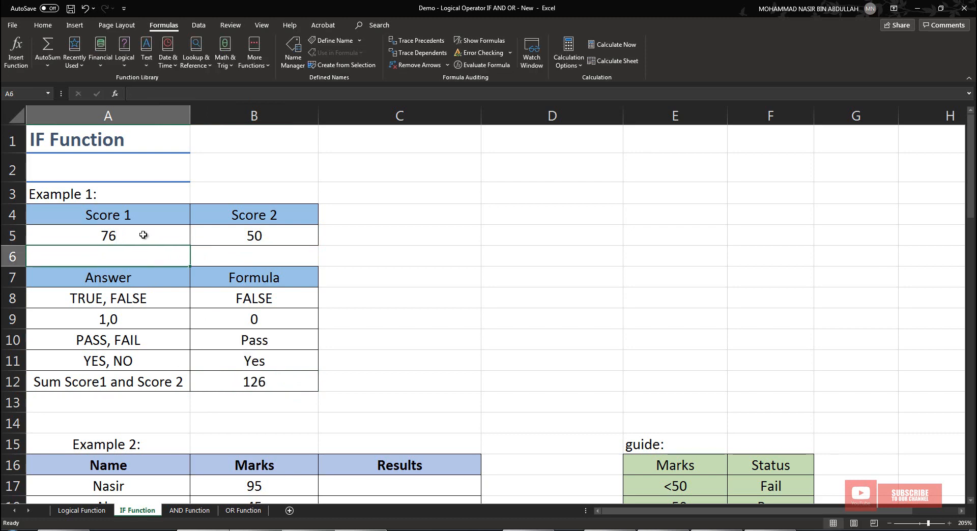
pyautogui.click(242, 381)
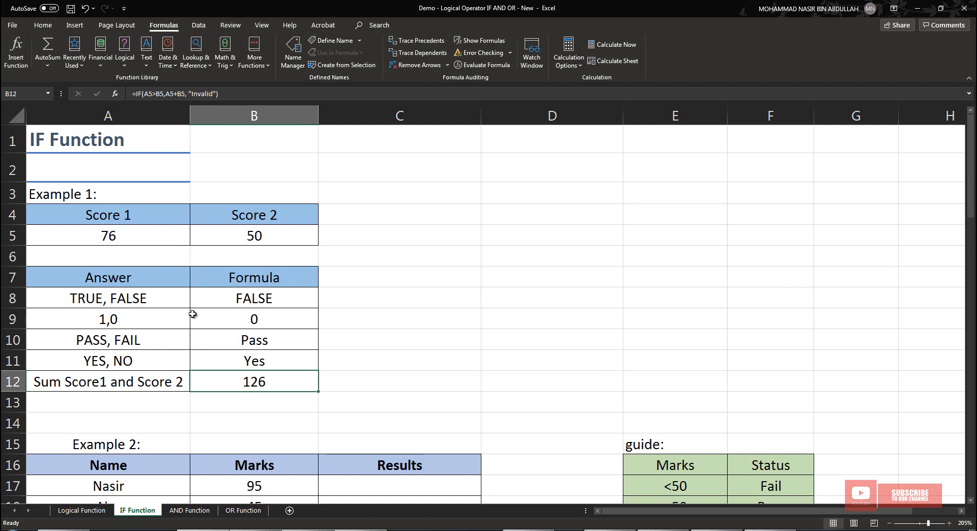
# Show the sheet's formulas to review the Example 1 answers, and return to the normal results view.
pyautogui.click(481, 40)
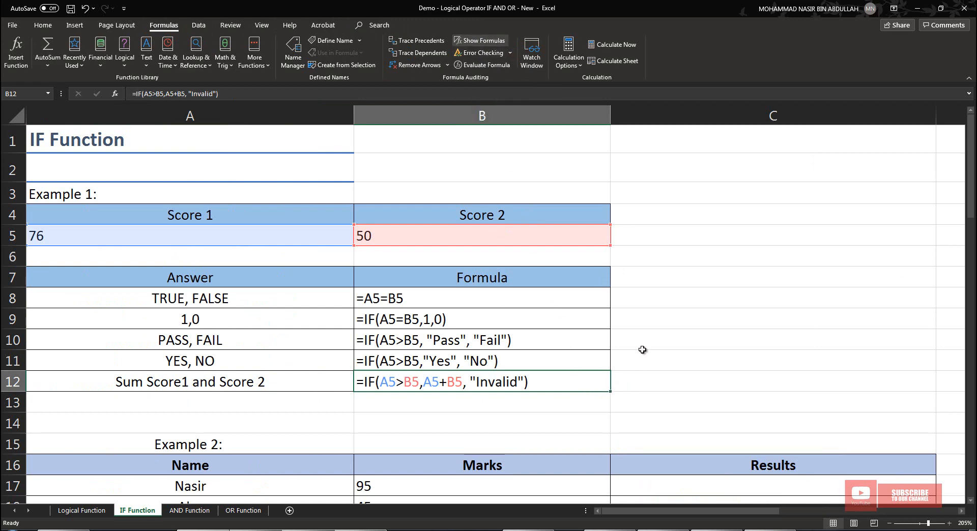
pyautogui.click(481, 40)
pyautogui.scroll(-4, 434, 357)
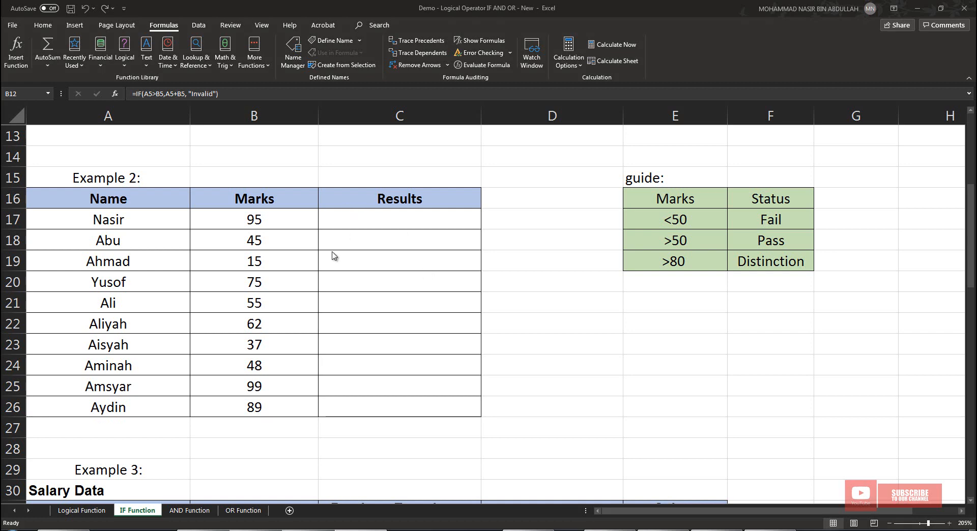
pyautogui.click(346, 270)
pyautogui.scroll(4, 234, 265)
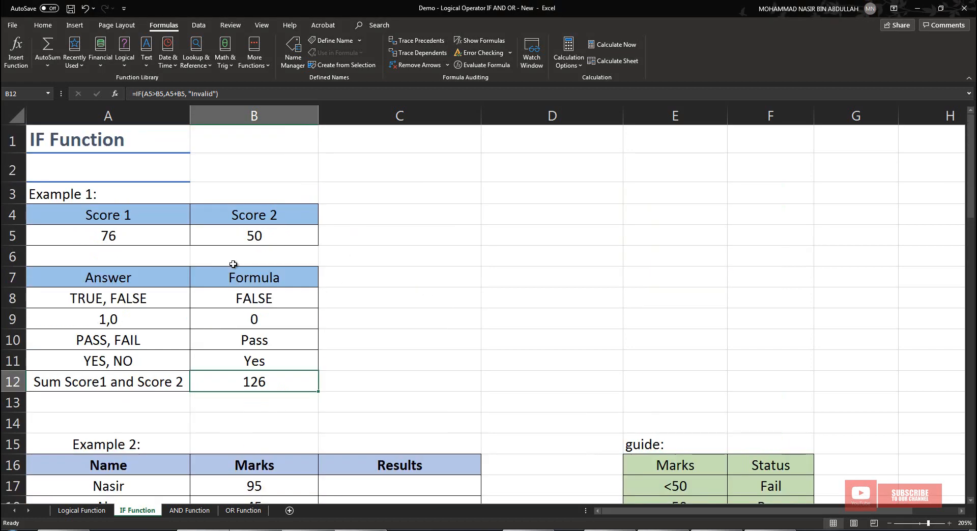
pyautogui.click(258, 361)
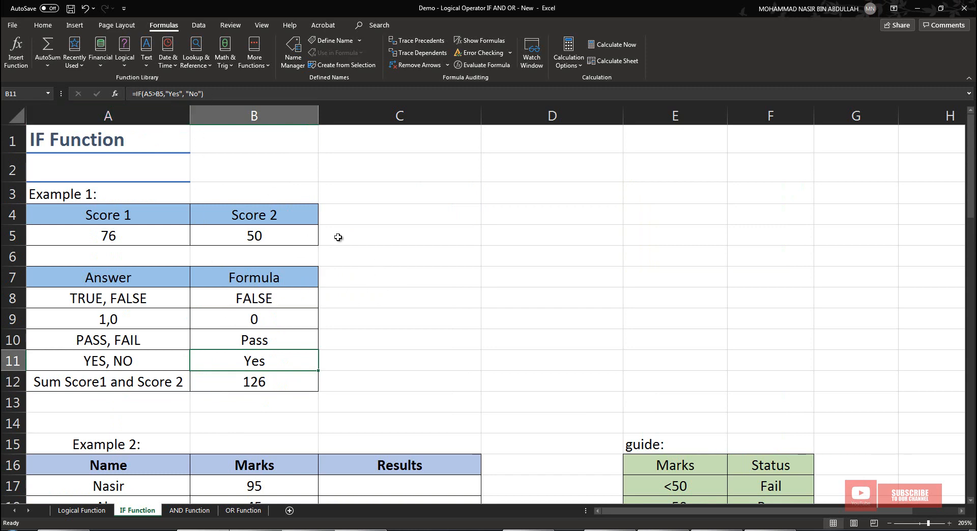
pyautogui.click(467, 41)
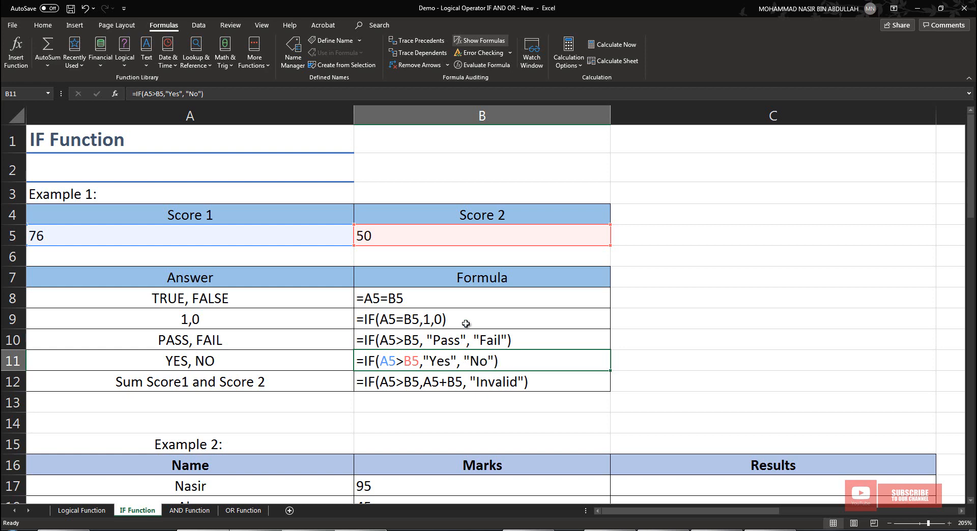
pyautogui.click(484, 41)
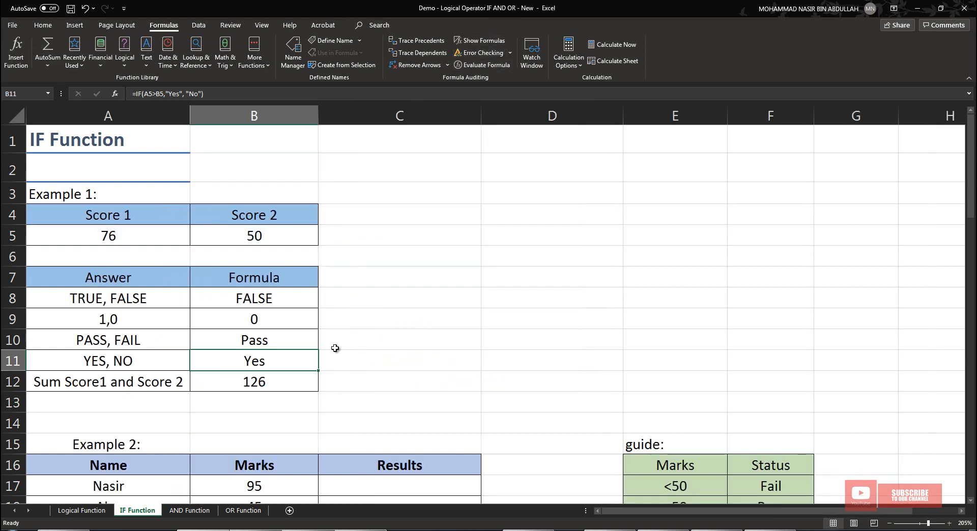
# Start a nested IF formula in cell C17 of Example 2 that returns "Distinction" when B17>80.
pyautogui.scroll(-4, 336, 330)
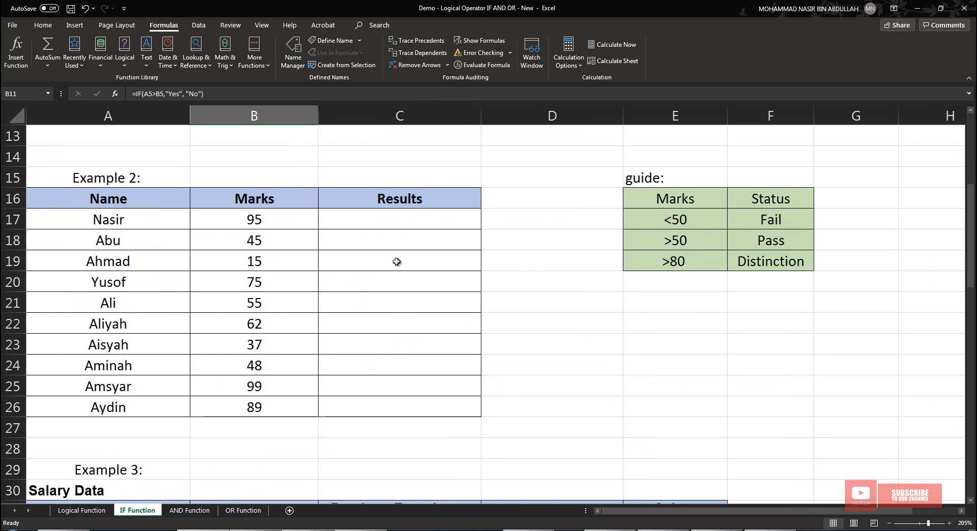
pyautogui.click(397, 221)
pyautogui.write('=if(')
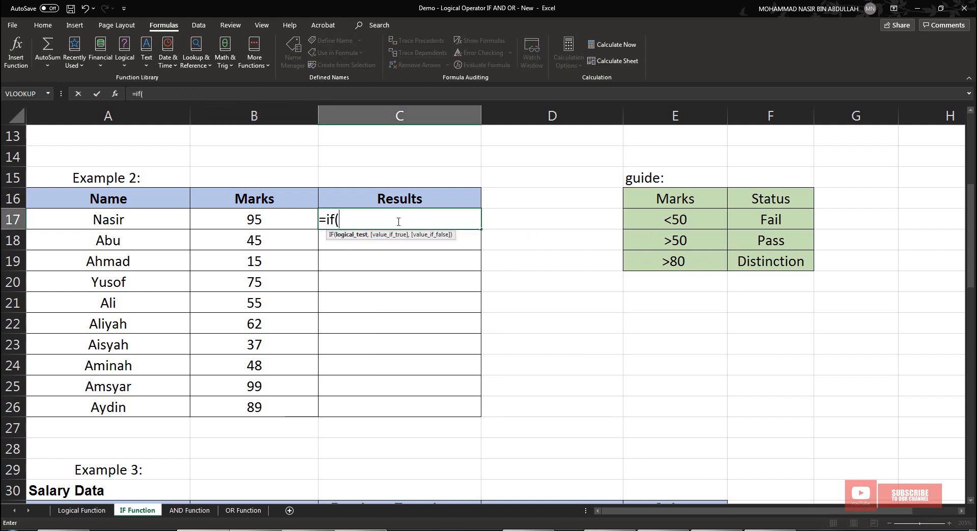
pyautogui.click(283, 221)
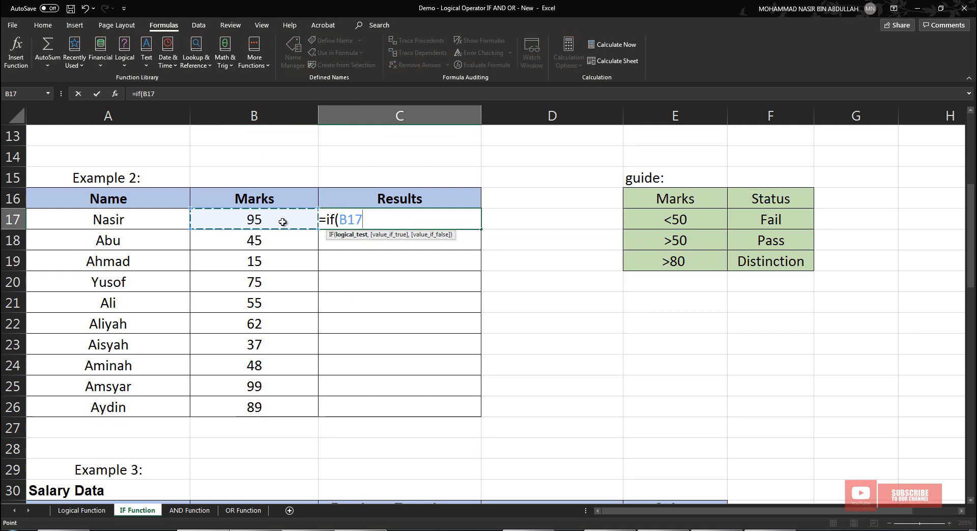
pyautogui.write('>')
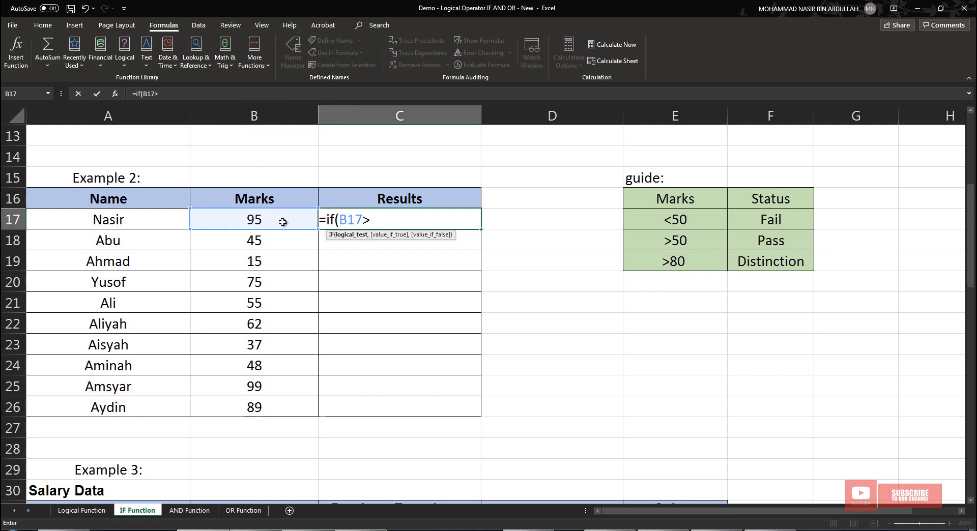
pyautogui.write('80, ')
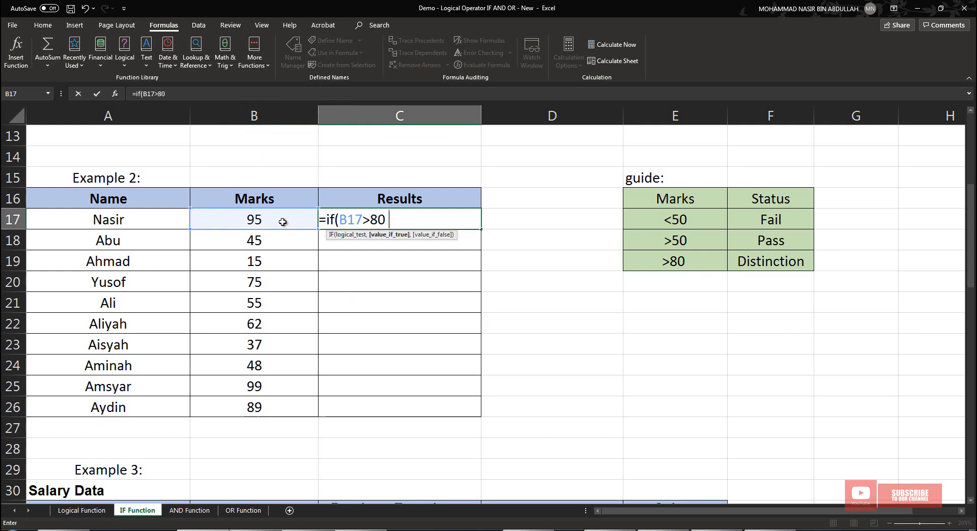
pyautogui.write('"Distinc')
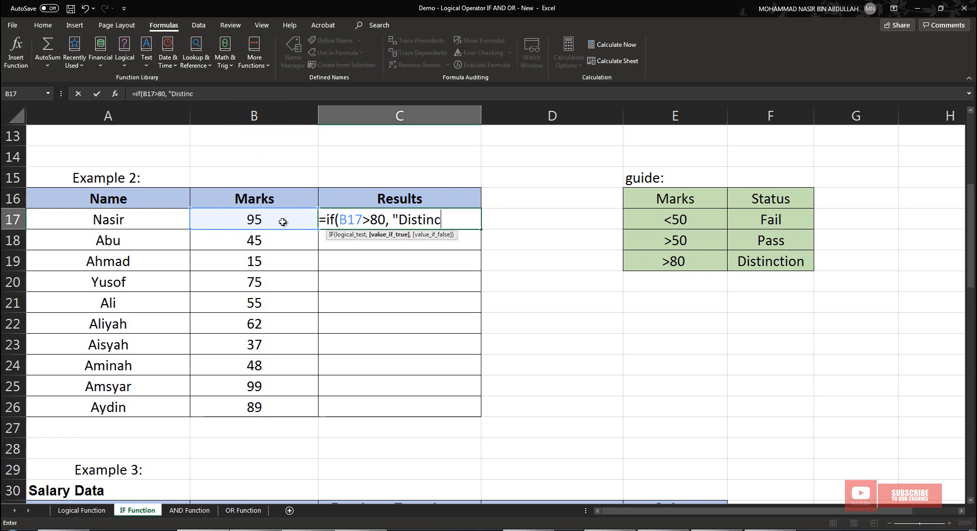
pyautogui.write('tion", IF')
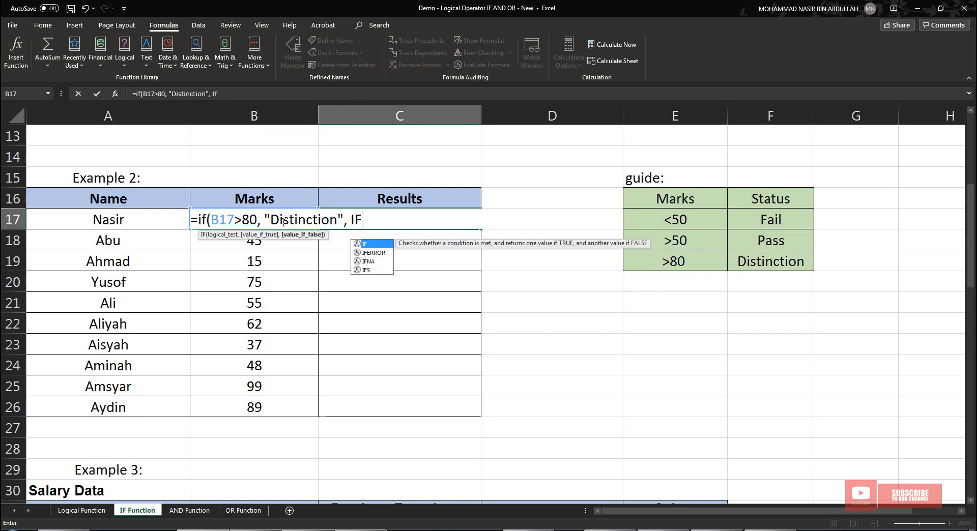
# Add a second IF to the C17 formula that returns "Pass" when B17>50.
pyautogui.write('(')
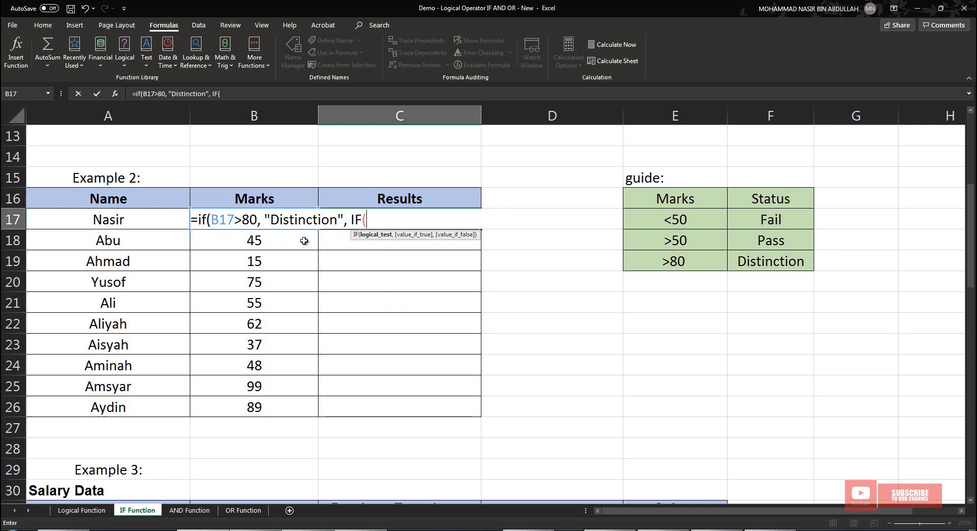
pyautogui.write('B17>50')
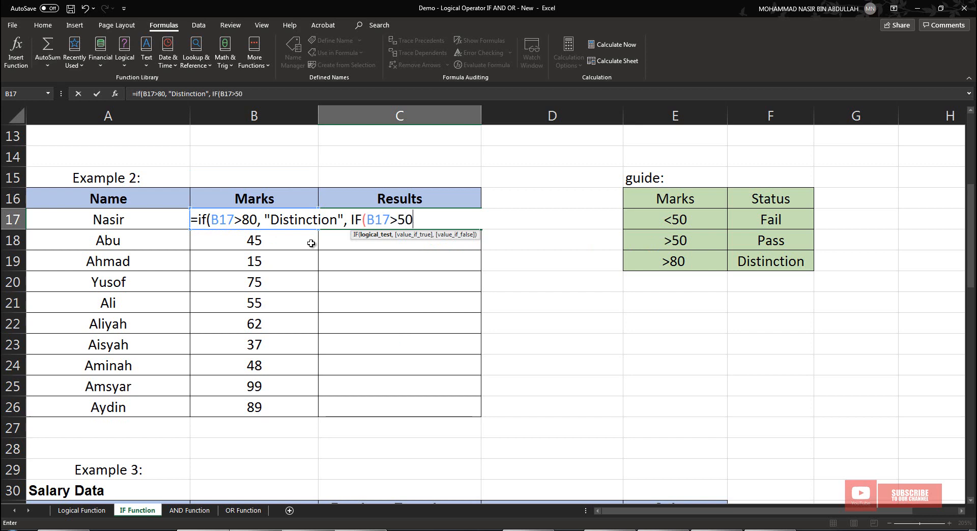
pyautogui.write(', "Pass')
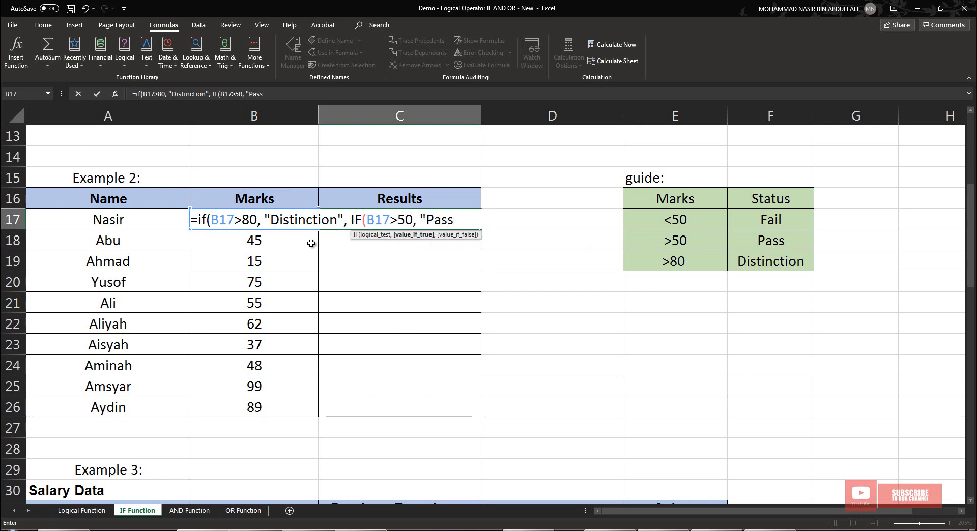
pyautogui.write('", IF')
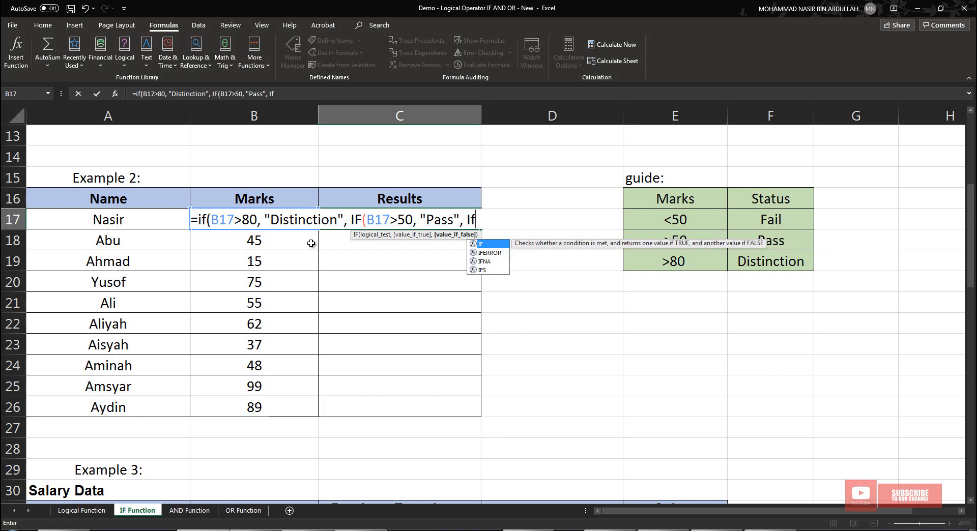
# Complete the C17 formula with a third IF returning "Fail" when B17<50 and "Invalid" otherwise, closing all brackets, and enter it.
pyautogui.write('(')
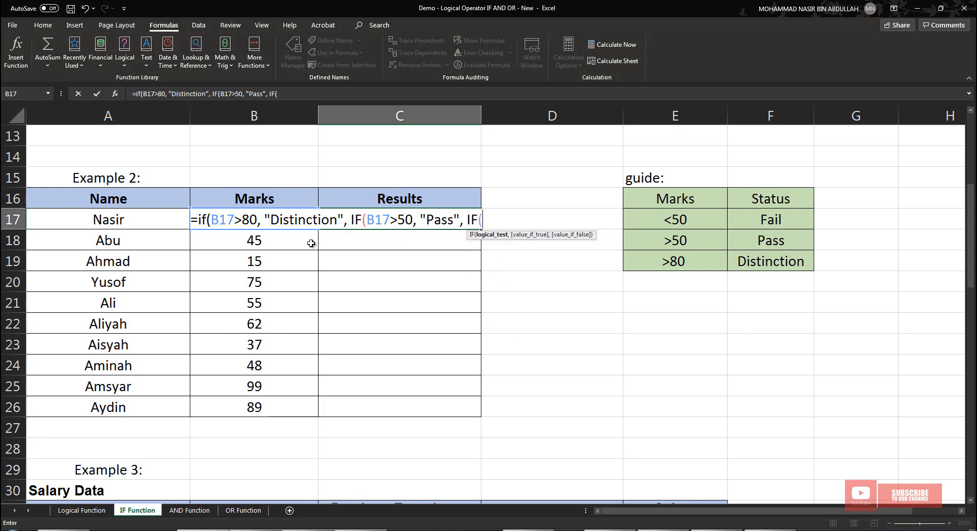
pyautogui.write('B17<50')
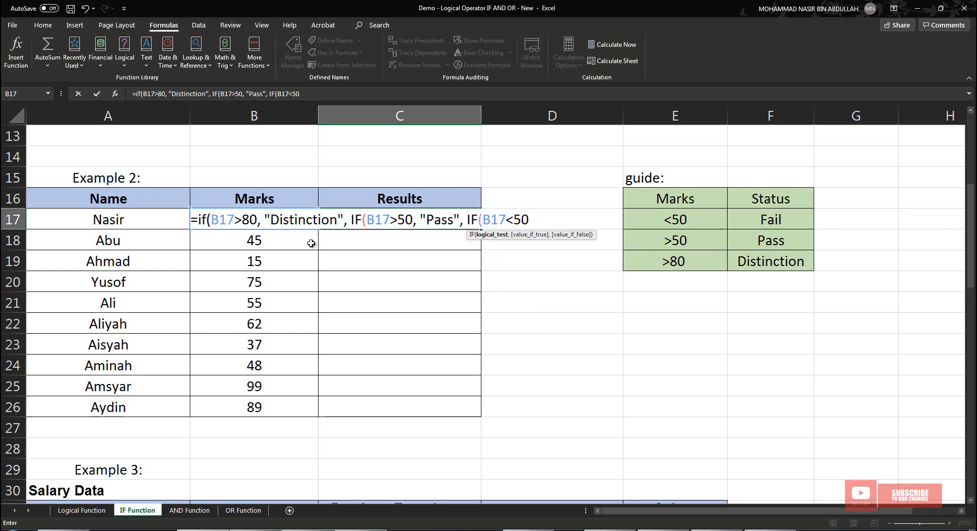
pyautogui.write(', "Fail')
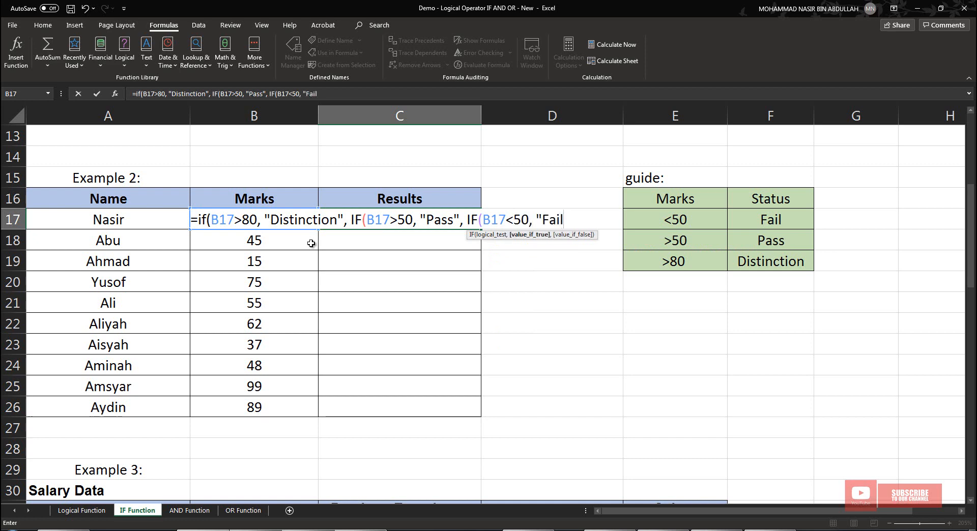
pyautogui.write('", "Inva')
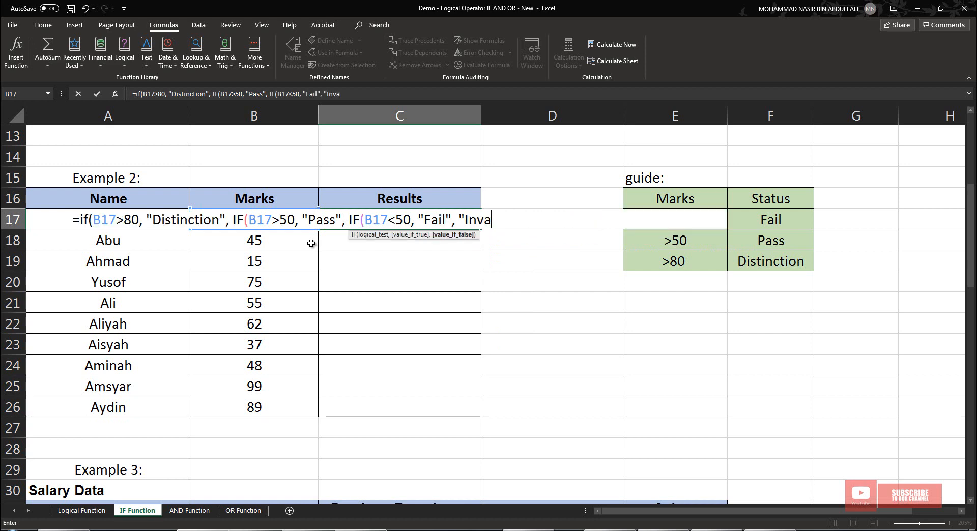
pyautogui.write('valid')
pyautogui.press('BackSpace')
pyautogui.write('id')
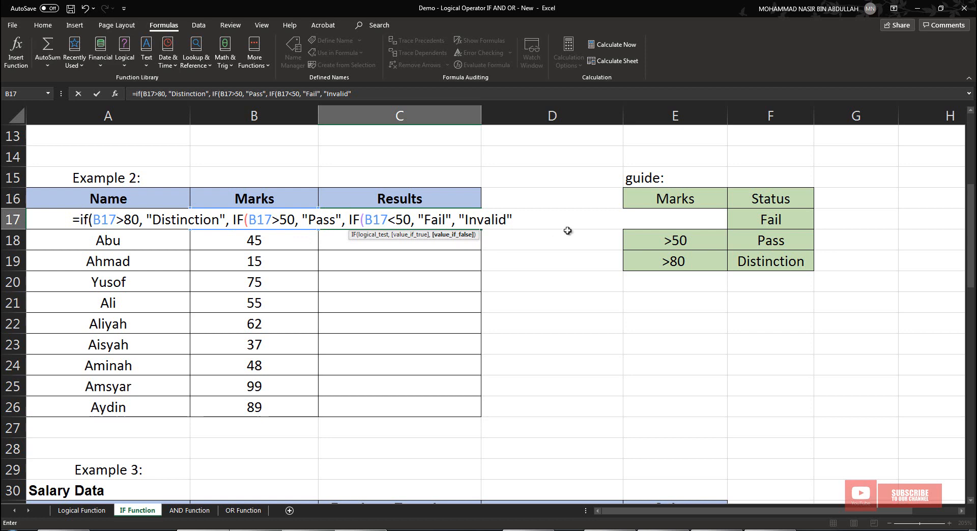
pyautogui.write(')')
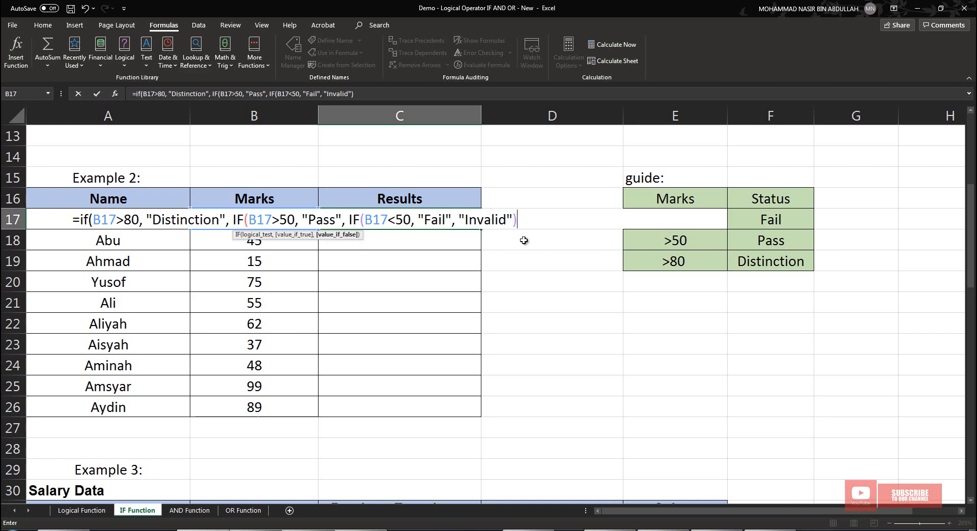
pyautogui.write(')')
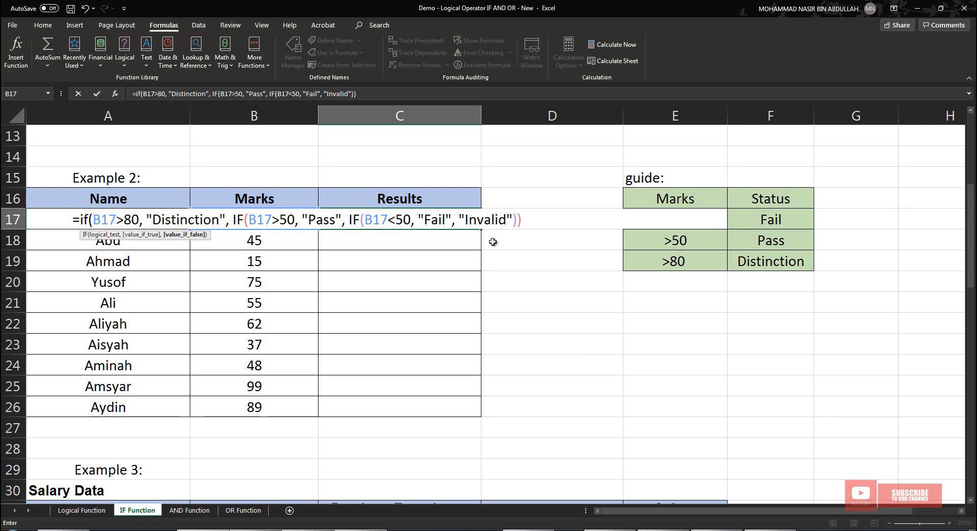
pyautogui.write(')')
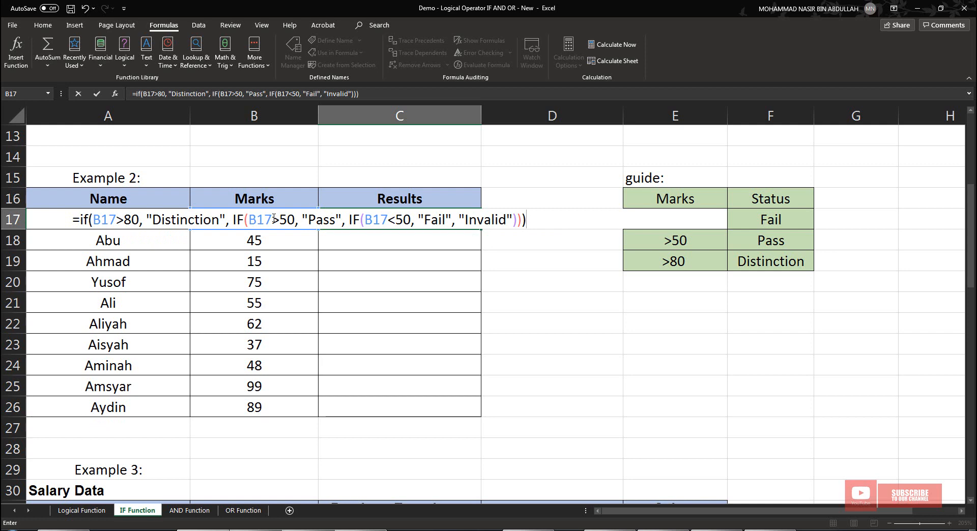
pyautogui.press('Return')
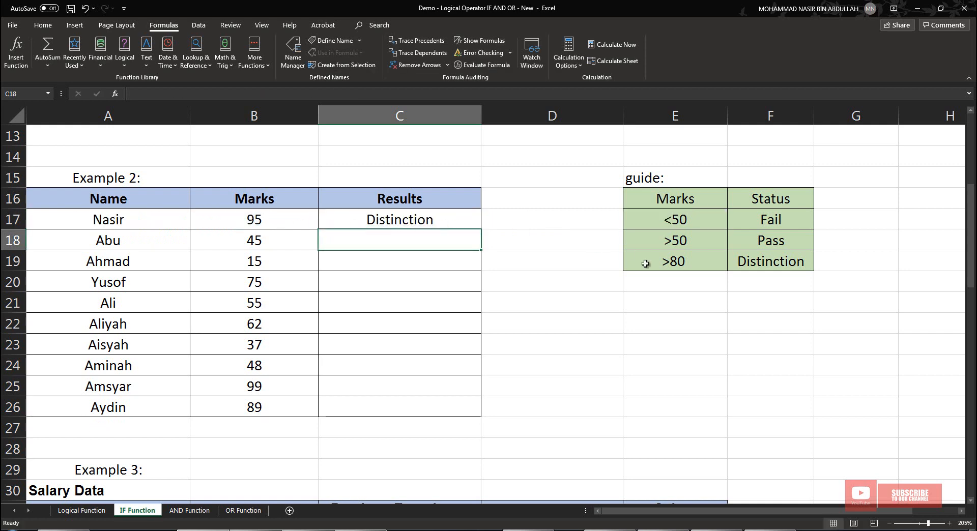
# Fill the nested IF formula from cell C17 down the Results column to C26.
pyautogui.click(465, 219)
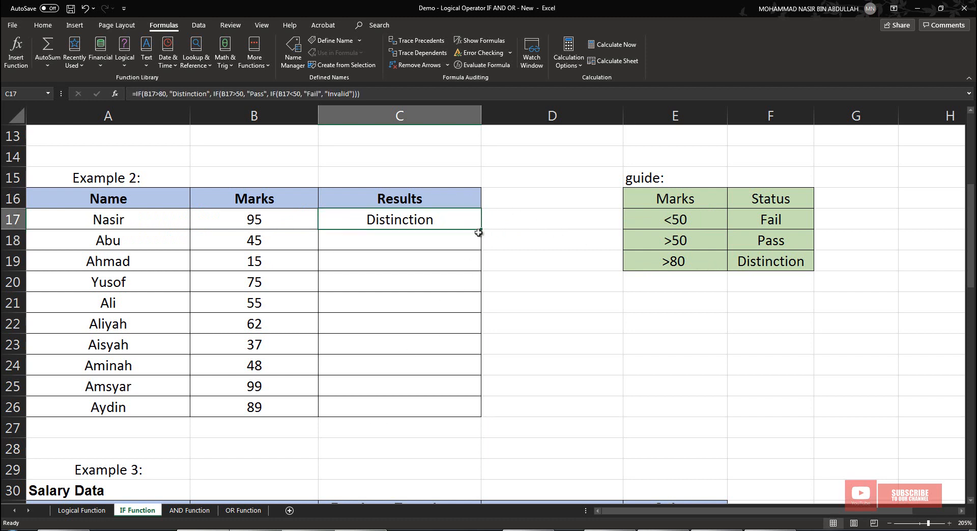
pyautogui.moveTo(482, 231); pyautogui.dragTo(465, 413)
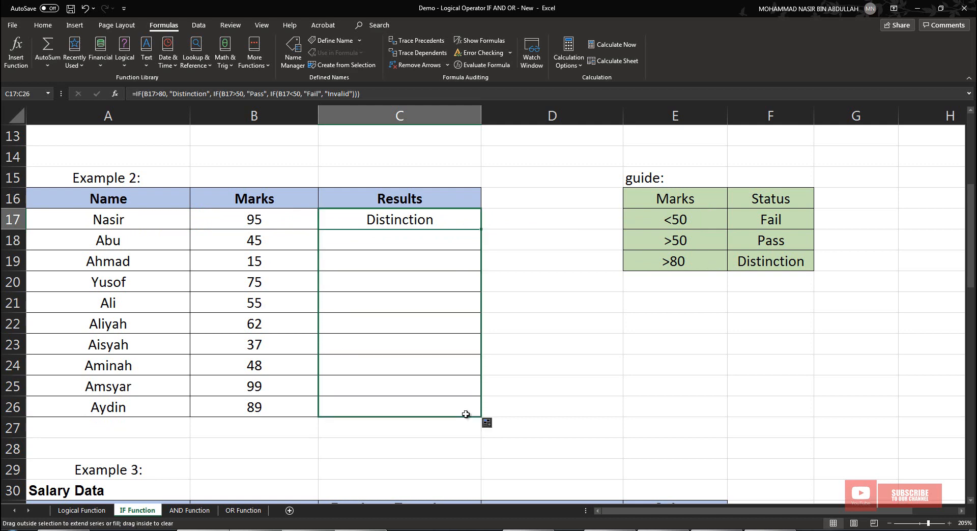
pyautogui.click(496, 246)
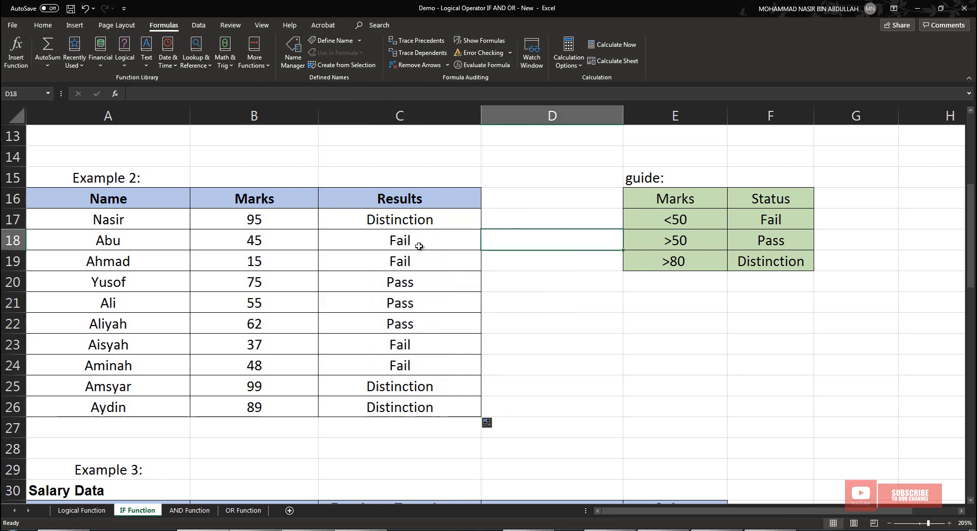
# Show the worksheet's formulas and widen column C until the complete nested IF formulas in Results fit.
pyautogui.click(421, 248)
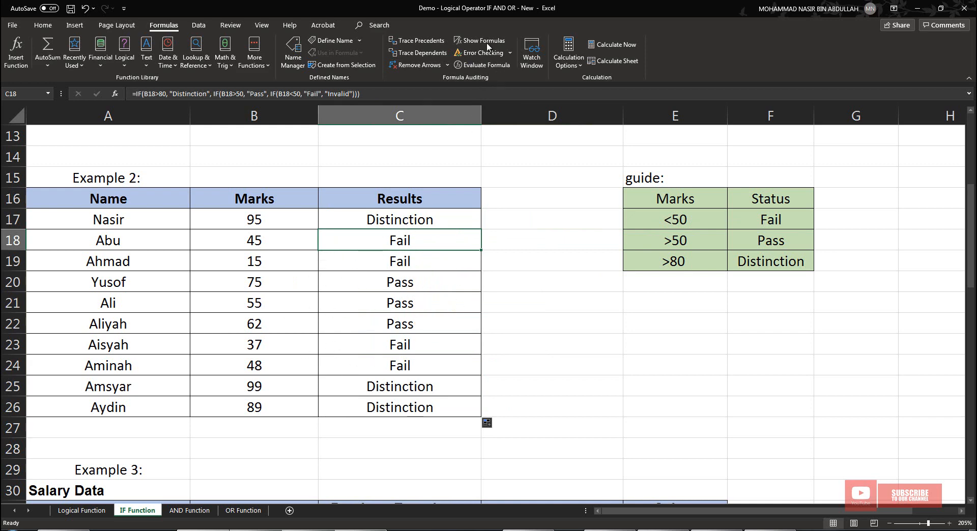
pyautogui.click(467, 41)
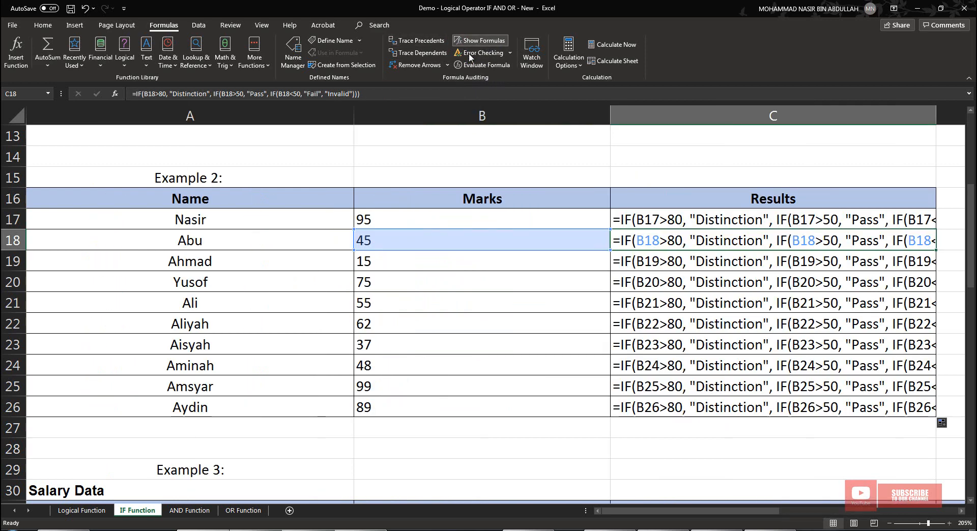
pyautogui.moveTo(614, 511); pyautogui.dragTo(660, 512)
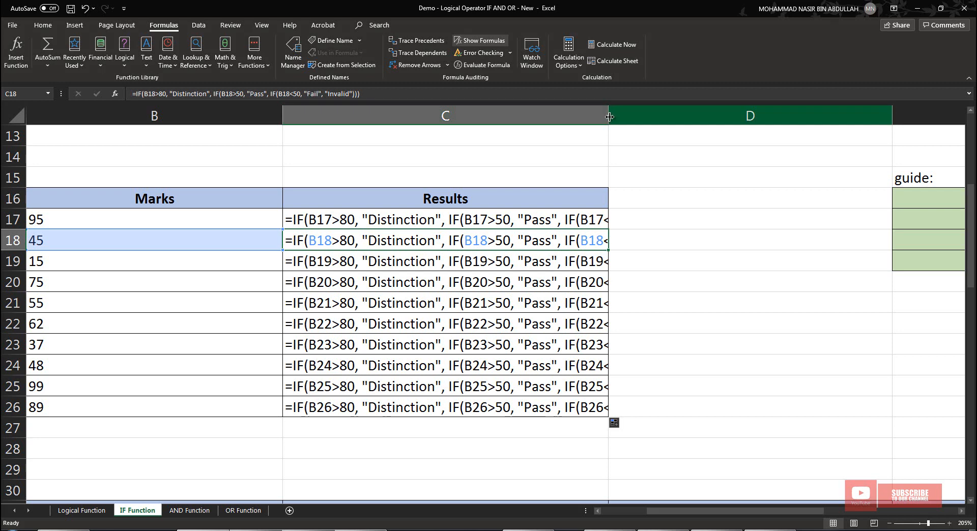
pyautogui.moveTo(609, 117); pyautogui.dragTo(753, 132)
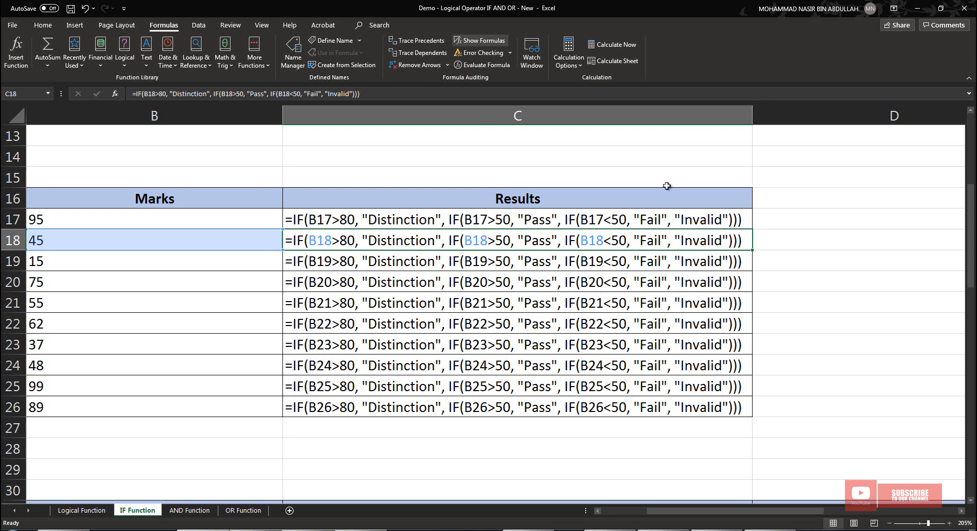
# Turn off the formula display and zoom the sheet out to 190% at the Example 3 salary table.
pyautogui.click(462, 41)
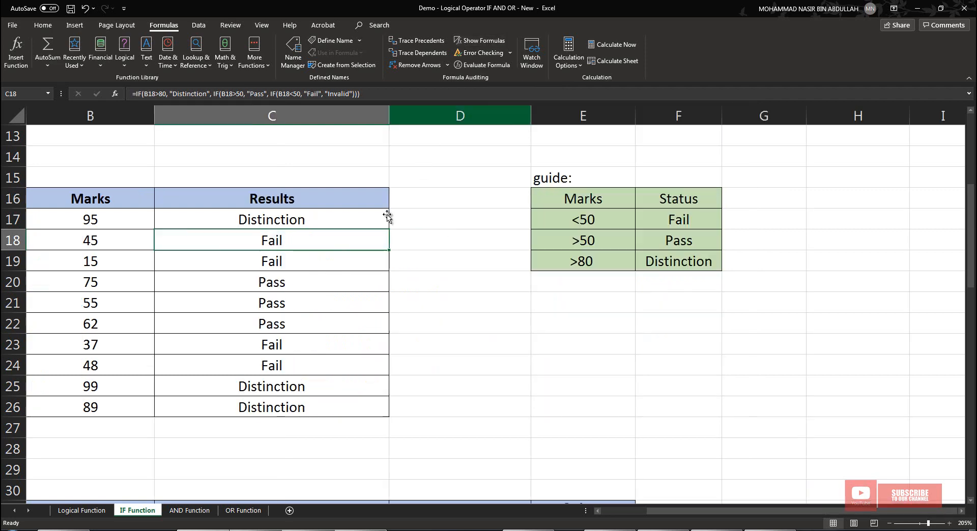
pyautogui.moveTo(682, 515); pyautogui.dragTo(637, 514)
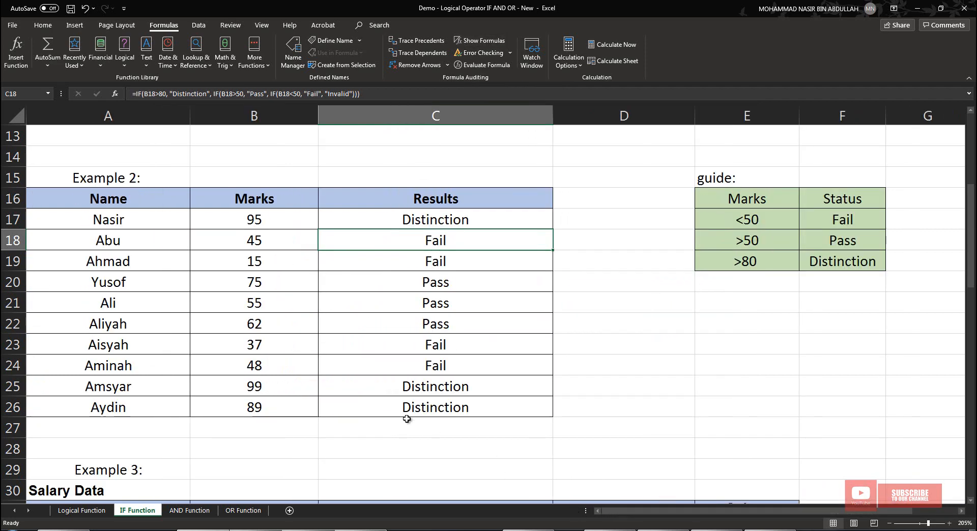
pyautogui.scroll(-5, 232, 305)
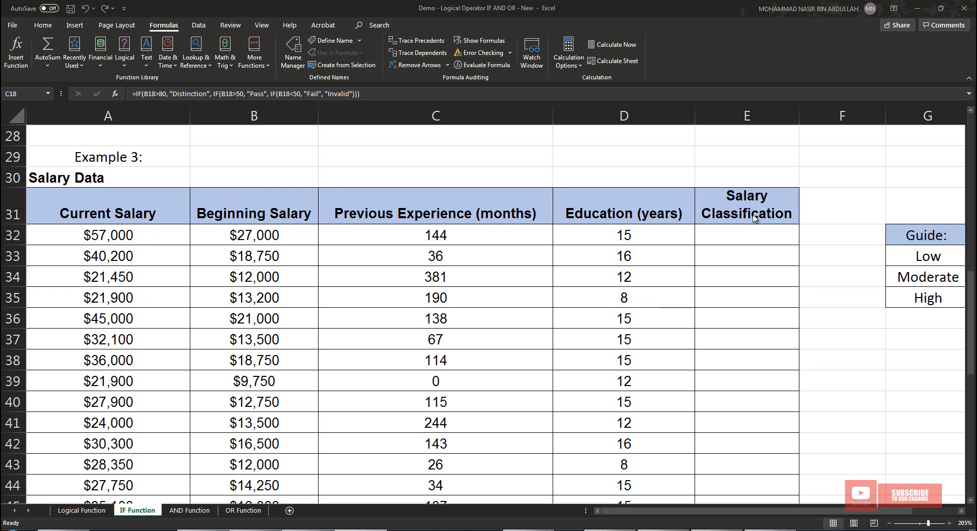
pyautogui.click(889, 524)
pyautogui.click(890, 524)
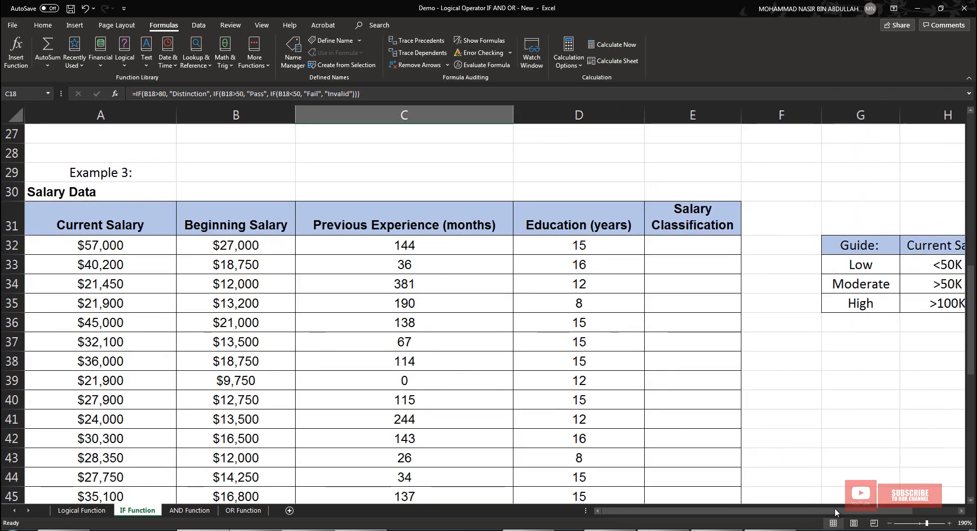
# Start an IF formula in cell E32 of Example 3 that returns "High" when A32>100000.
pyautogui.moveTo(834, 509)
pyautogui.mouseDown()
pyautogui.moveTo(857, 509)
pyautogui.moveTo(823, 509)
pyautogui.moveTo(835, 515)
pyautogui.mouseUp()
pyautogui.click(873, 268)
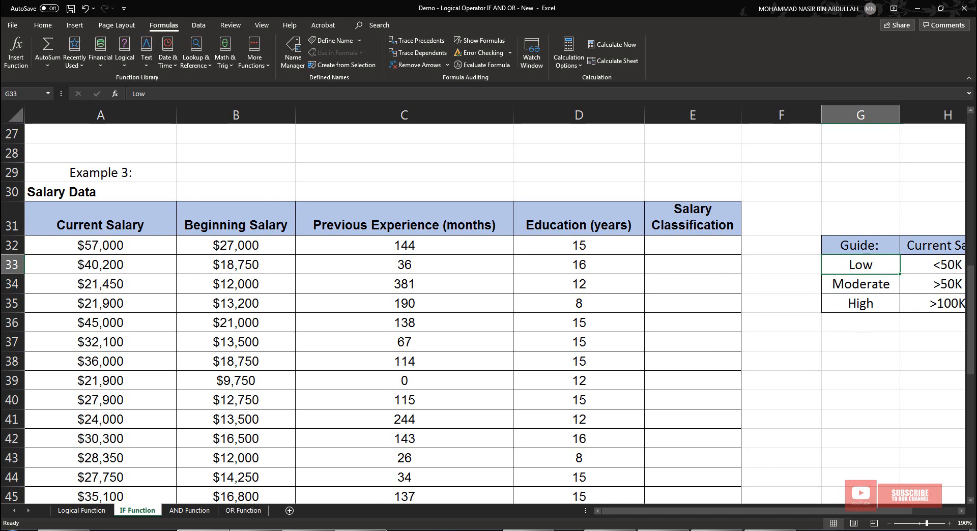
pyautogui.click(692, 251)
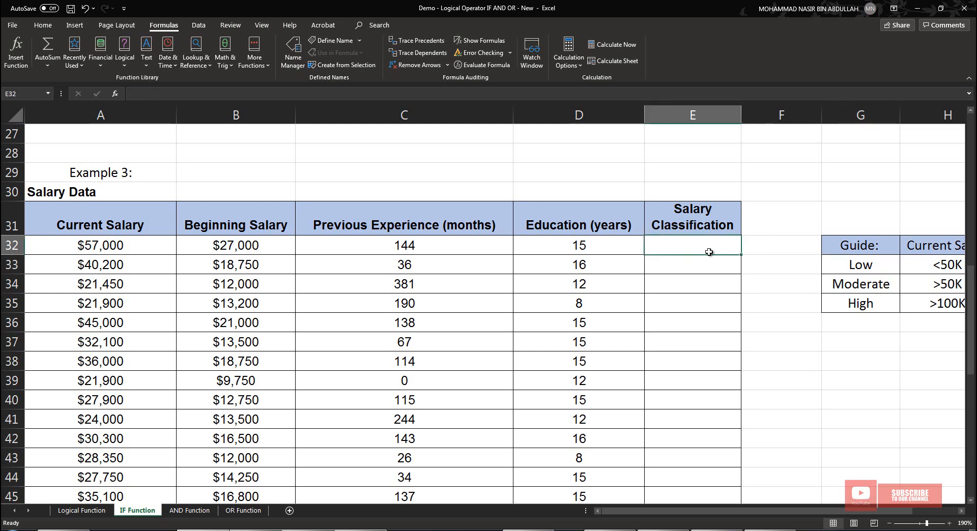
pyautogui.write('=')
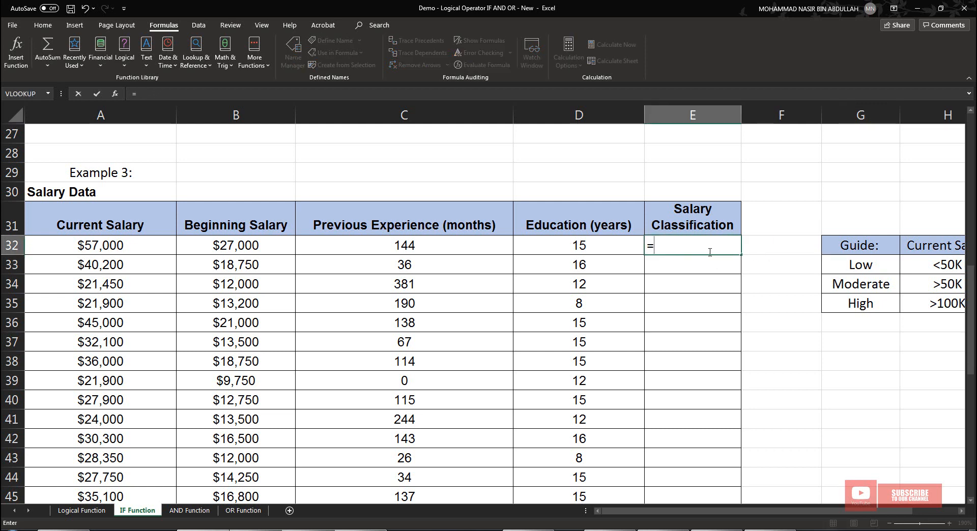
pyautogui.write('if(')
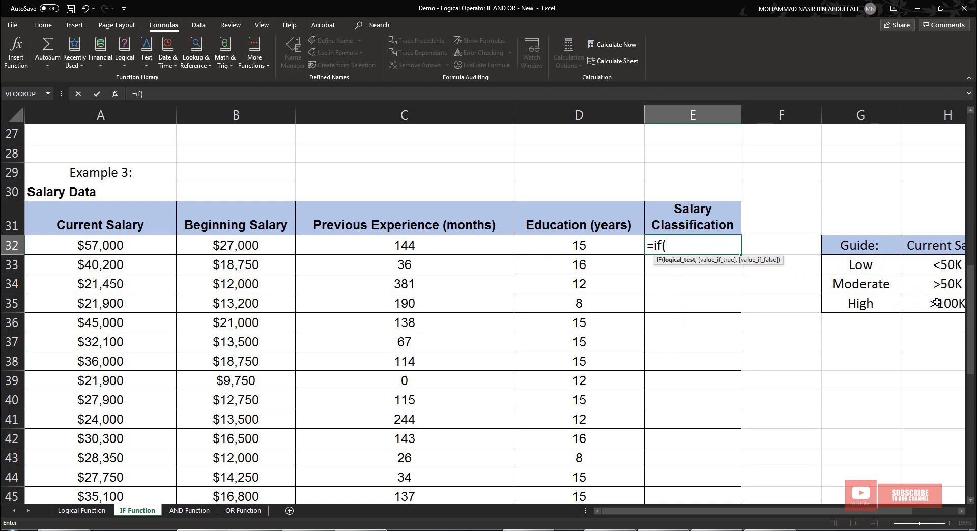
pyautogui.click(668, 245)
pyautogui.click(99, 247)
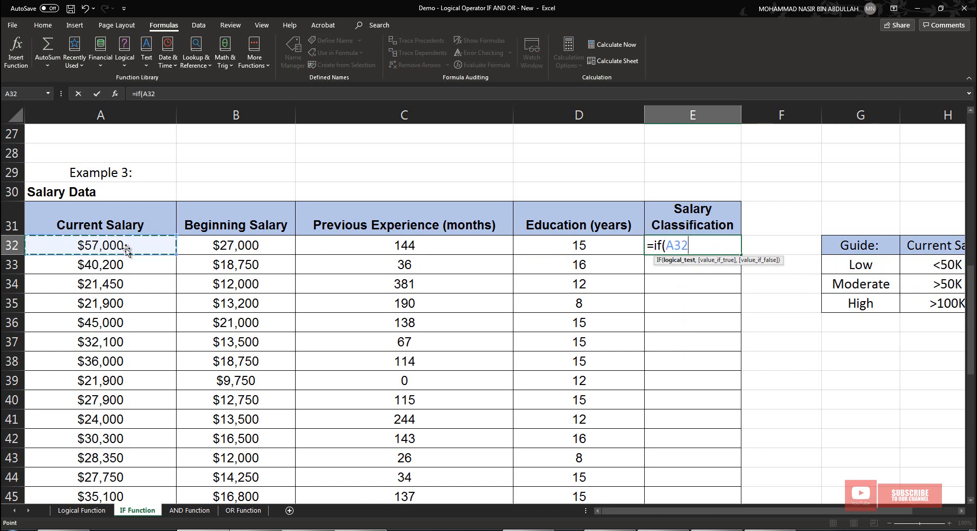
pyautogui.write('>1')
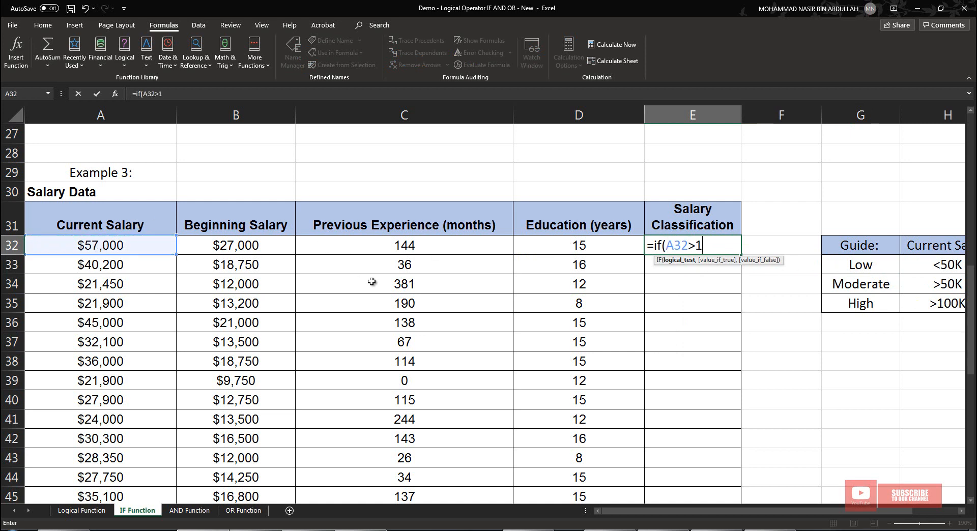
pyautogui.write('00000, "')
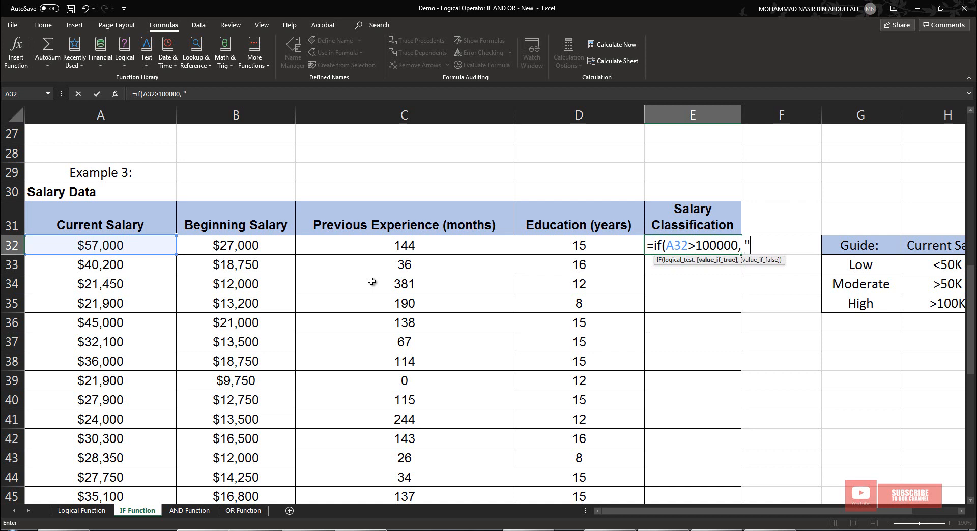
pyautogui.write('High",')
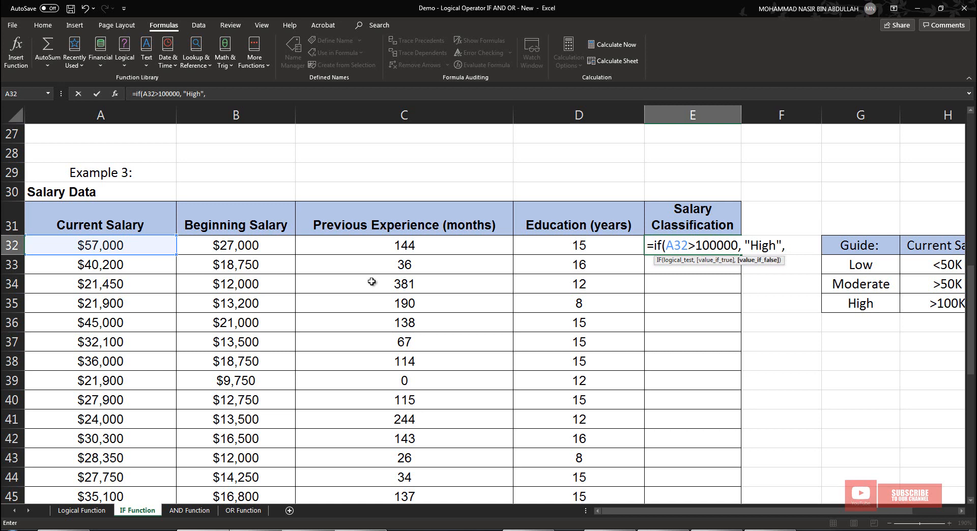
# Add a second IF to the E32 formula that returns "Moderate" when A32>50000.
pyautogui.write('IF(')
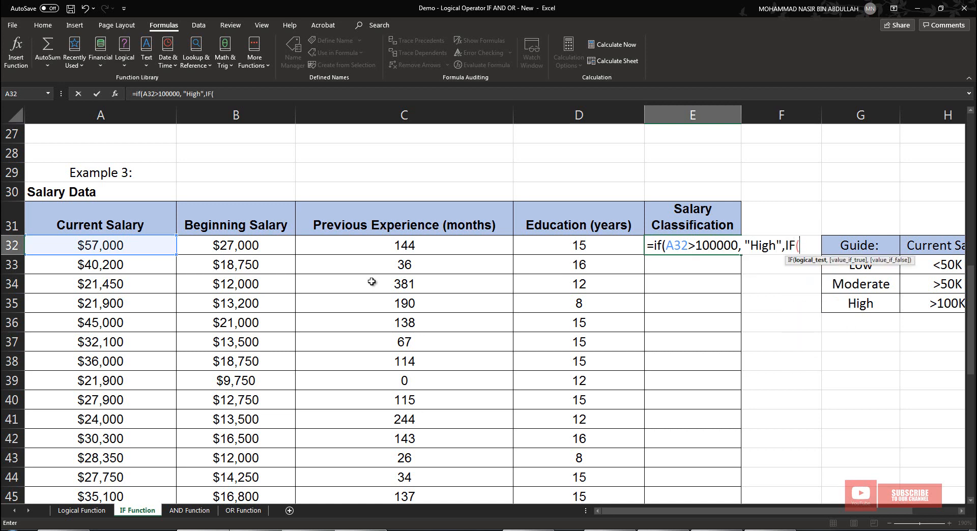
pyautogui.click(129, 246)
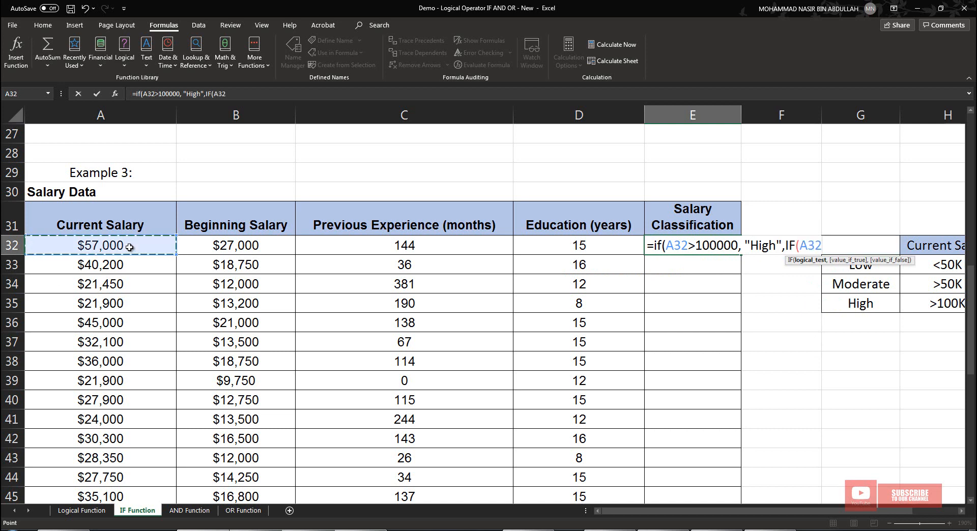
pyautogui.write('>50000')
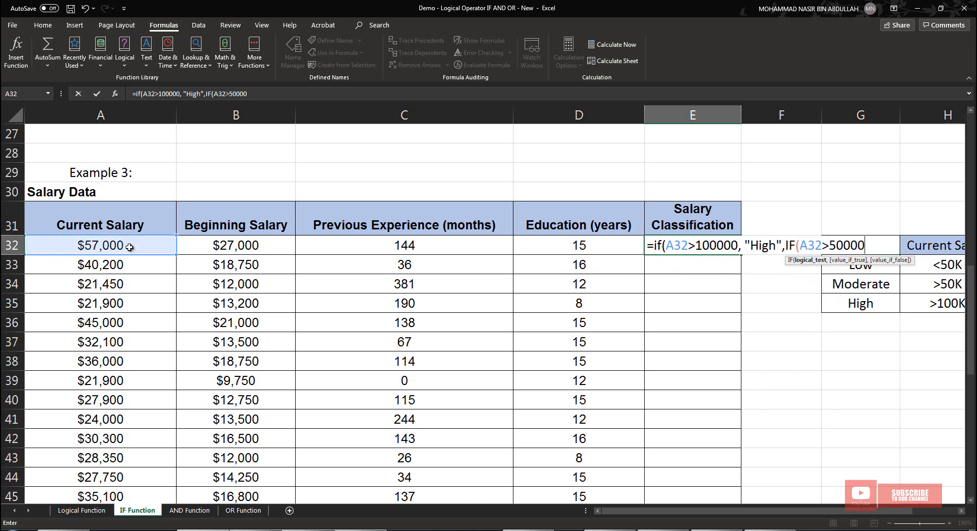
pyautogui.write(',"M')
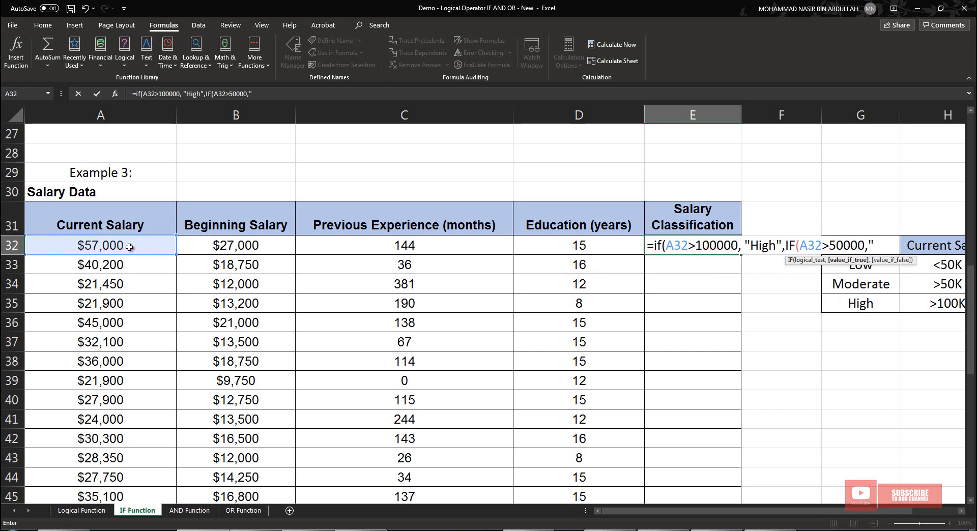
pyautogui.write('oderate')
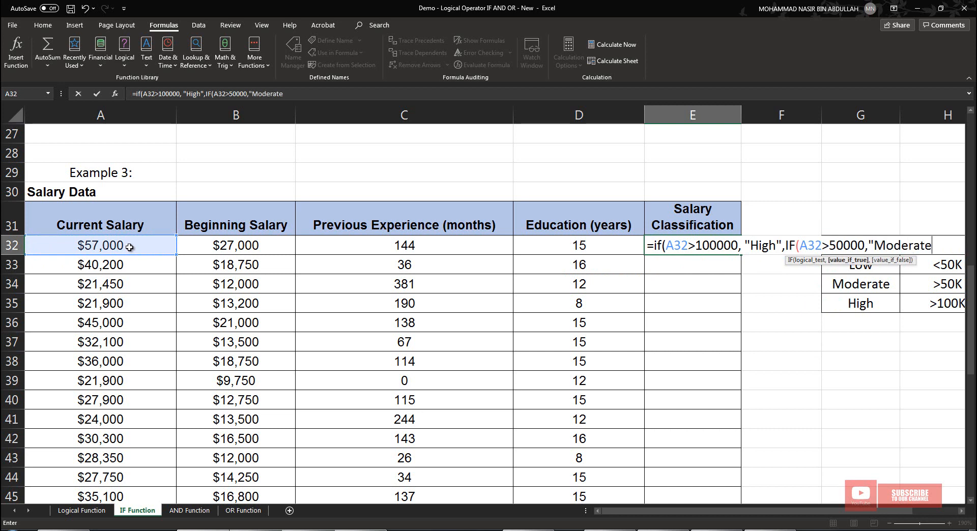
pyautogui.write('", ')
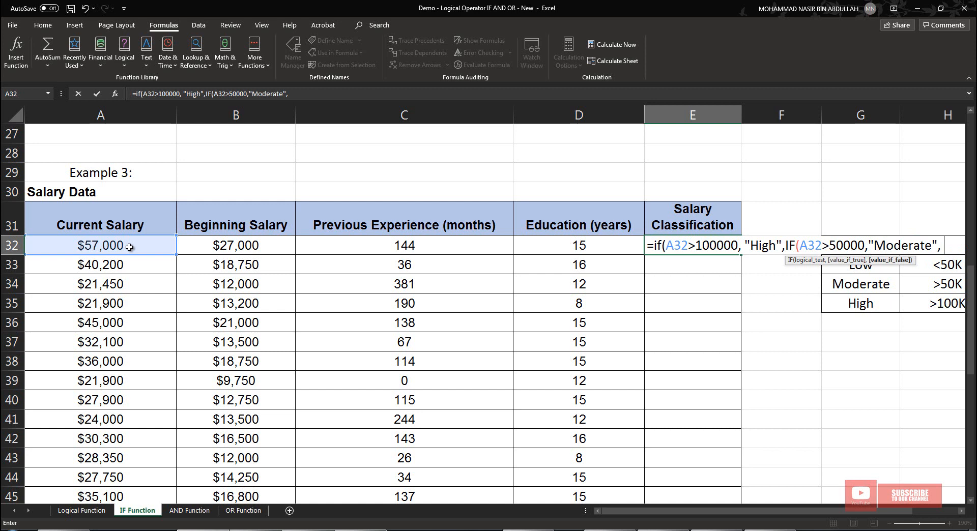
pyautogui.write('IF(')
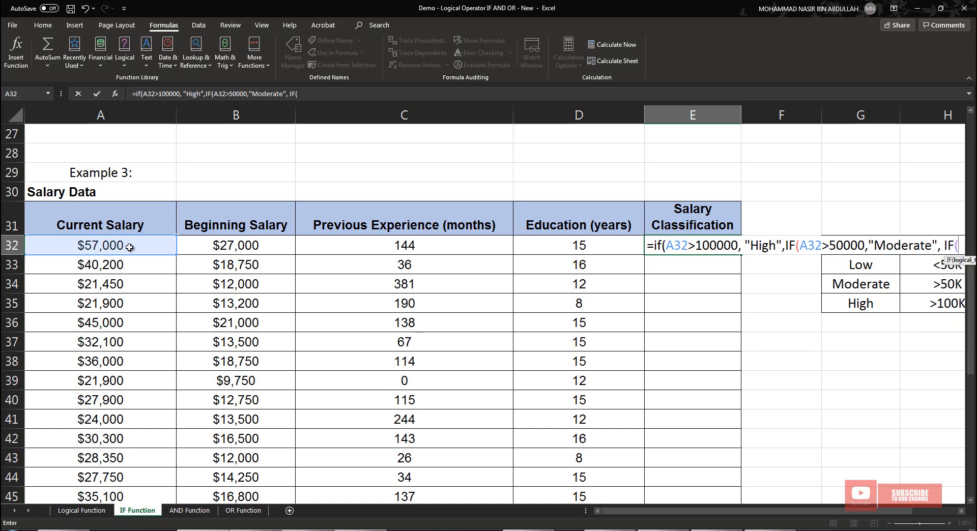
pyautogui.press('BackSpace')
pyautogui.press('BackSpace')
pyautogui.press('BackSpace')
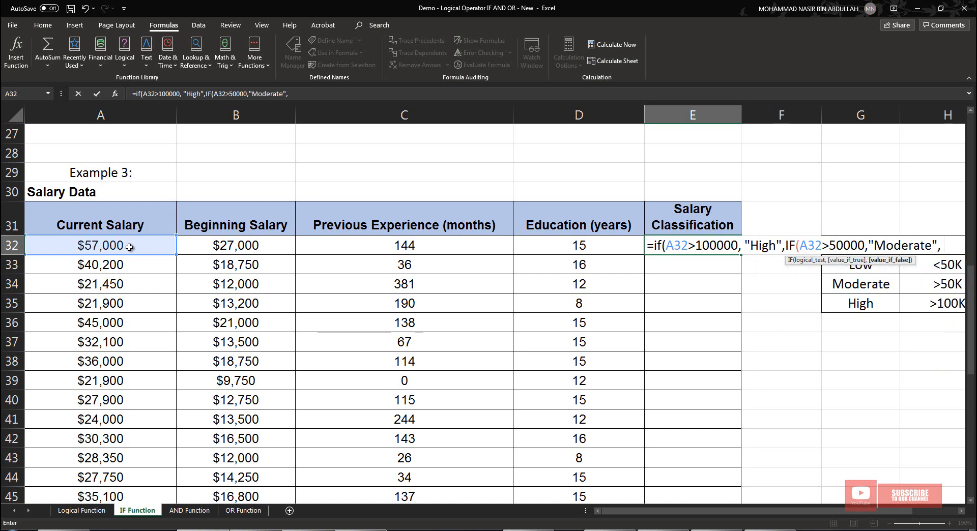
# Complete the E32 formula with "Low" as the value for all other salaries, close both brackets, and enter it.
pyautogui.write('"Low"')
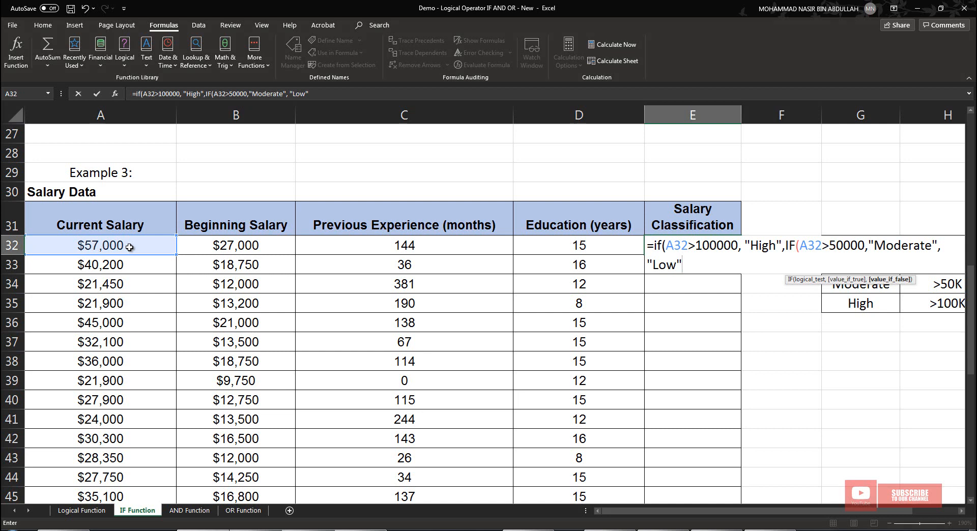
pyautogui.write(')')
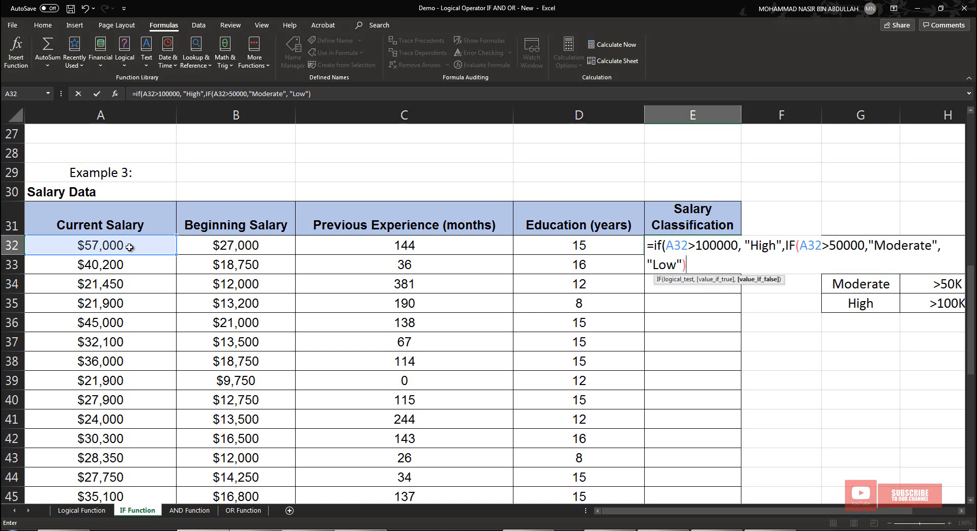
pyautogui.write(')')
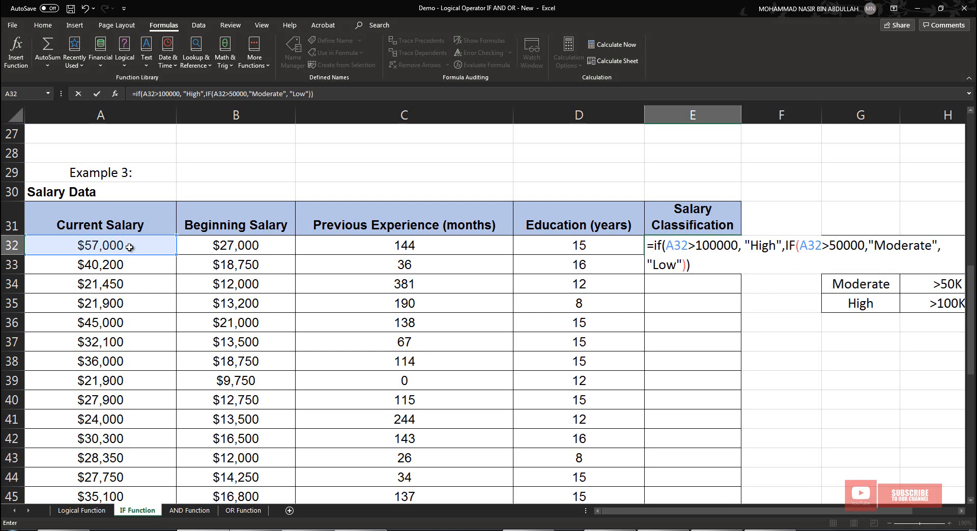
pyautogui.press('Return')
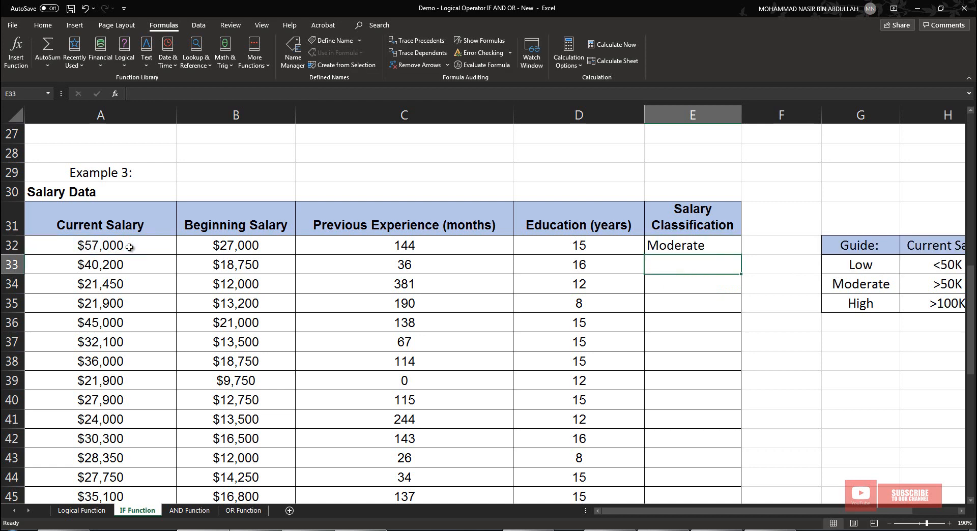
# Fill the nested IF formula from cell E32 down the Salary Classification column to E66.
pyautogui.click(104, 245)
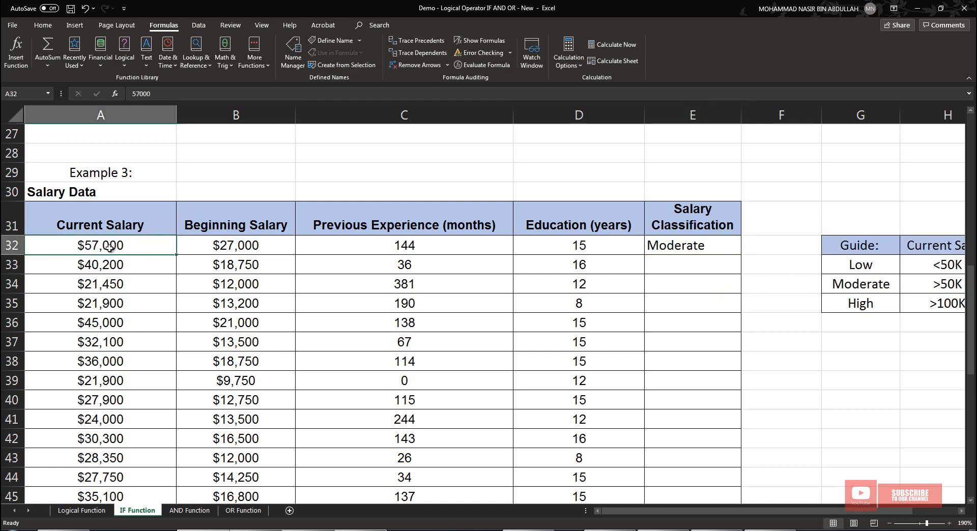
pyautogui.click(717, 246)
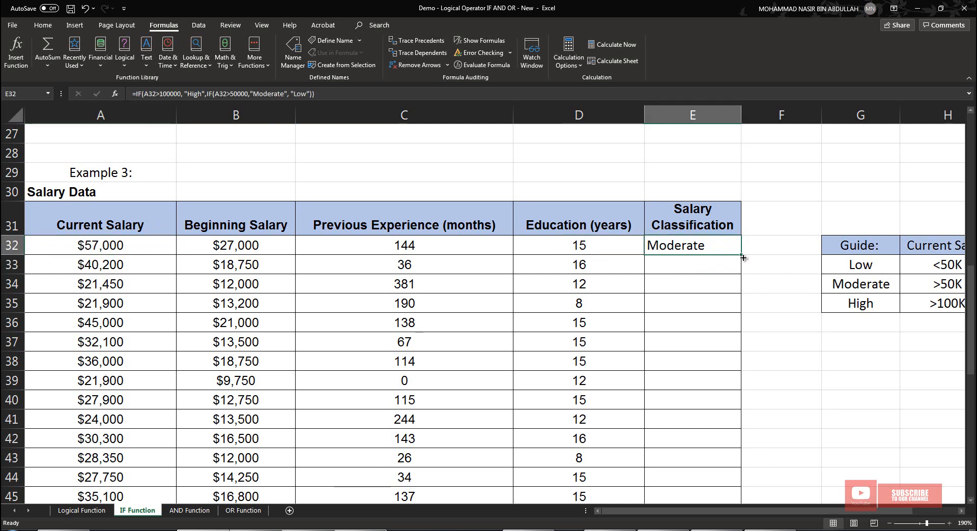
pyautogui.moveTo(741, 255); pyautogui.dragTo(728, 310)
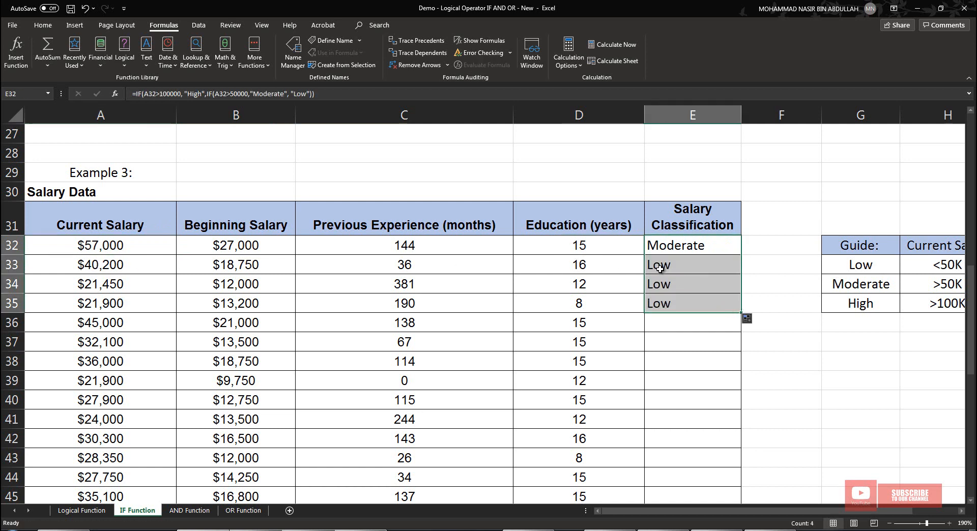
pyautogui.scroll(-4, 680, 351)
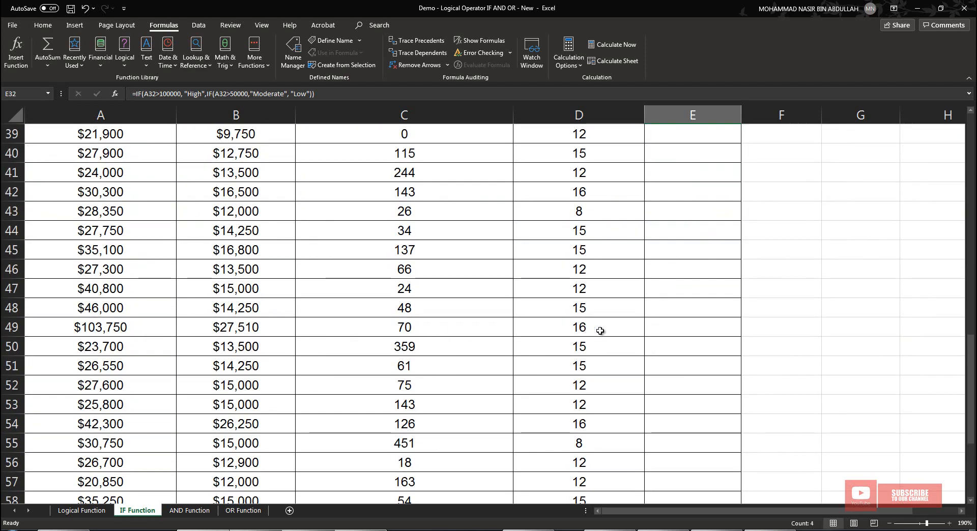
pyautogui.scroll(3, 599, 331)
pyautogui.moveTo(741, 255); pyautogui.dragTo(717, 466)
pyautogui.scroll(3, 629, 389)
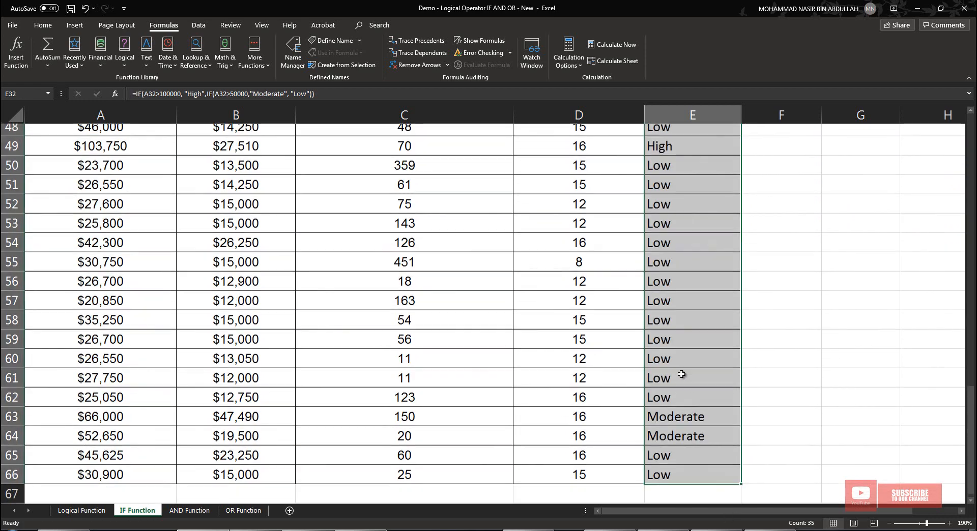
# Check the salary classification and its formula in row 49 against the current salary of $103,750.
pyautogui.click(13, 307)
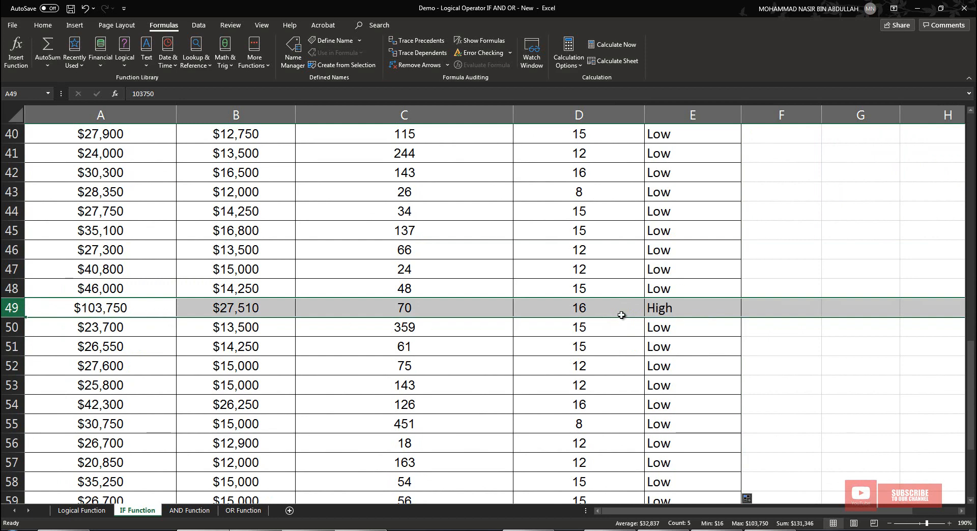
pyautogui.click(683, 307)
pyautogui.scroll(5, 689, 370)
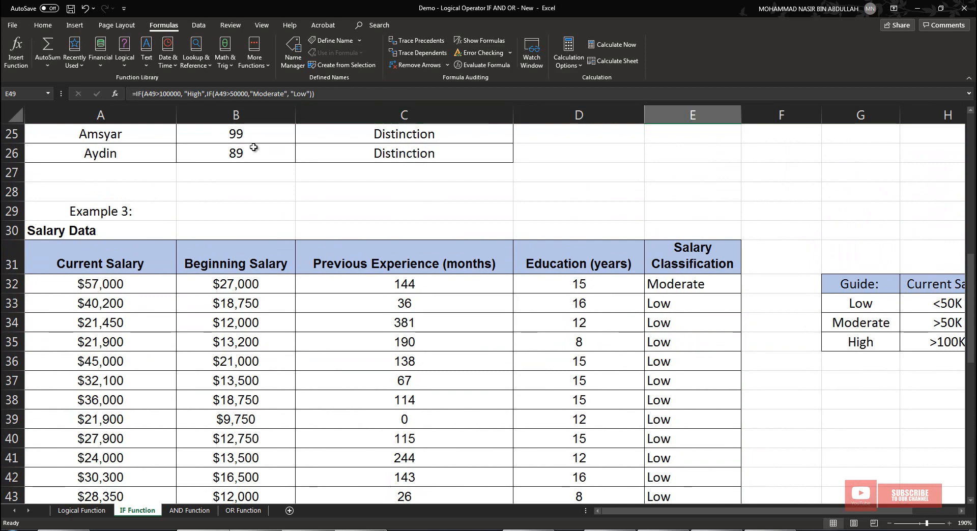
# Show the formulas on the IF Function sheet and widen column E until the full Salary Classification formulas fit.
pyautogui.click(481, 40)
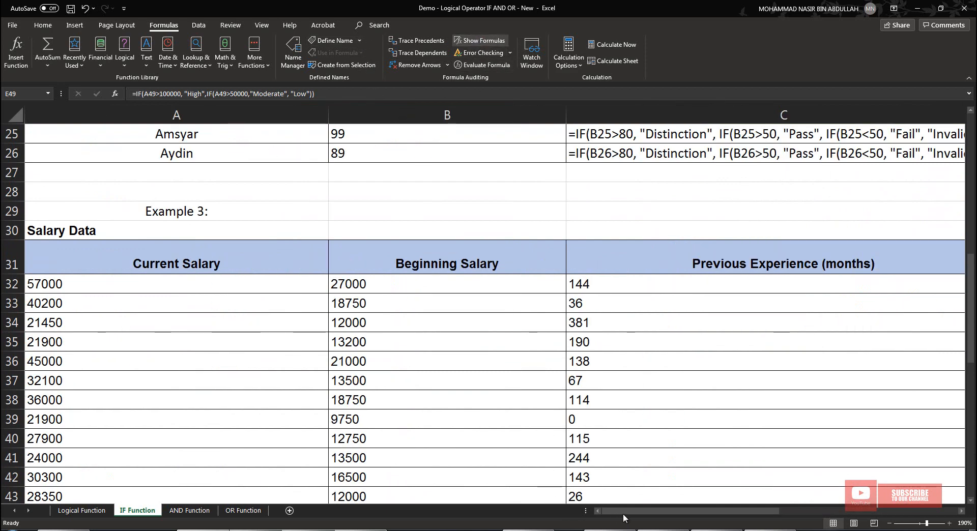
pyautogui.moveTo(623, 513); pyautogui.dragTo(763, 511)
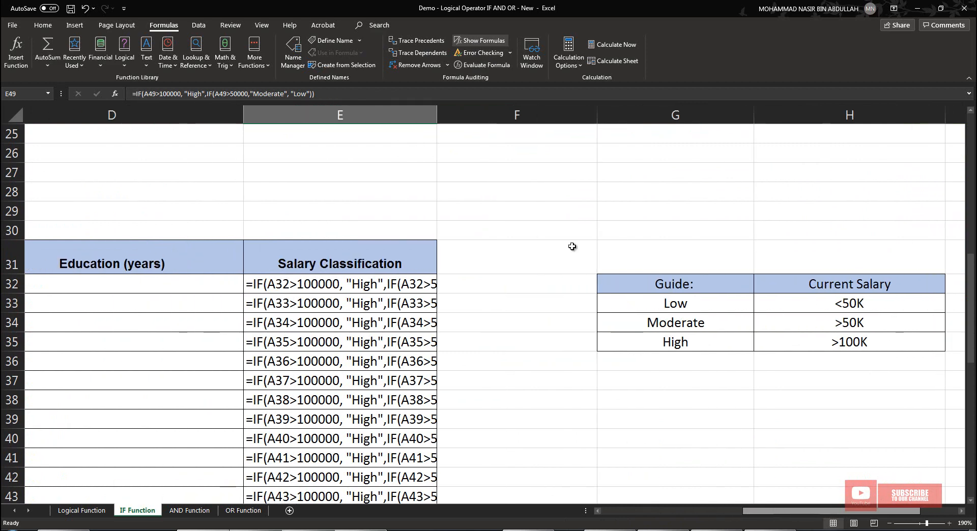
pyautogui.moveTo(545, 118); pyautogui.dragTo(633, 132)
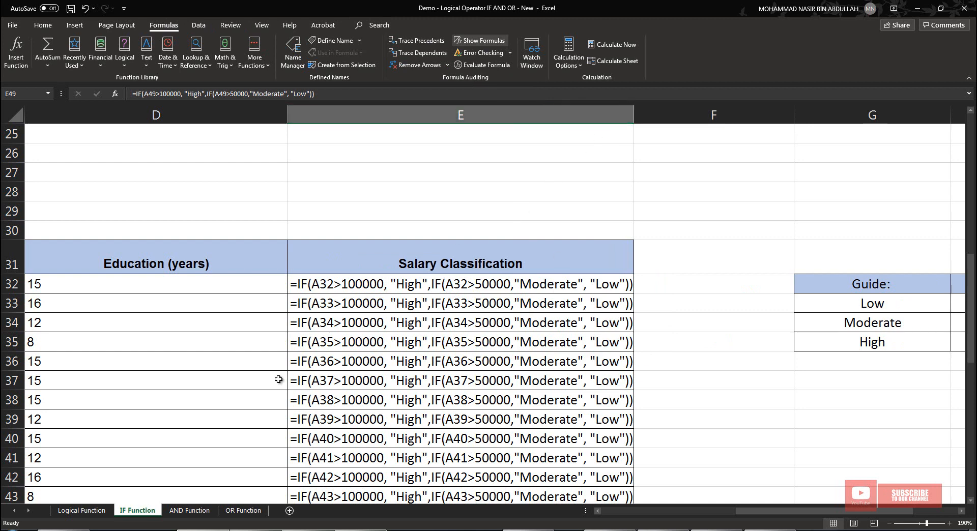
# On the AND Function sheet, clear the existing formula from cell D4.
pyautogui.click(190, 510)
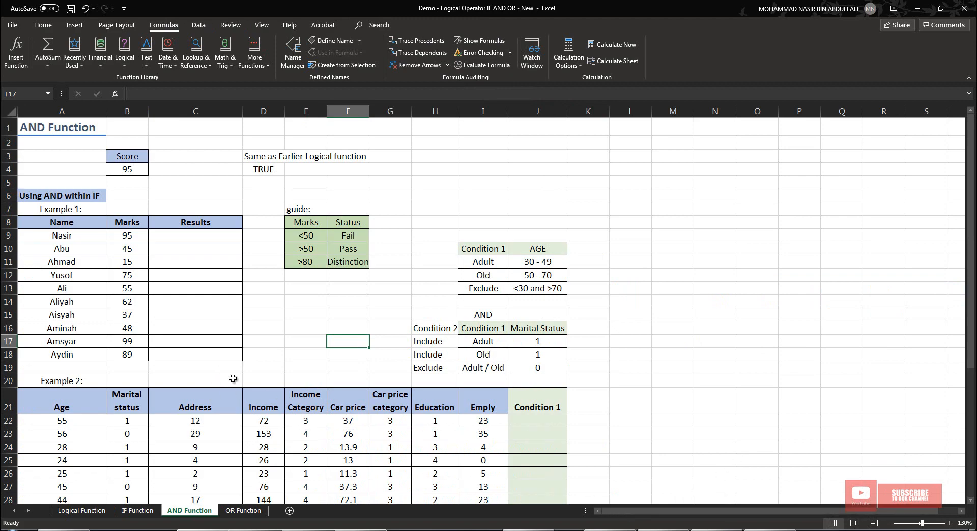
pyautogui.keyDown('ctrl'); pyautogui.scroll(5, 232, 379); pyautogui.keyUp('ctrl')
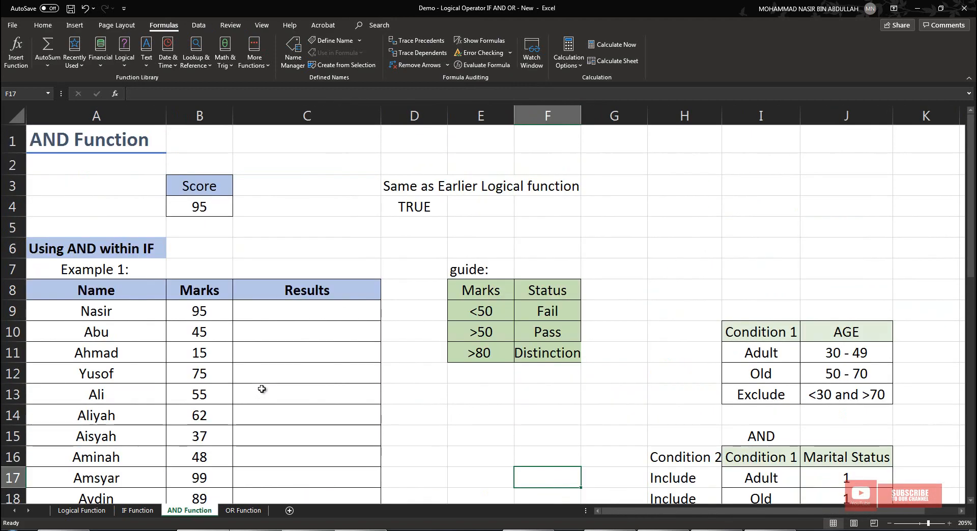
pyautogui.click(429, 214)
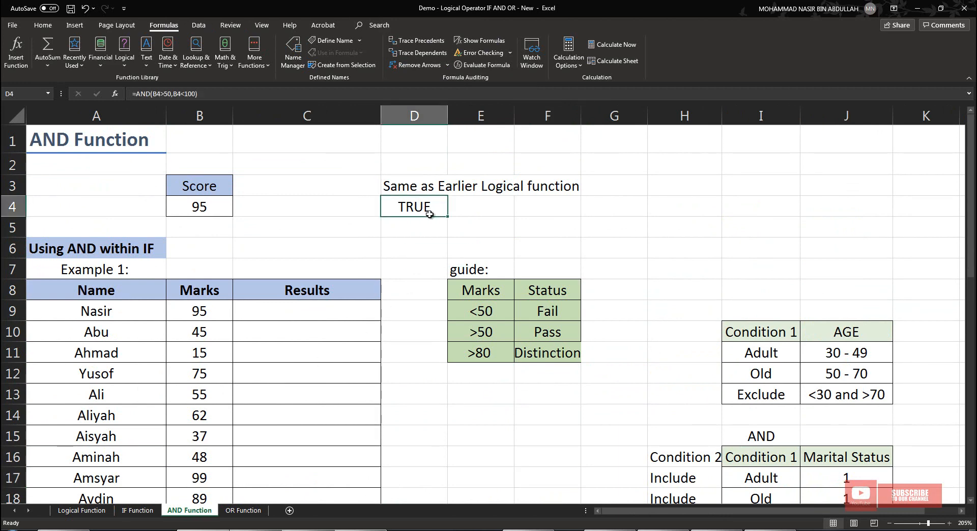
pyautogui.press('Delete')
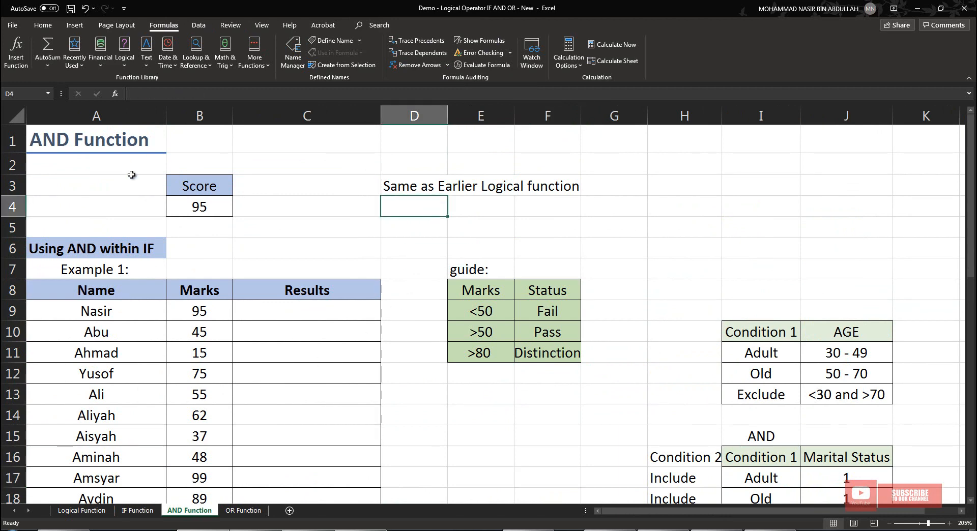
pyautogui.moveTo(133, 165); pyautogui.dragTo(599, 220)
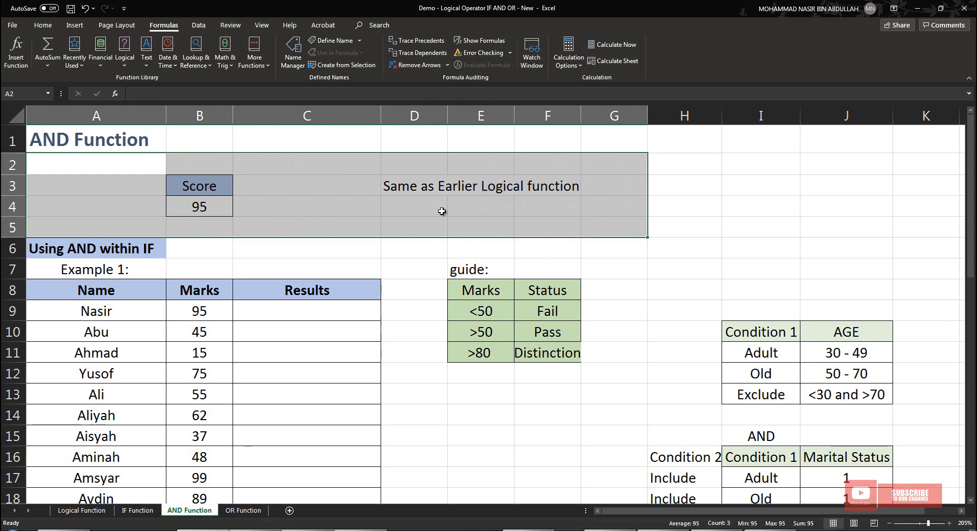
pyautogui.click(441, 211)
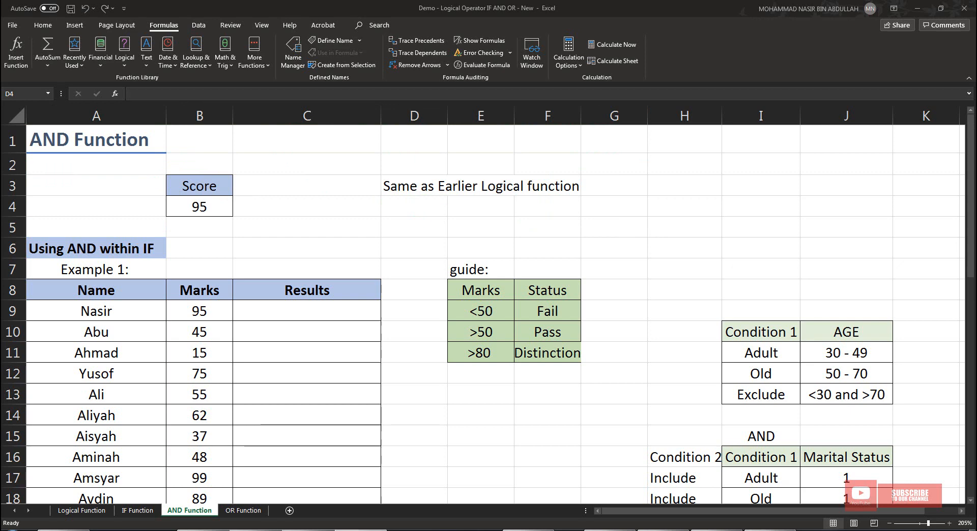
# Enter =AND(B4>50,B4<100) in D4 and check which score cell it refers to.
pyautogui.click(417, 206)
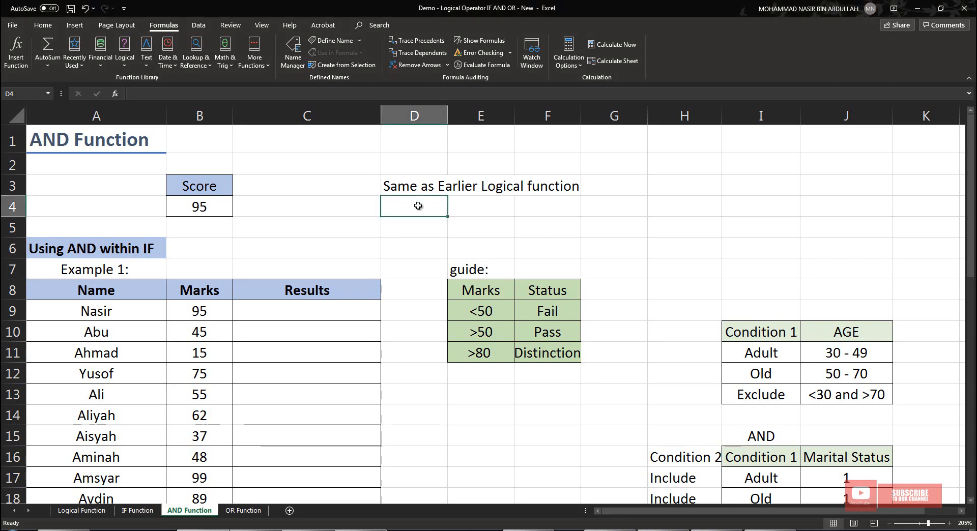
pyautogui.write('=and')
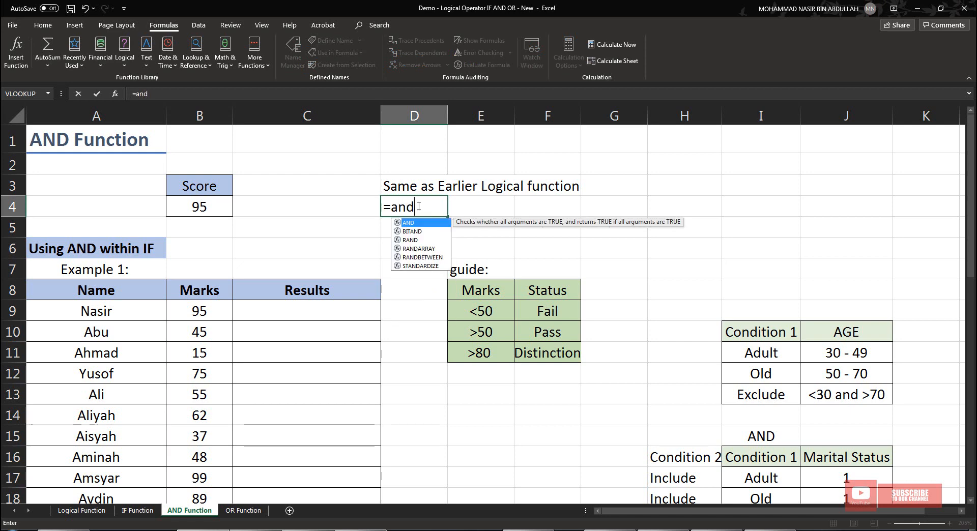
pyautogui.write('(')
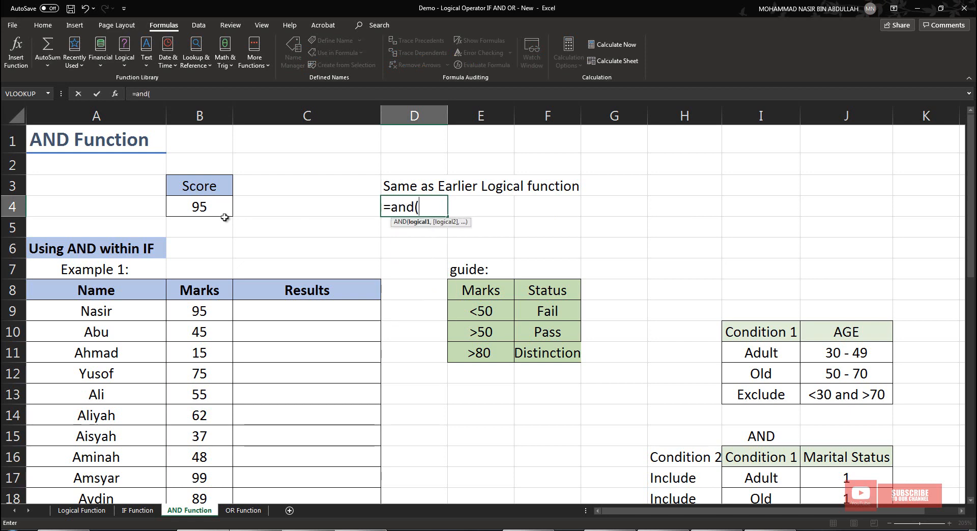
pyautogui.click(202, 207)
pyautogui.write('>50,')
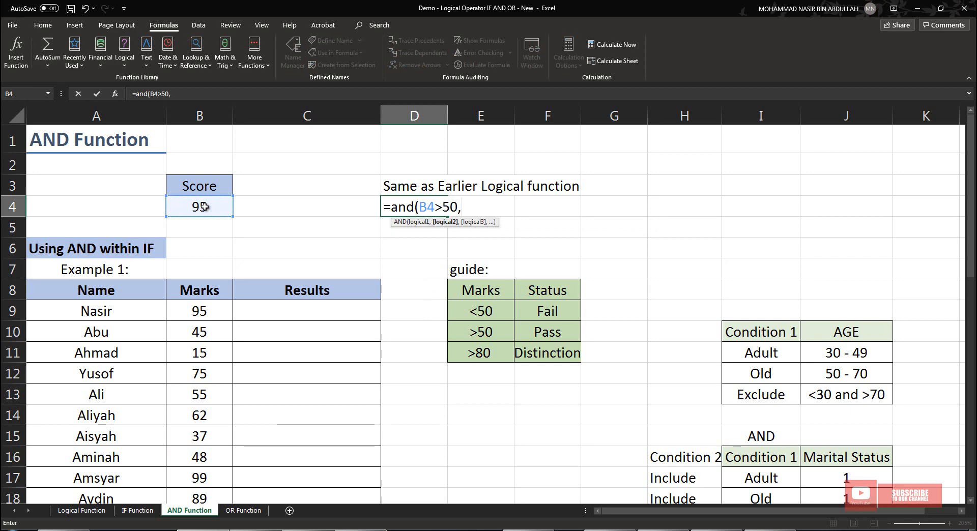
pyautogui.write('B')
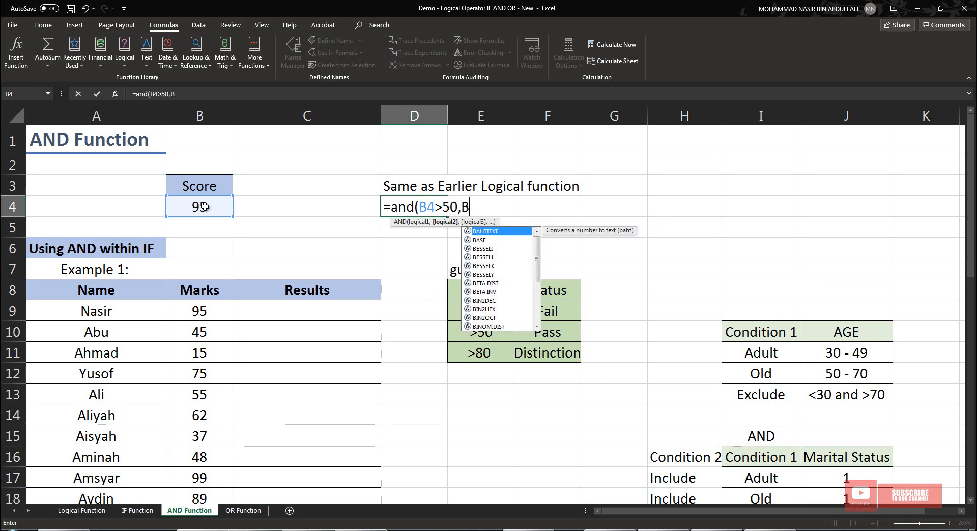
pyautogui.write('4<100)')
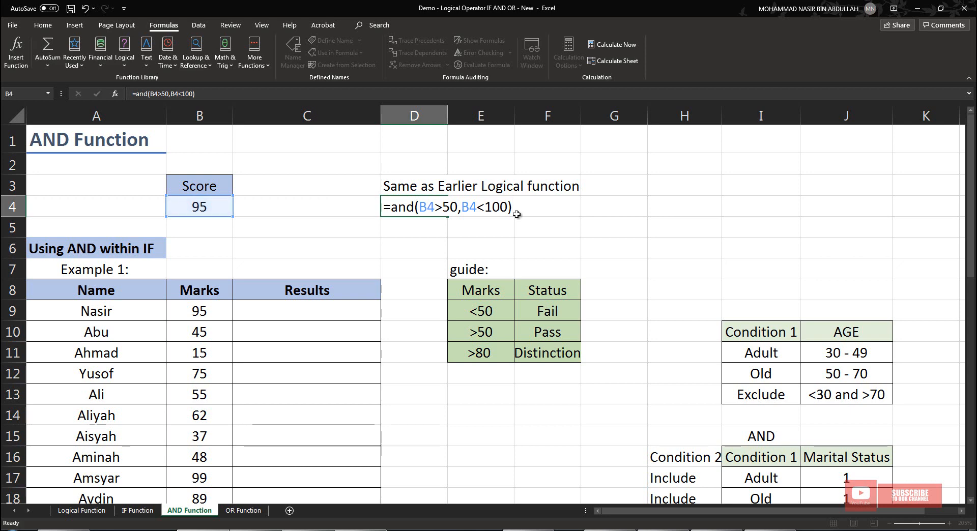
pyautogui.press('Return')
pyautogui.doubleClick(418, 210)
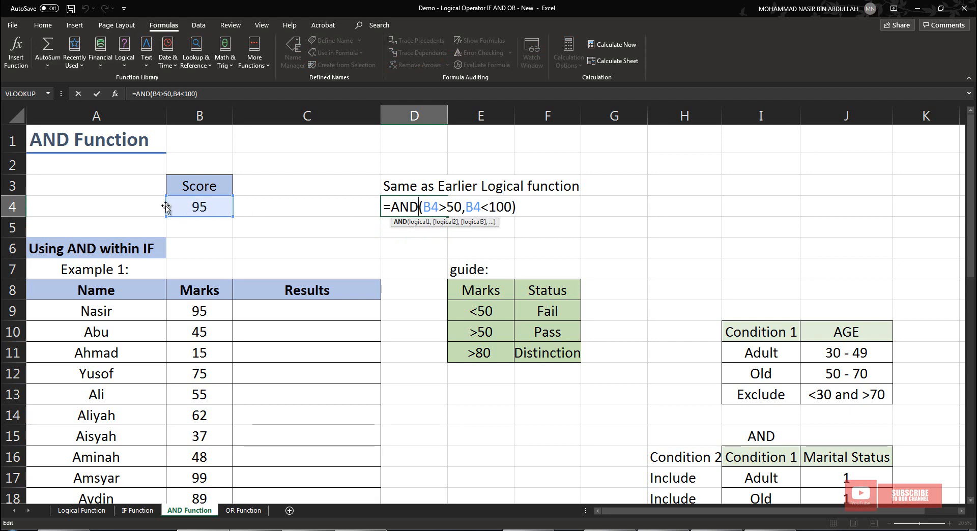
pyautogui.press('Escape')
# Set the score in B4 to 45 to test the AND formula.
pyautogui.click(280, 212)
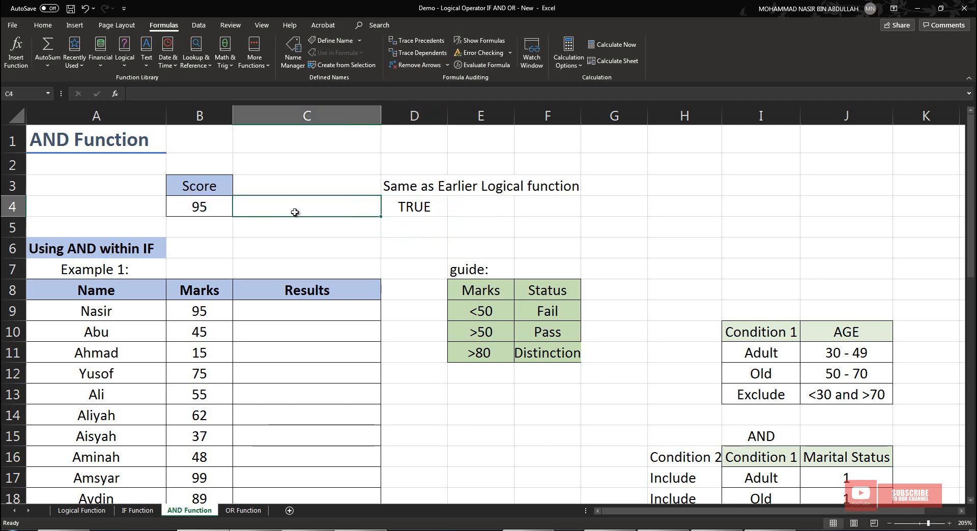
pyautogui.click(232, 202)
pyautogui.write('45')
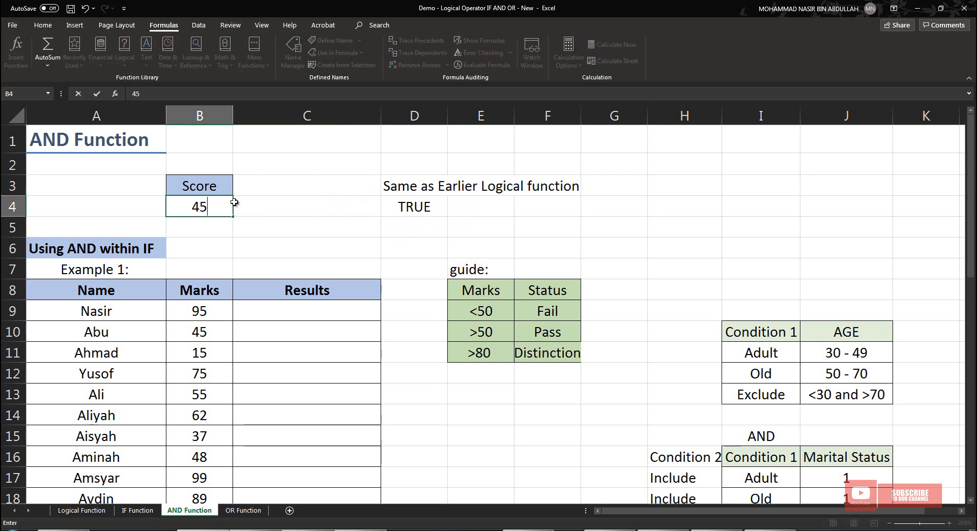
pyautogui.press('Return')
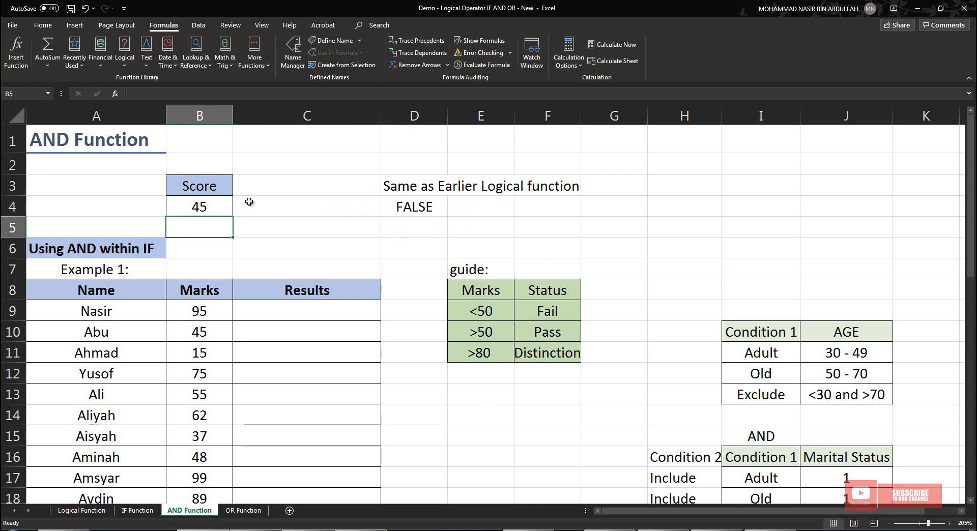
# Check the conditions of the AND formula in D4 against the new score.
pyautogui.click(412, 210)
pyautogui.press('F2')
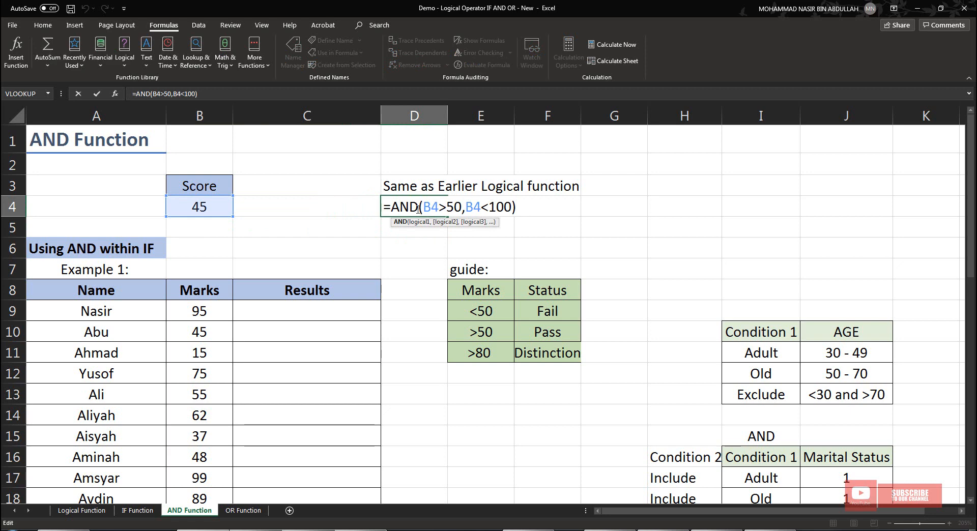
pyautogui.press('Return')
# Review the nested IF formulas on the IF Function sheet and return to Example 1 on the AND Function sheet.
pyautogui.scroll(-1, 370, 256)
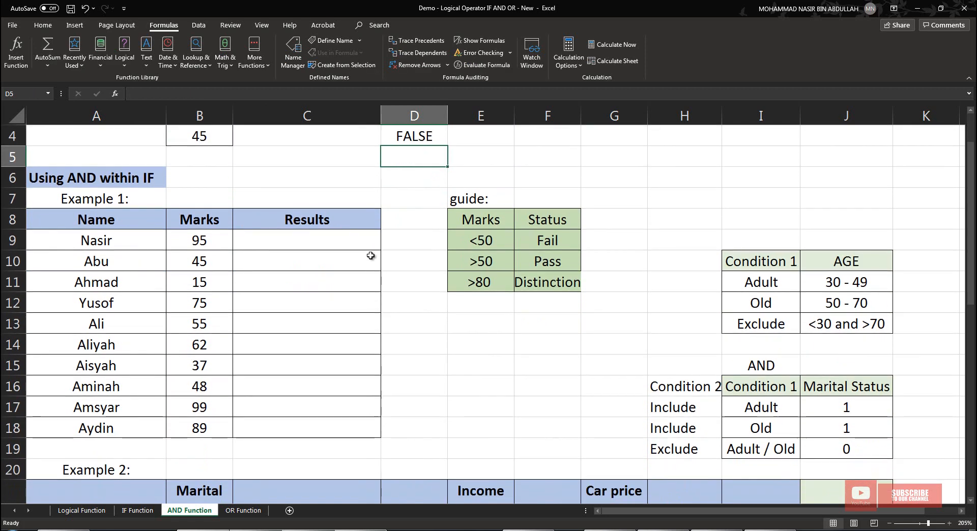
pyautogui.click(361, 530)
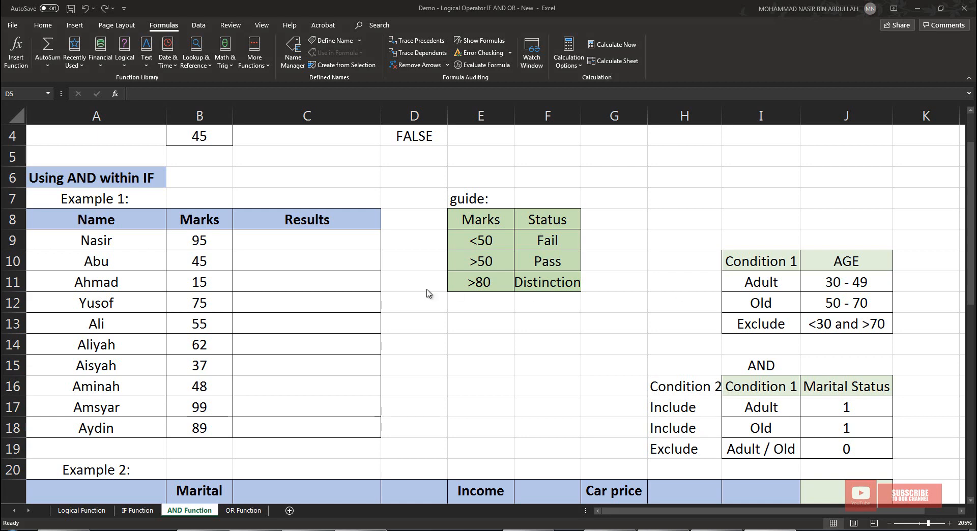
pyautogui.click(144, 513)
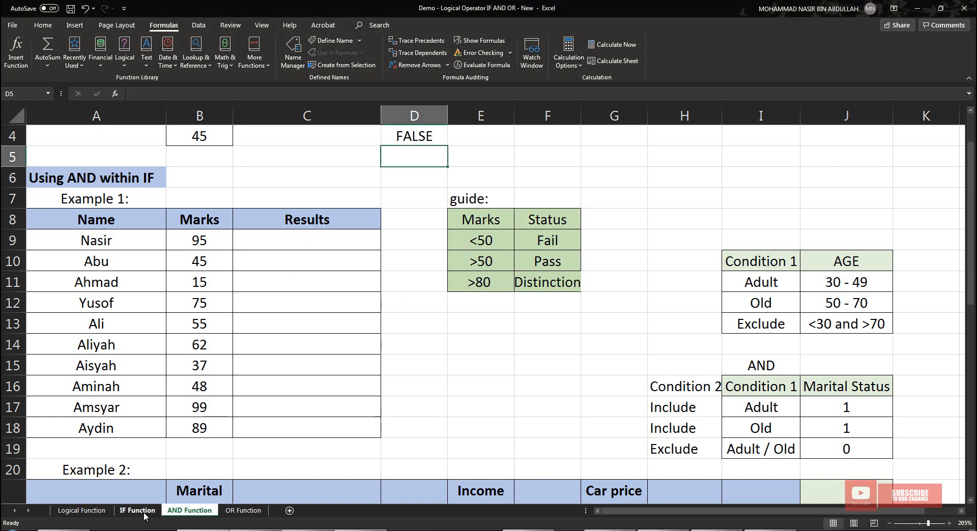
pyautogui.click(144, 513)
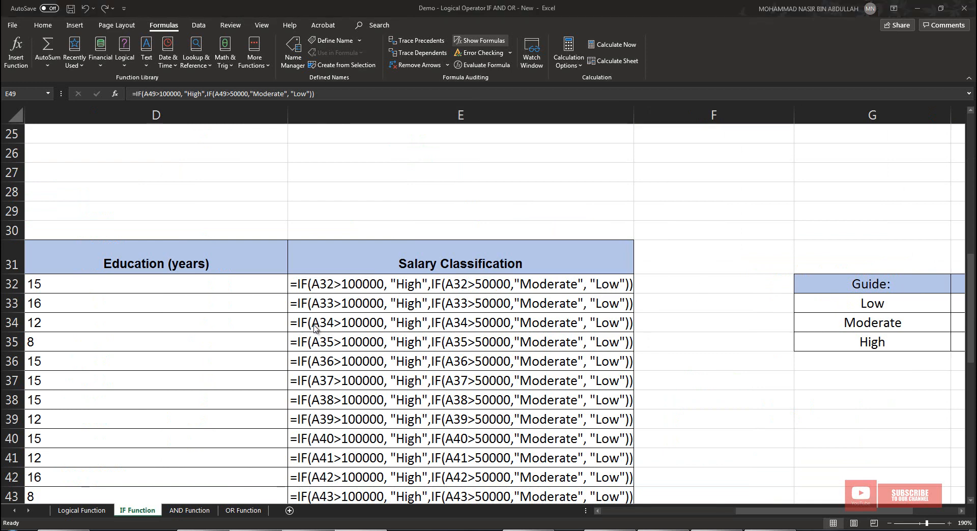
pyautogui.click(202, 511)
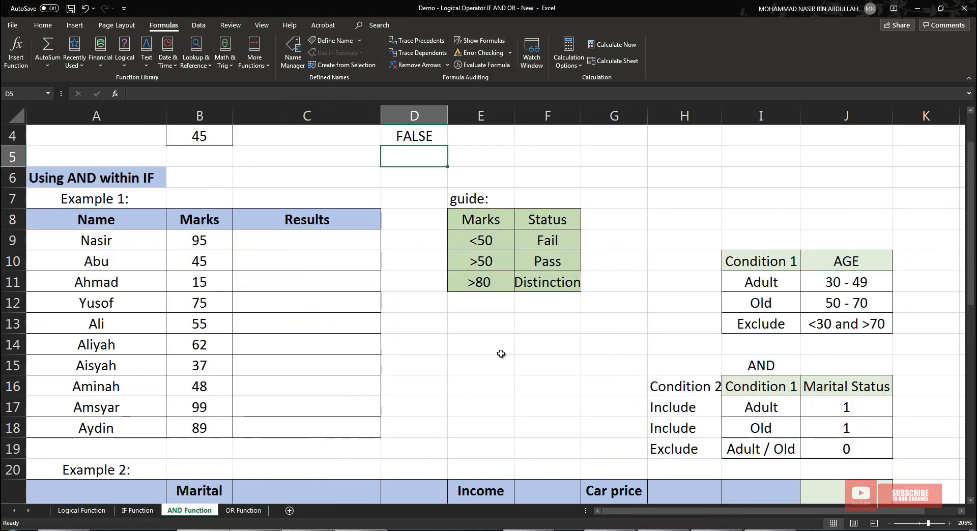
# Start an IF formula in C9 of the Results column with a nested AND function that refers to mark B9.
pyautogui.click(311, 243)
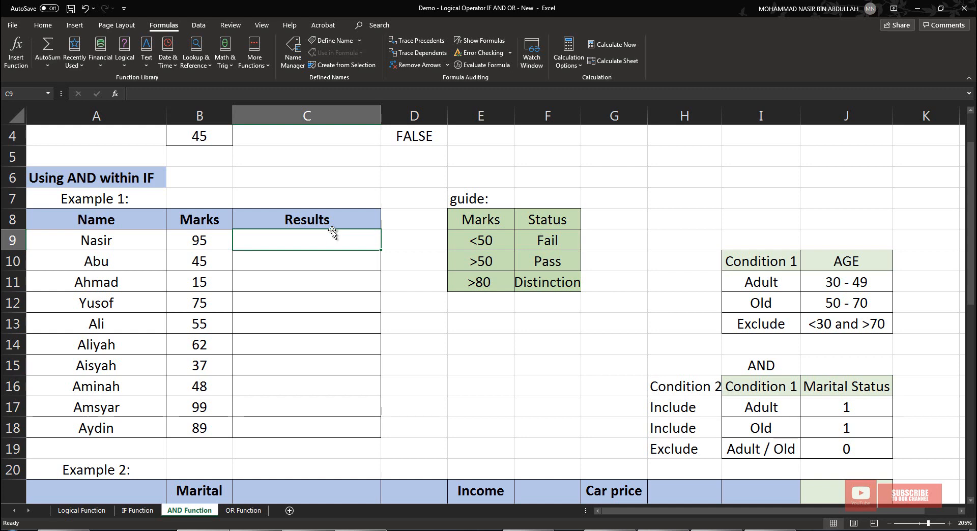
pyautogui.write('=if(')
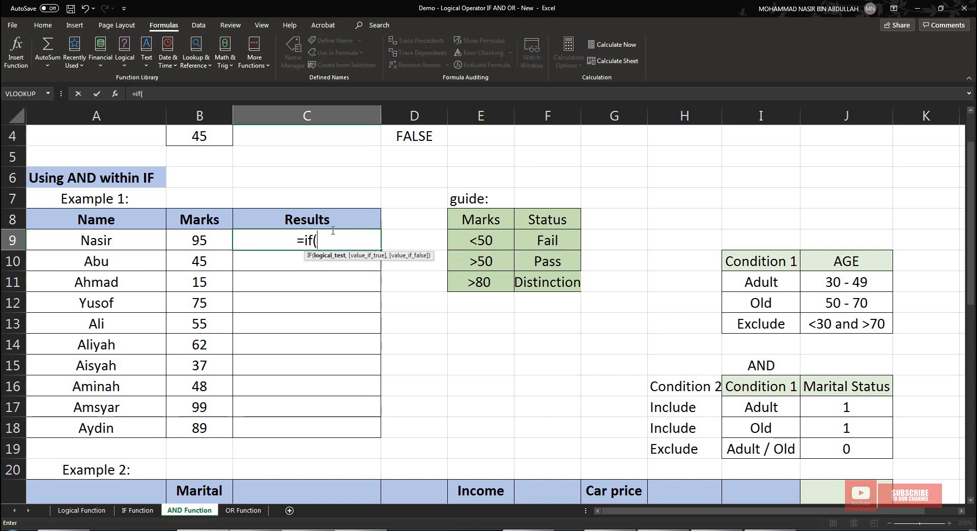
pyautogui.write('AND')
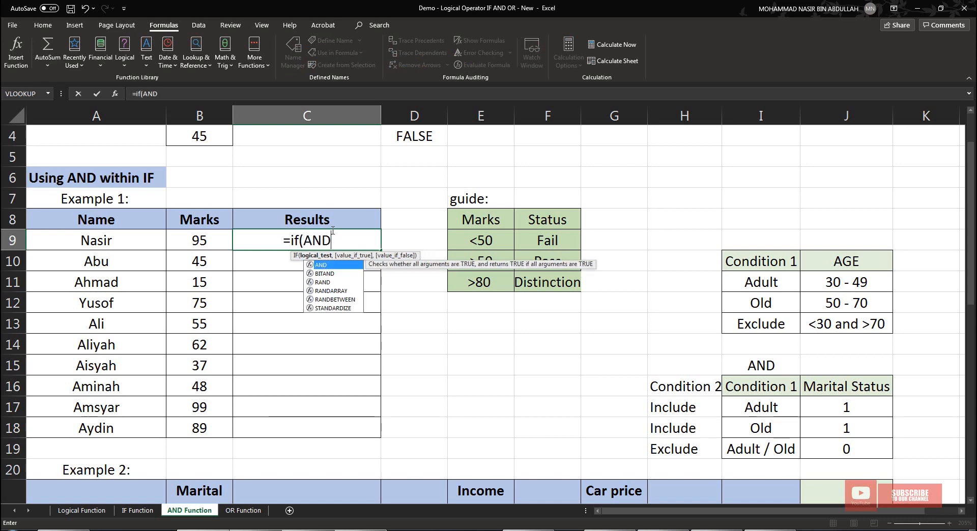
pyautogui.click(193, 240)
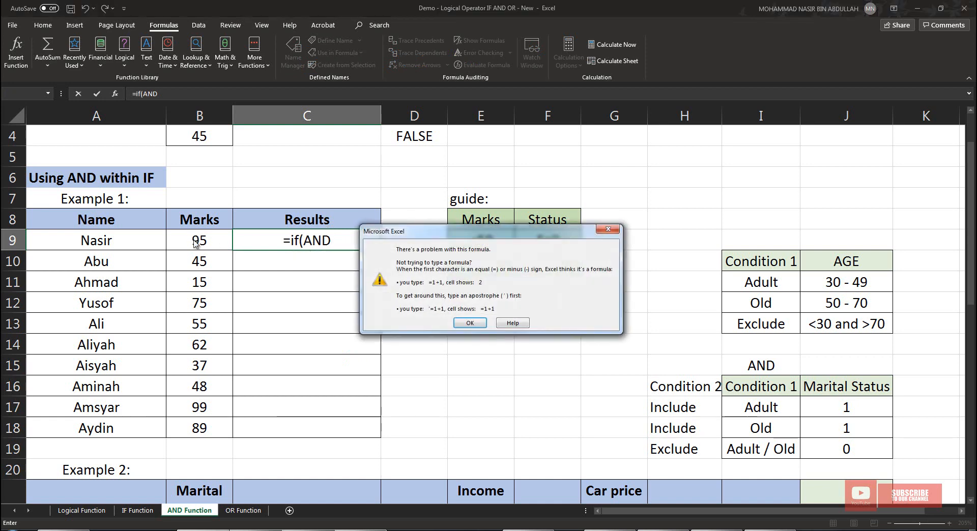
pyautogui.click(468, 322)
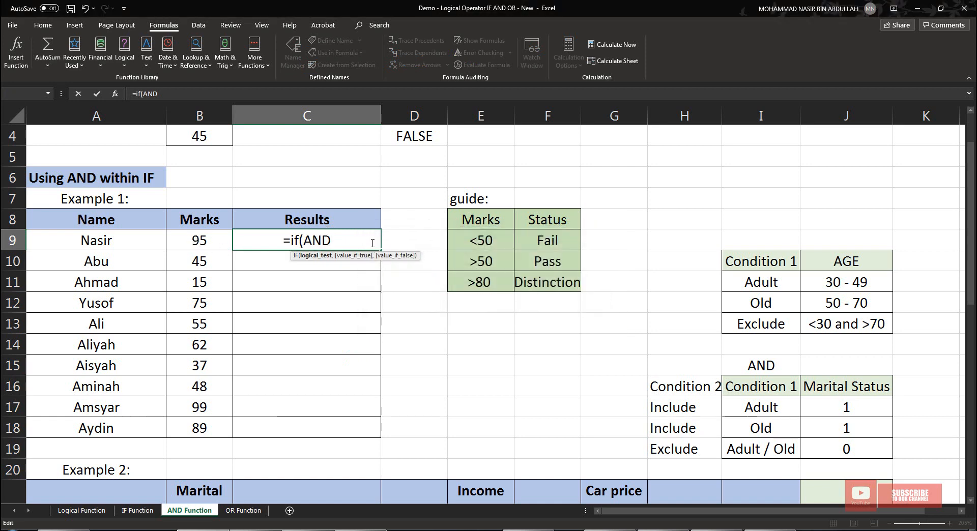
pyautogui.write('(')
pyautogui.click(215, 246)
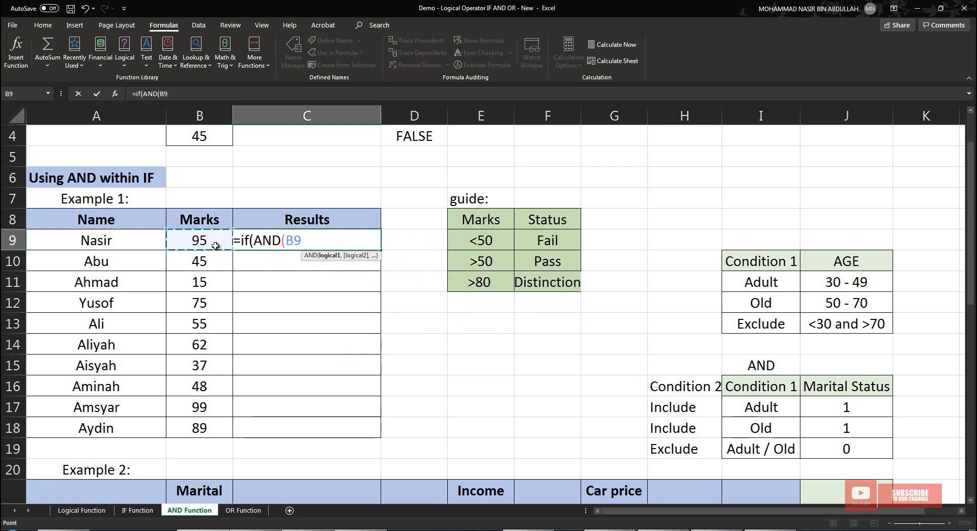
# Complete the AND test in the C9 formula with the conditions B9>0 and B9<50, and close its bracket.
pyautogui.write('>')
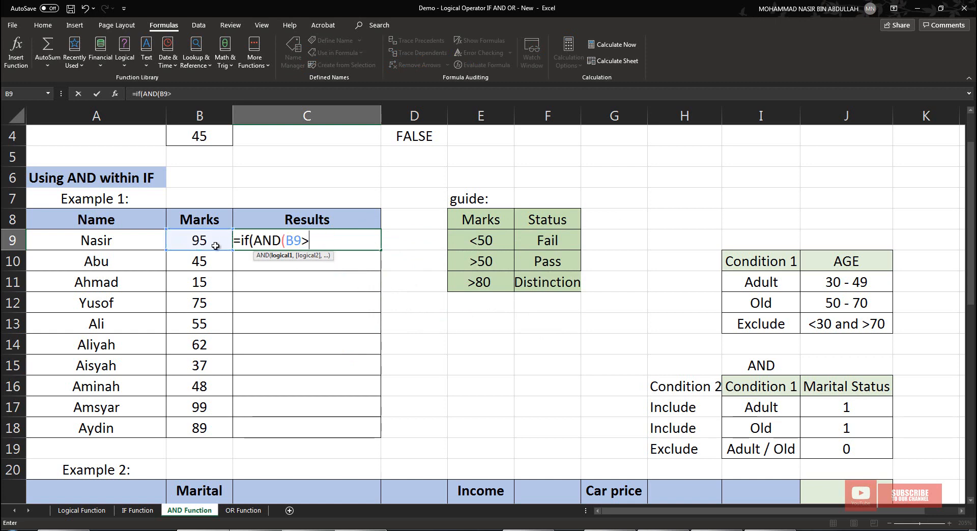
pyautogui.write('0, B(')
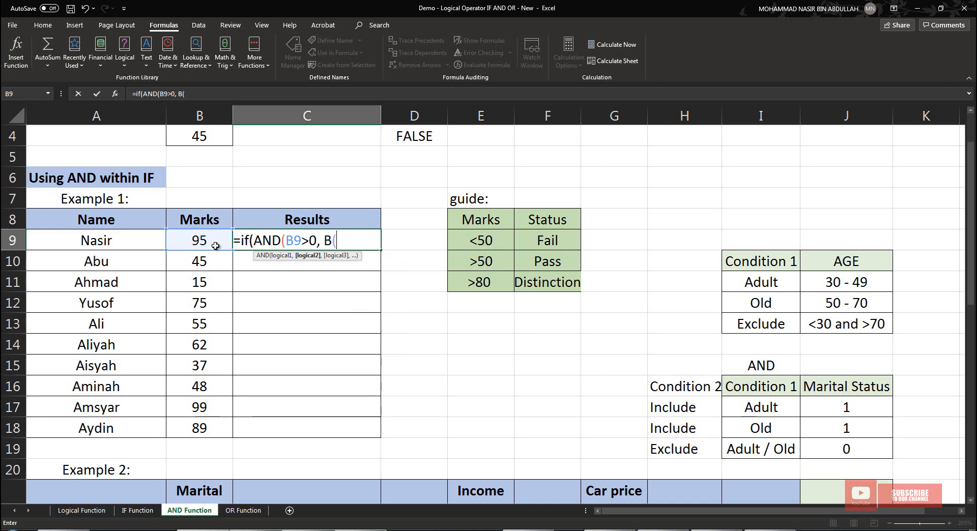
pyautogui.press('BackSpace')
pyautogui.write('90')
pyautogui.press('BackSpace')
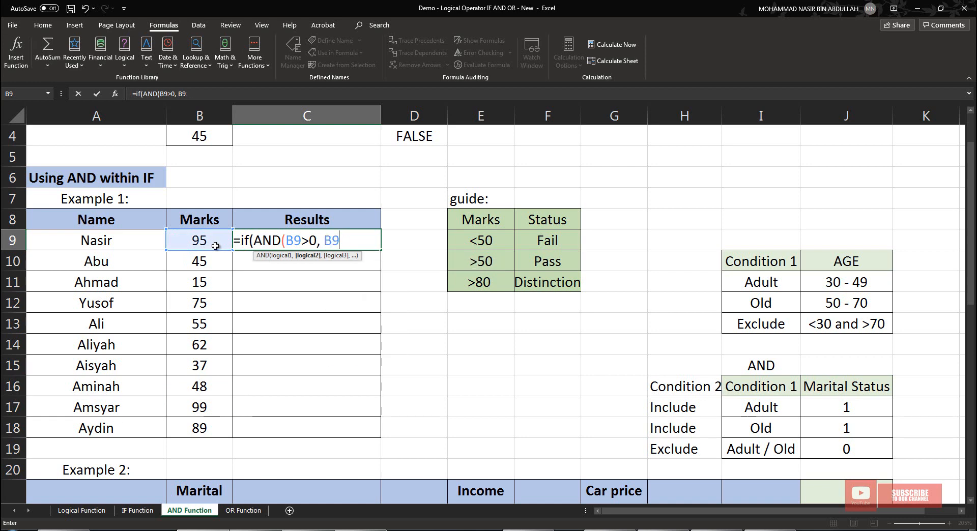
pyautogui.write('<50), ')
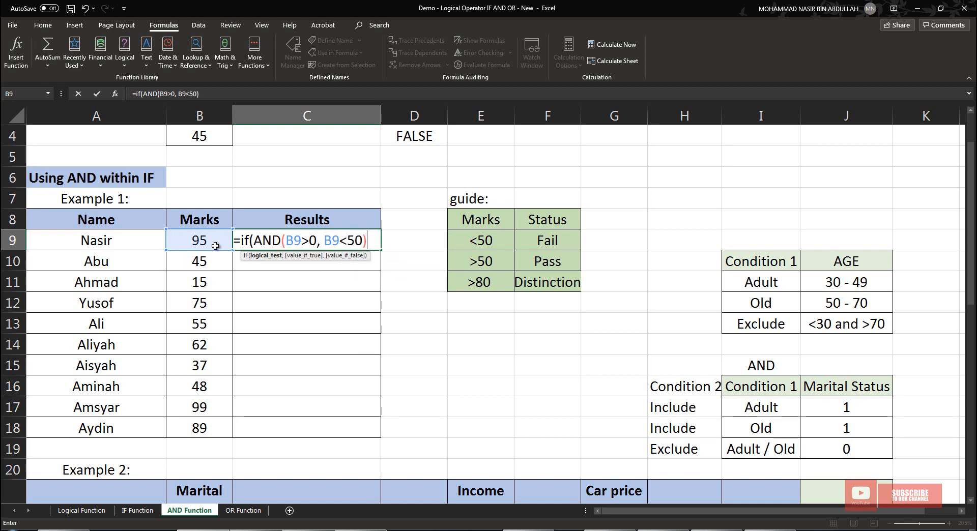
# Continue the C9 formula with "Fail" as the value if true, and start a second nested IF with an AND function.
pyautogui.write('"Fail')
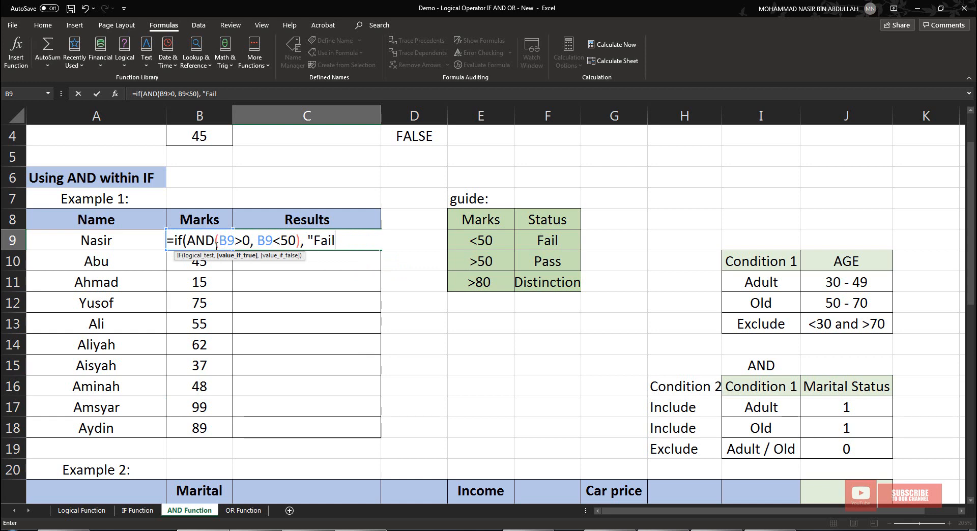
pyautogui.write('", ')
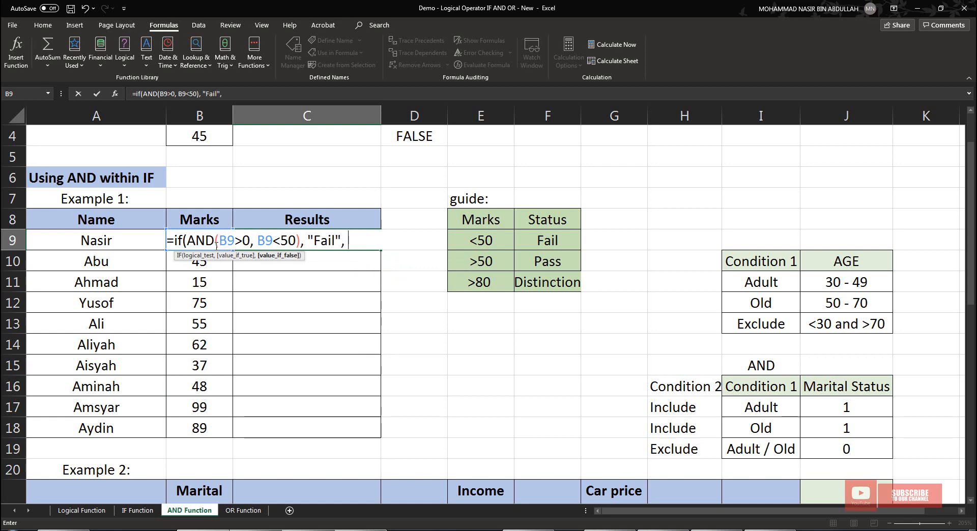
pyautogui.write('IF(')
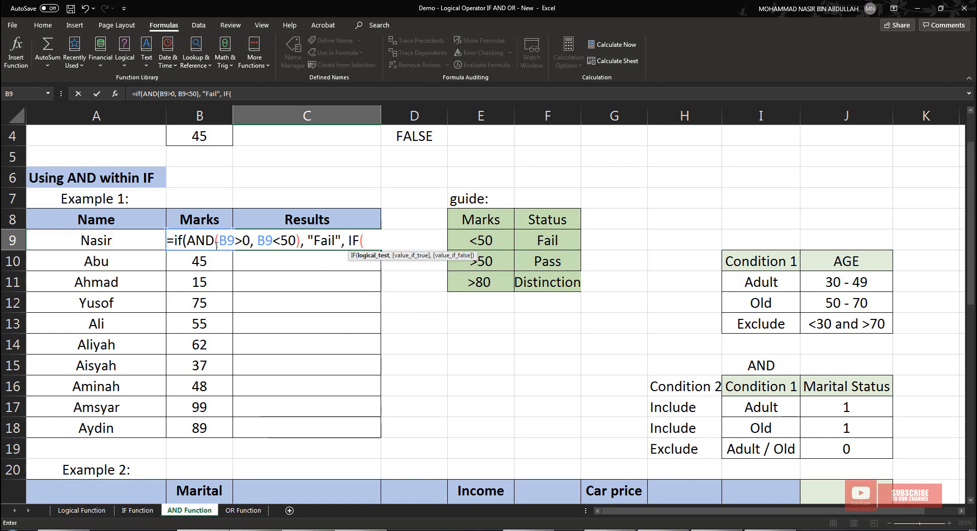
pyautogui.write('AND(')
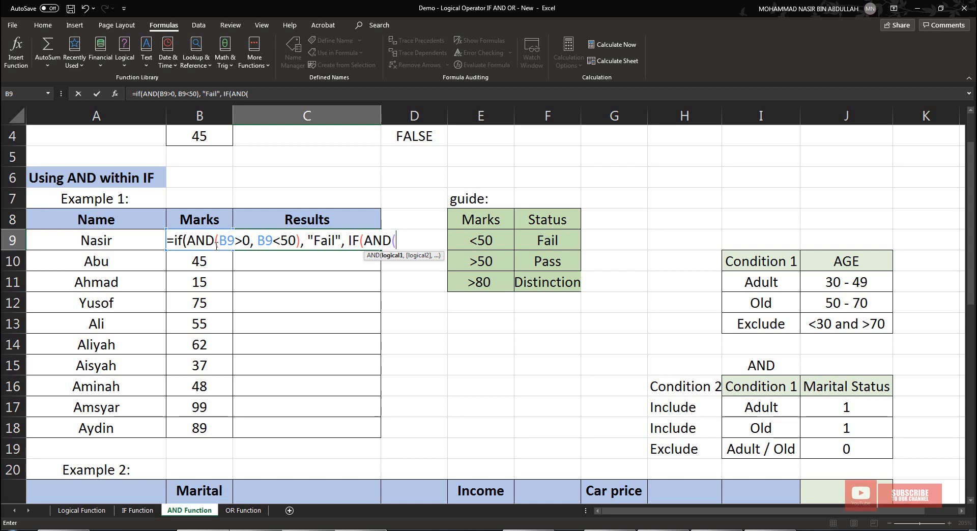
# Complete the second AND test in C9 with B9>50 and B9<80, and return "Pass" when it is true.
pyautogui.write('B9>50, B')
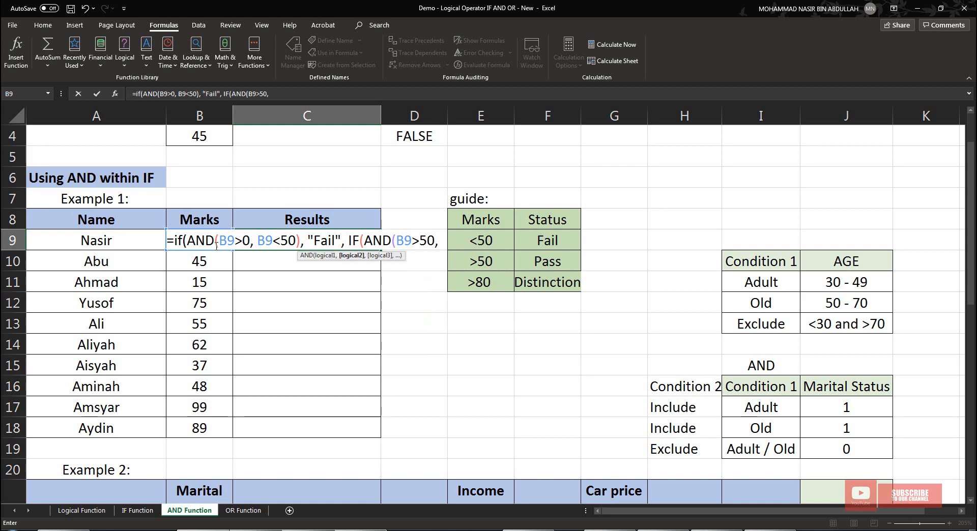
pyautogui.write('9<')
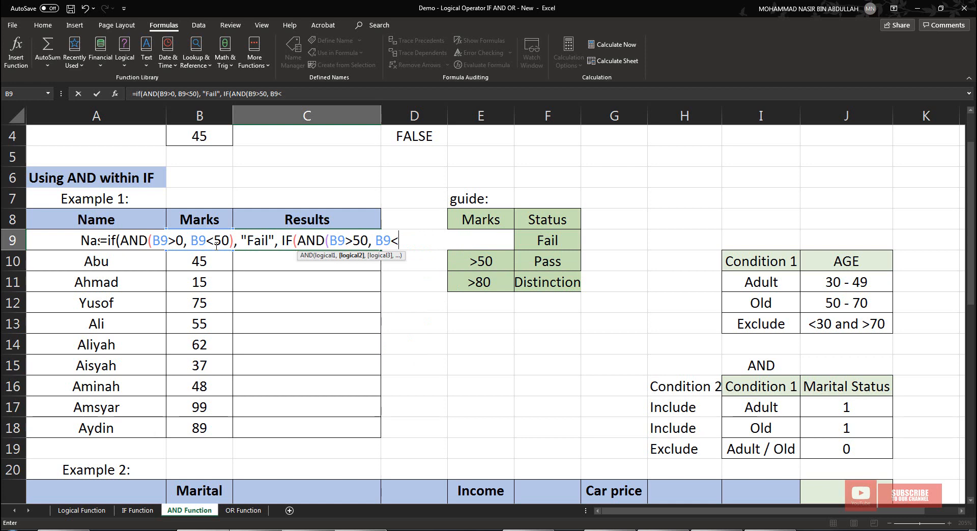
pyautogui.write('80)')
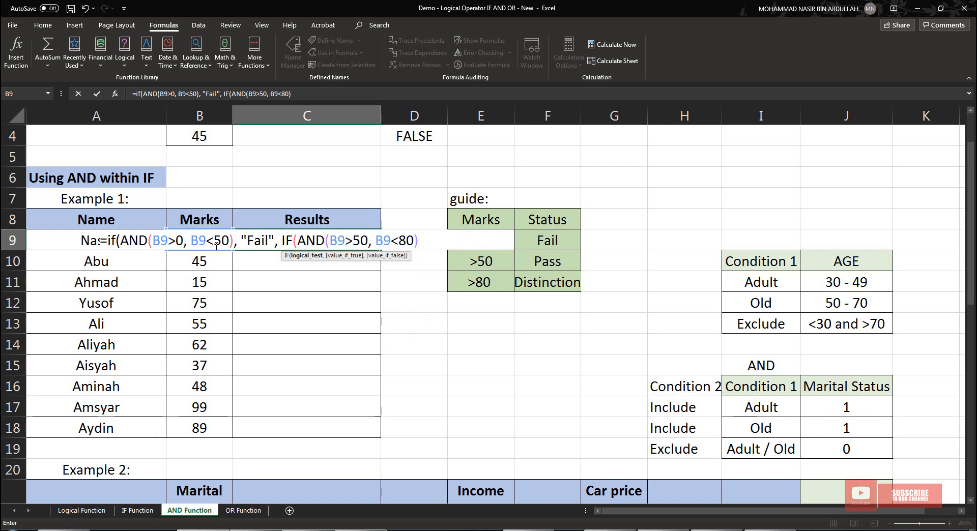
pyautogui.write(', "')
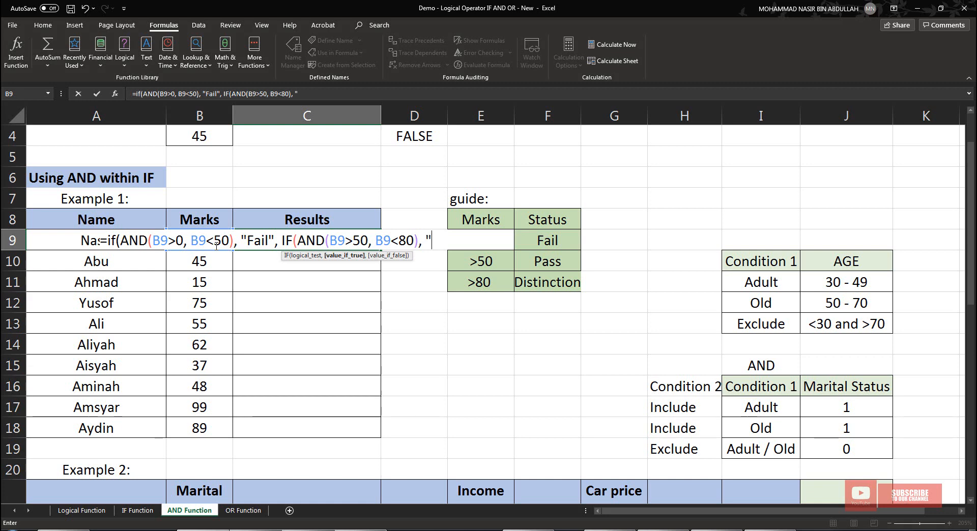
pyautogui.write('Pass",')
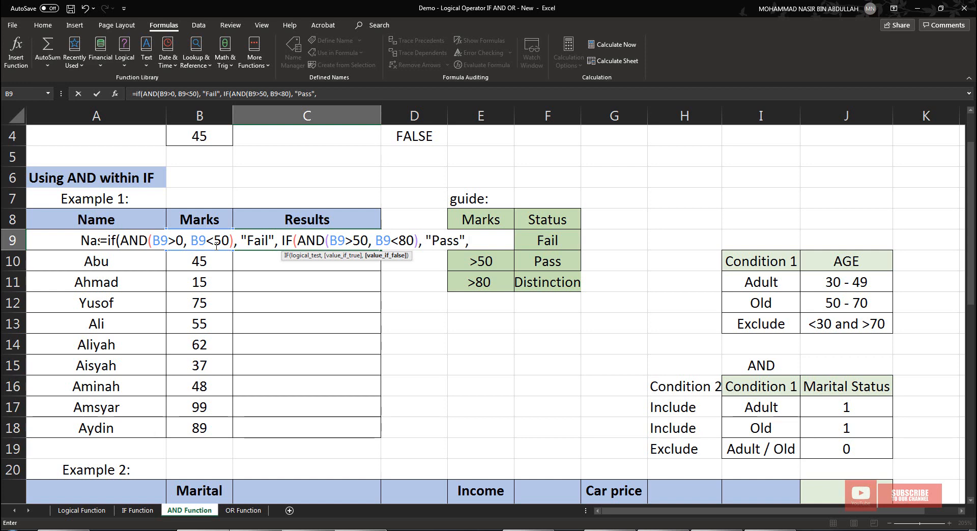
# Add a third nested IF with the AND test B9>80 and B9<100 to the C9 formula, returning "DISTINCTION".
pyautogui.write('IF(A')
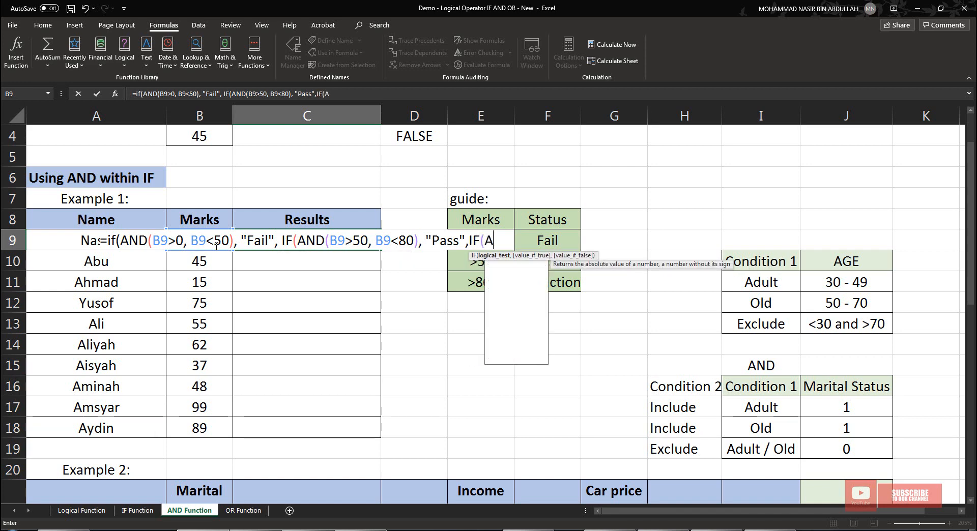
pyautogui.write('ND(')
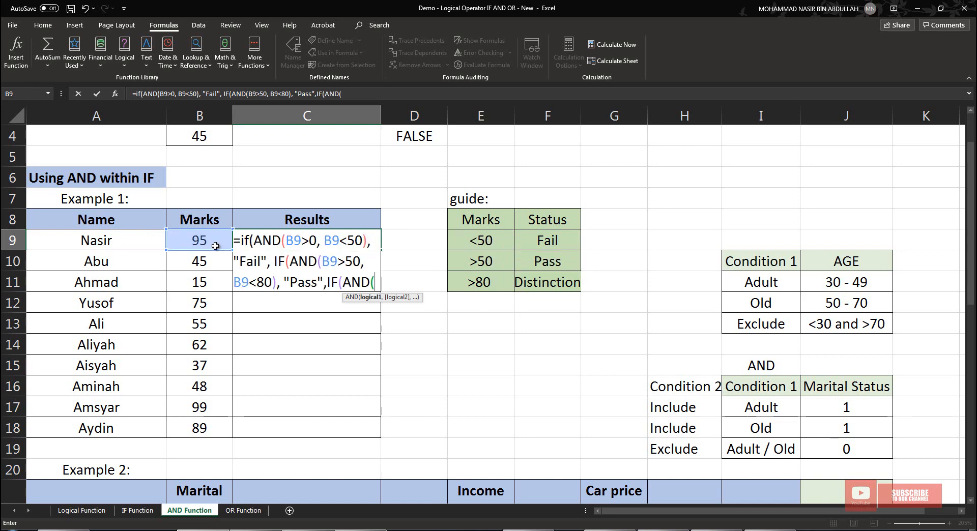
pyautogui.write('B9')
pyautogui.press('BackSpace')
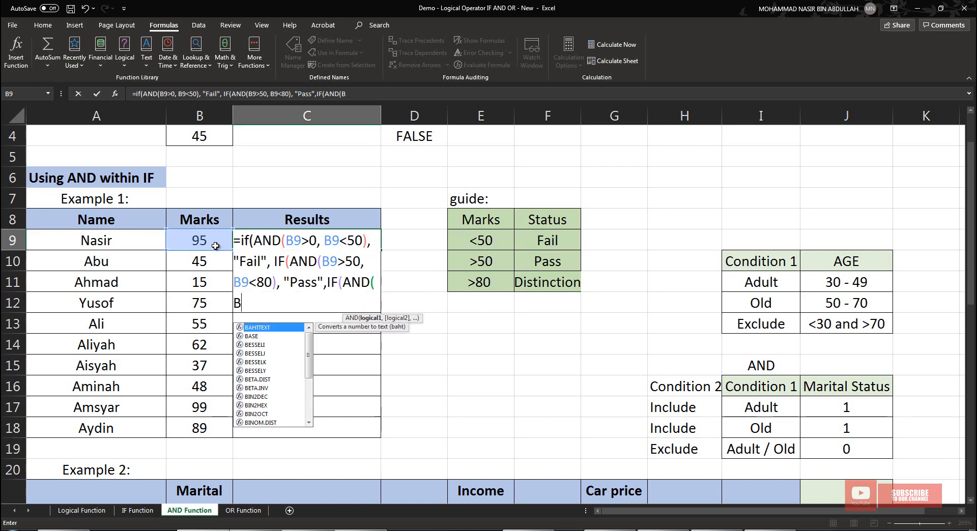
pyautogui.write('9>')
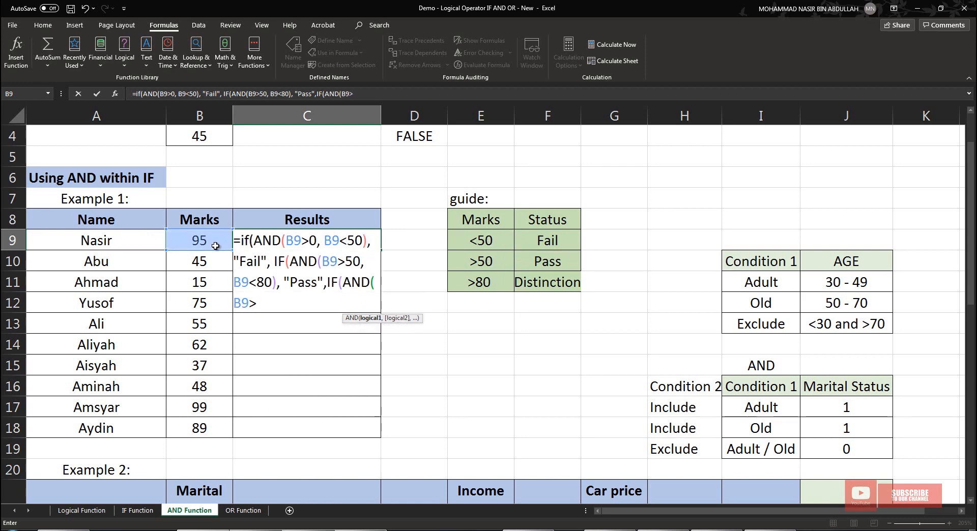
pyautogui.write('80,')
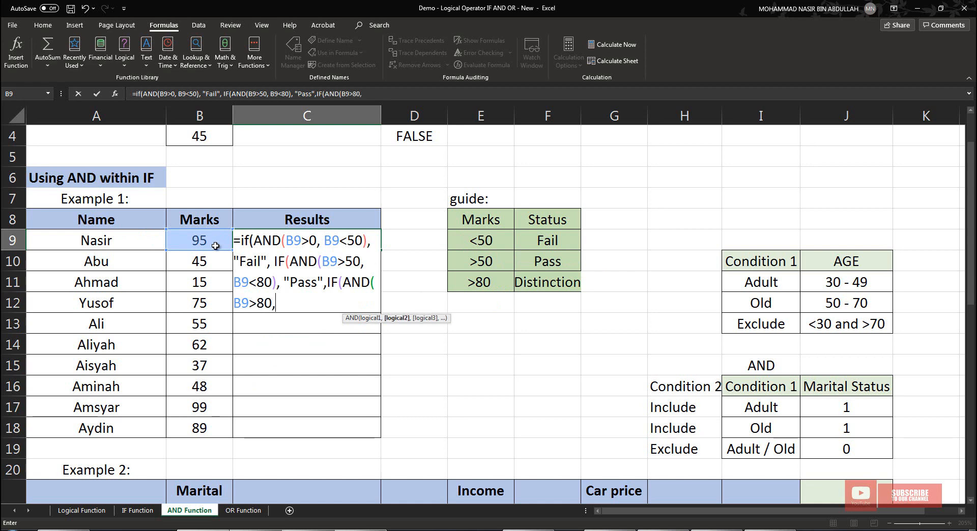
pyautogui.write(' B')
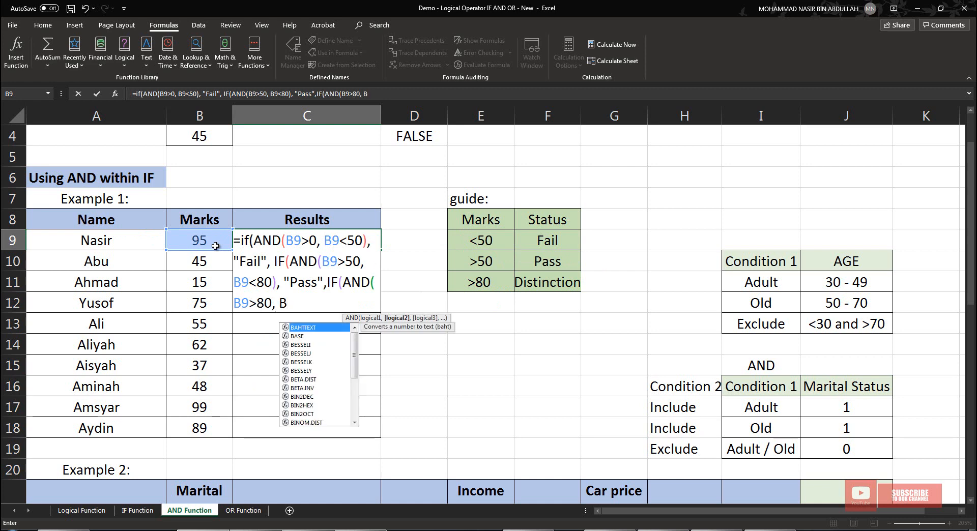
pyautogui.write('9<100')
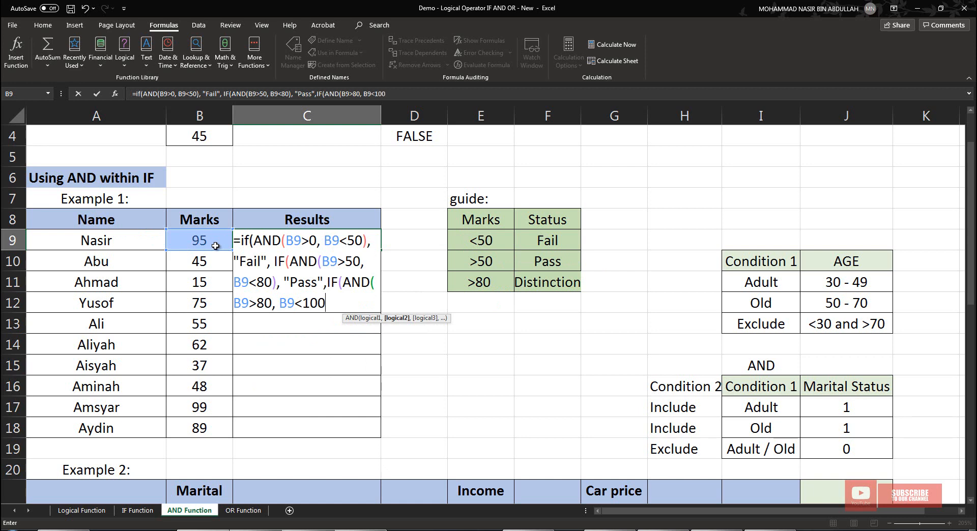
pyautogui.write('), "')
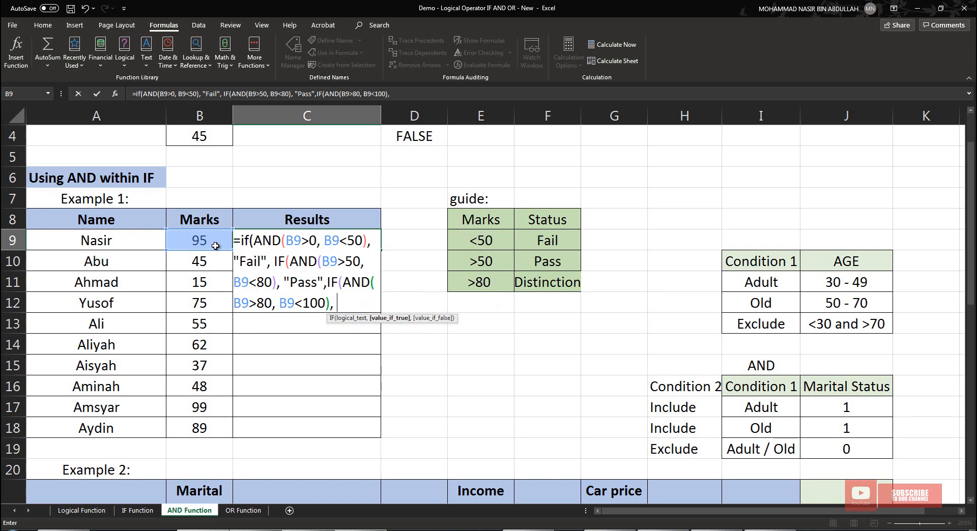
pyautogui.write('DISTINCTION", ')
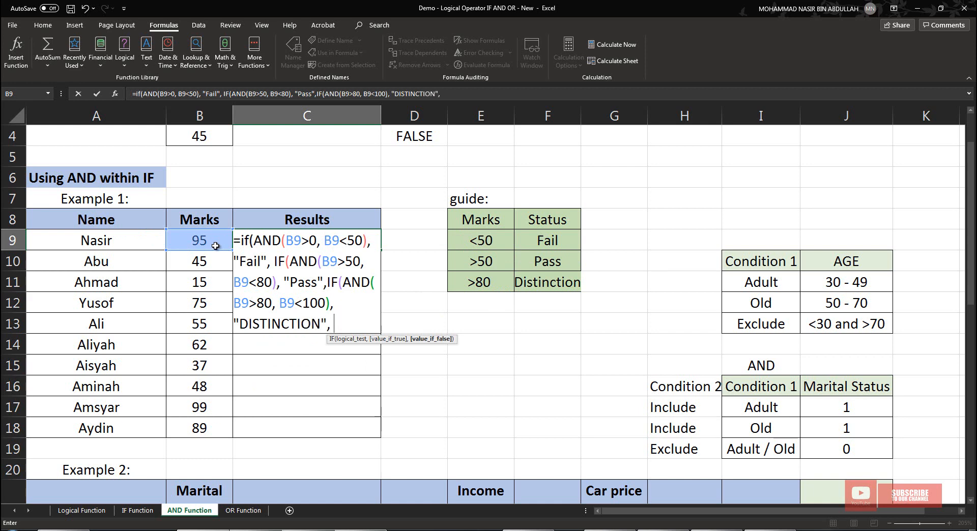
# Finish the C9 formula with "Invalid" as the last value and three closing brackets, and fill it down to C18.
pyautogui.write('"Invalid')
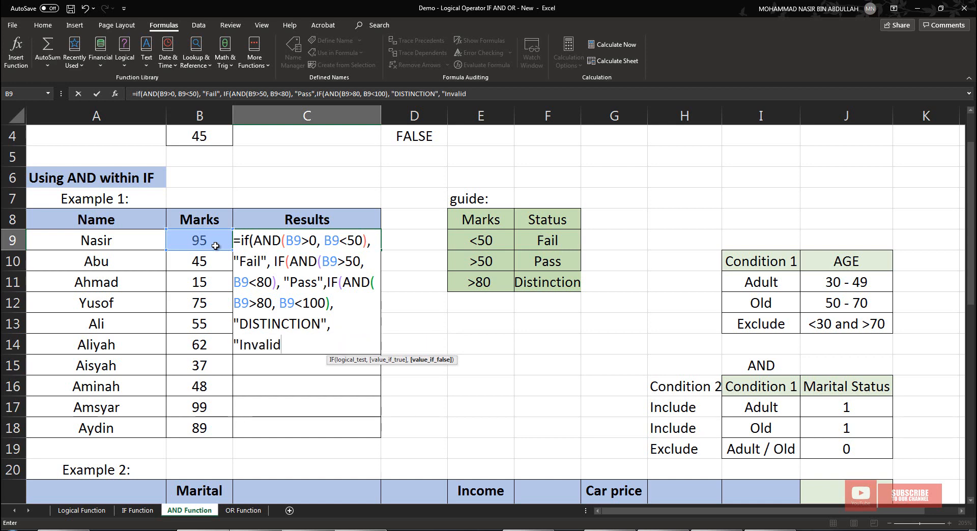
pyautogui.write('")')
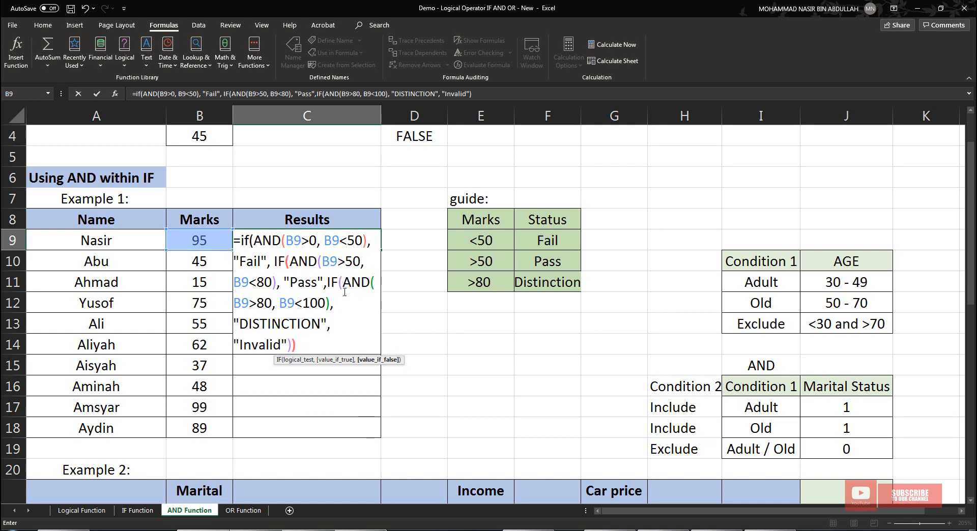
pyautogui.write(')')
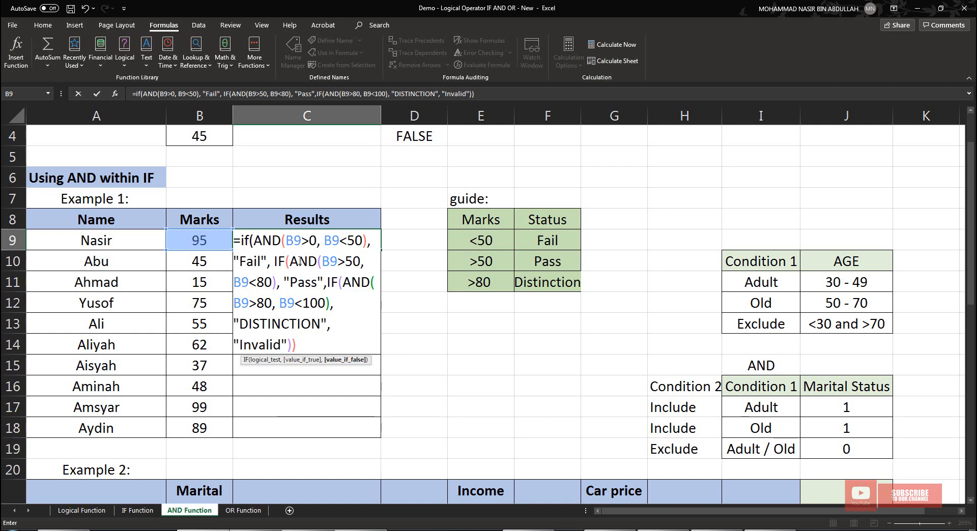
pyautogui.write(')')
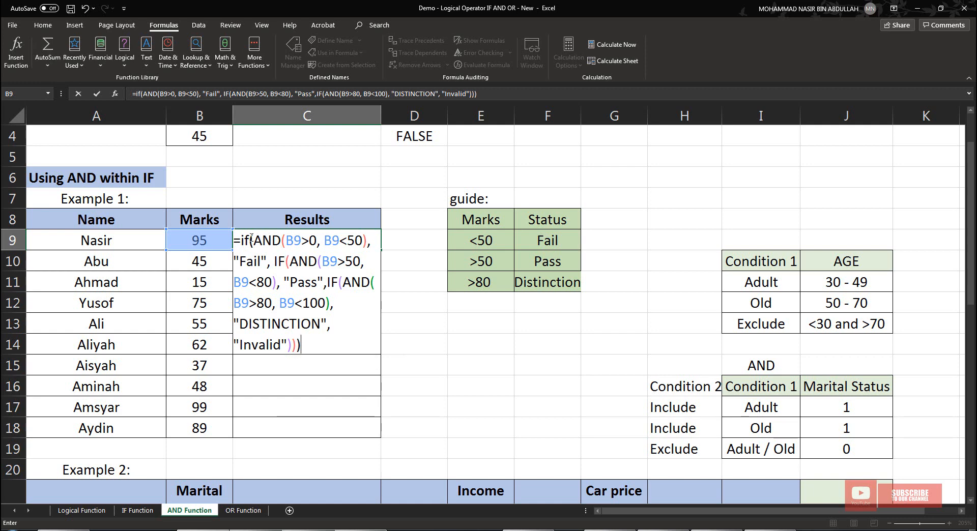
pyautogui.press('Return')
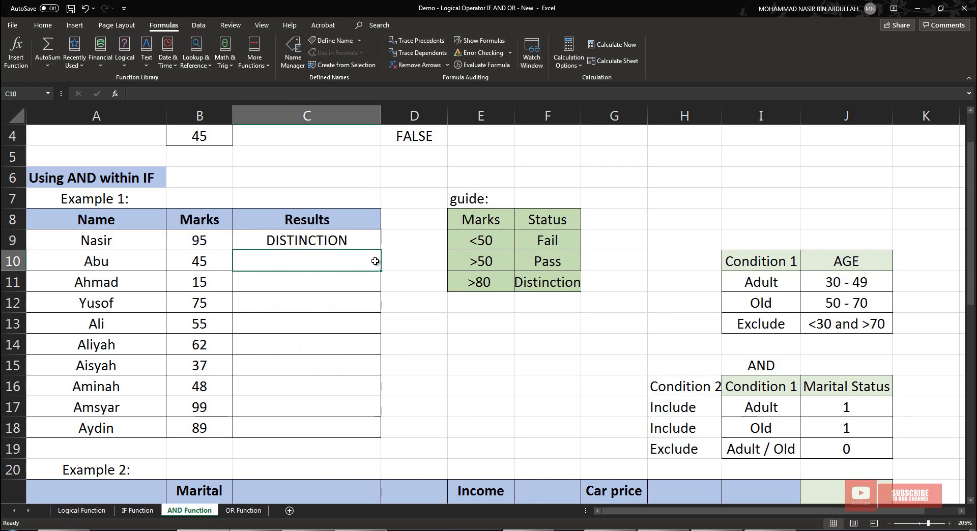
pyautogui.click(368, 246)
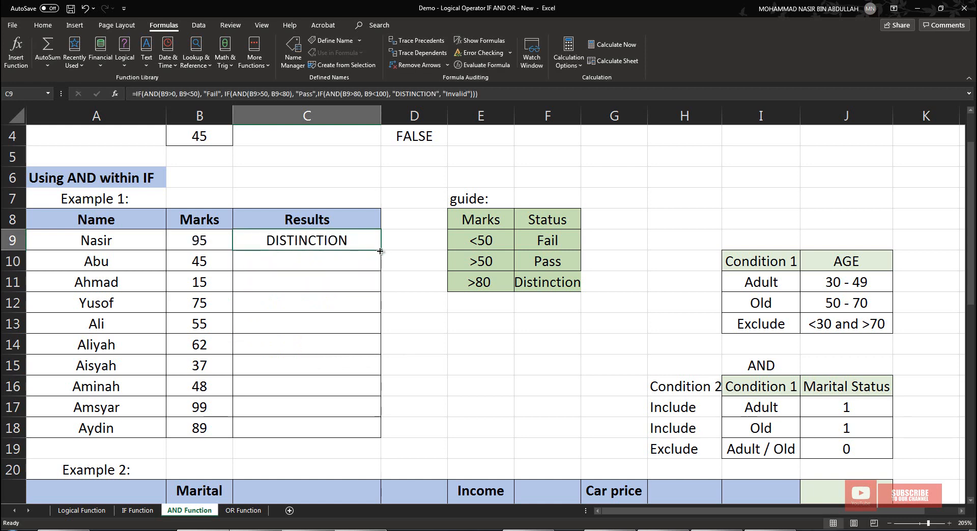
pyautogui.moveTo(380, 251); pyautogui.dragTo(361, 440)
# Turn off the formula display on the IF Function sheet and go to the marks table of Example 2.
pyautogui.click(137, 510)
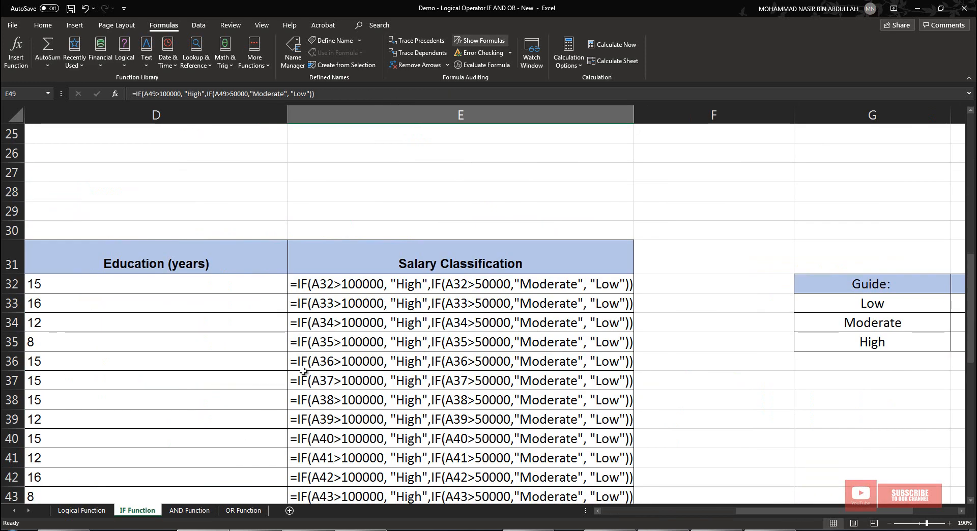
pyautogui.click(479, 40)
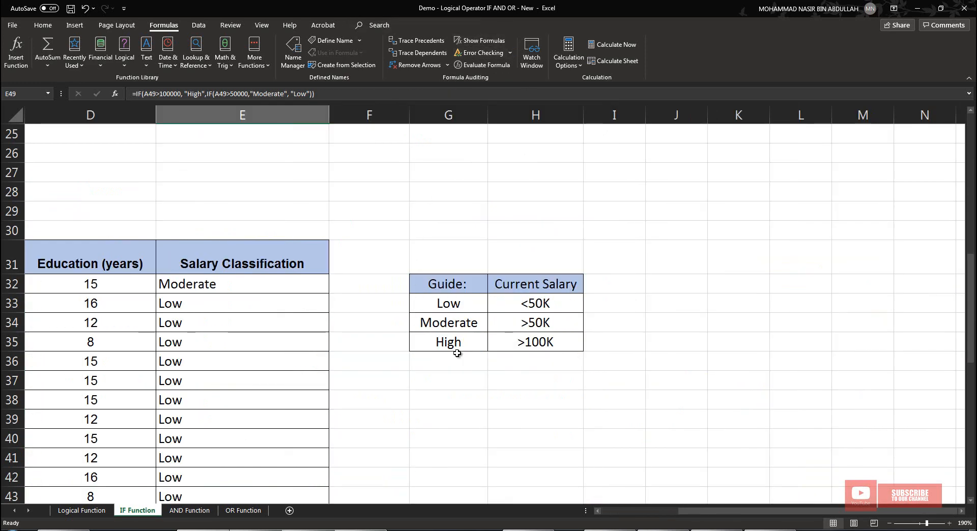
pyautogui.scroll(-3, 260, 290)
pyautogui.scroll(10, 289, 289)
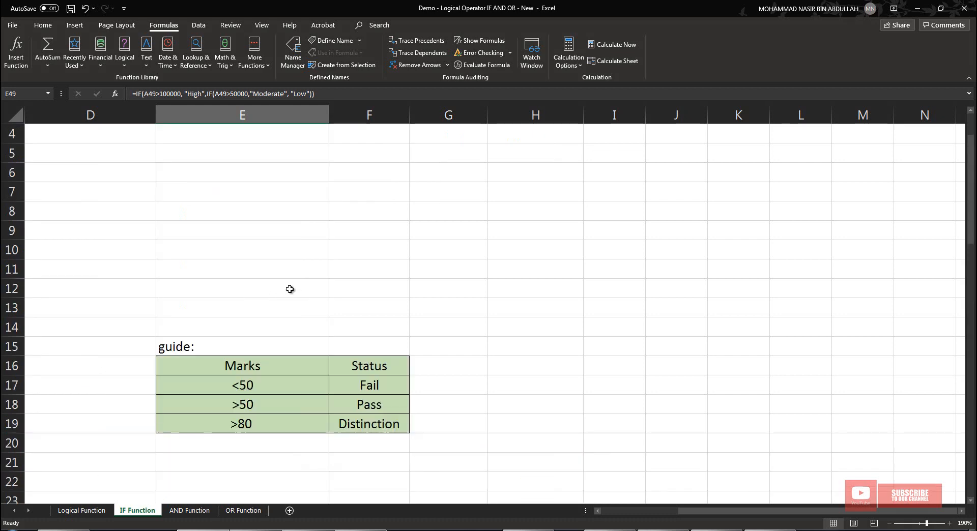
pyautogui.scroll(1, 289, 289)
pyautogui.moveTo(716, 509); pyautogui.dragTo(529, 509)
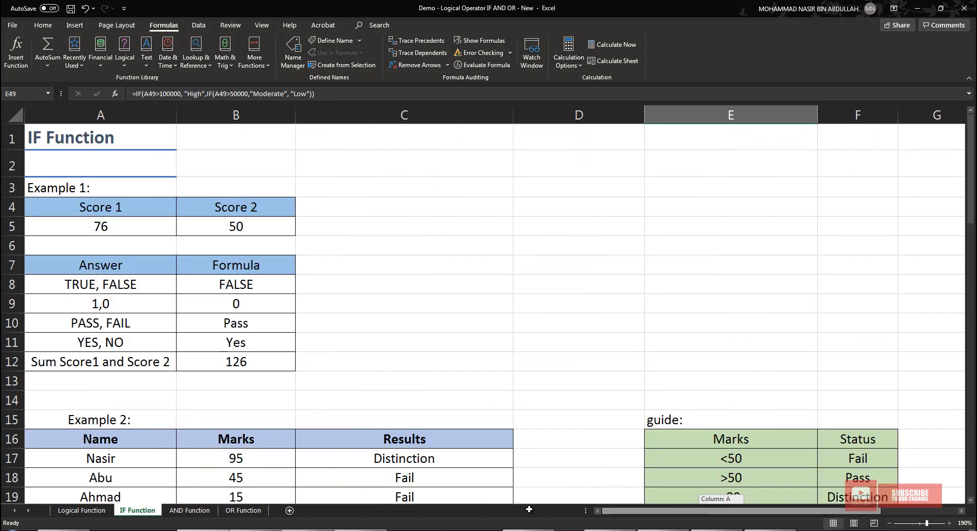
pyautogui.scroll(-4, 425, 217)
pyautogui.scroll(-1, 423, 242)
# Copy the Example 2 results C17:C26 and paste them as values starting at D9 on the AND Function sheet.
pyautogui.moveTo(422, 211); pyautogui.dragTo(432, 248)
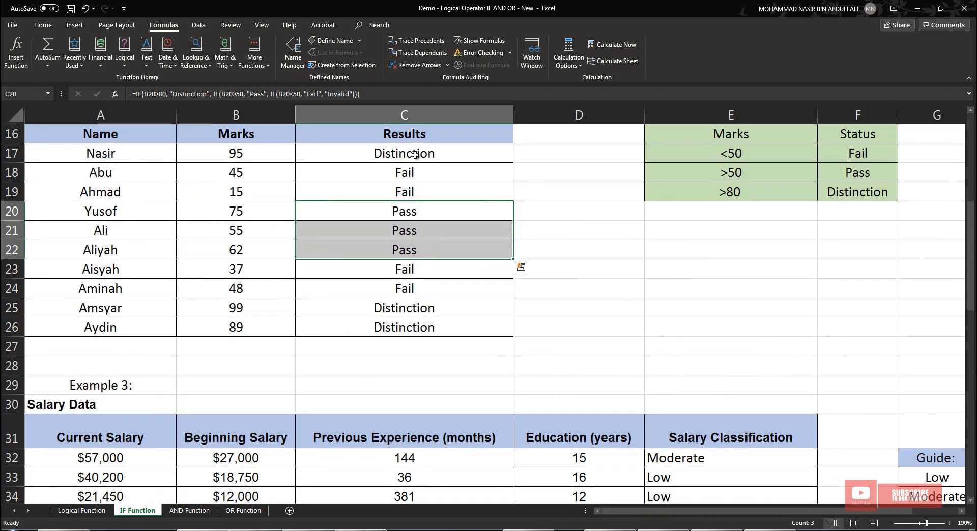
pyautogui.moveTo(414, 155); pyautogui.dragTo(403, 330)
pyautogui.rightClick(403, 330)
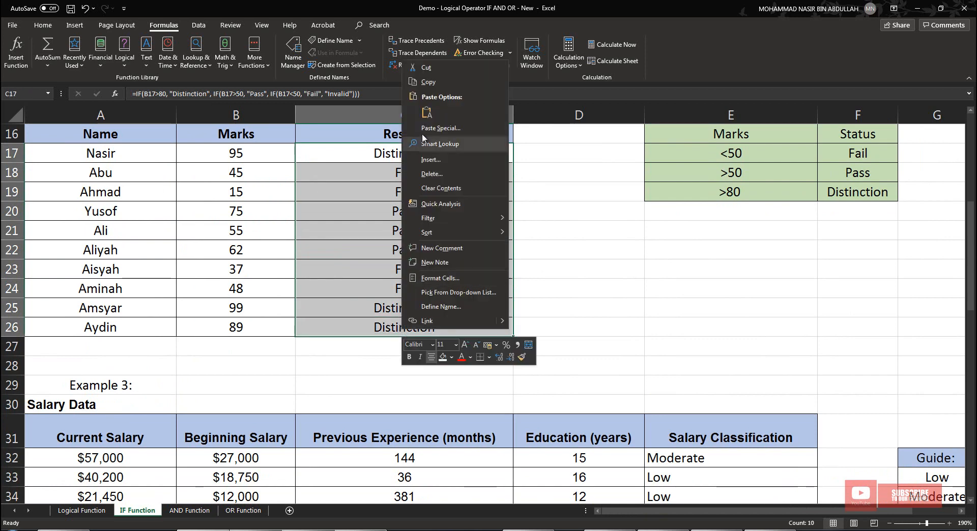
pyautogui.click(427, 81)
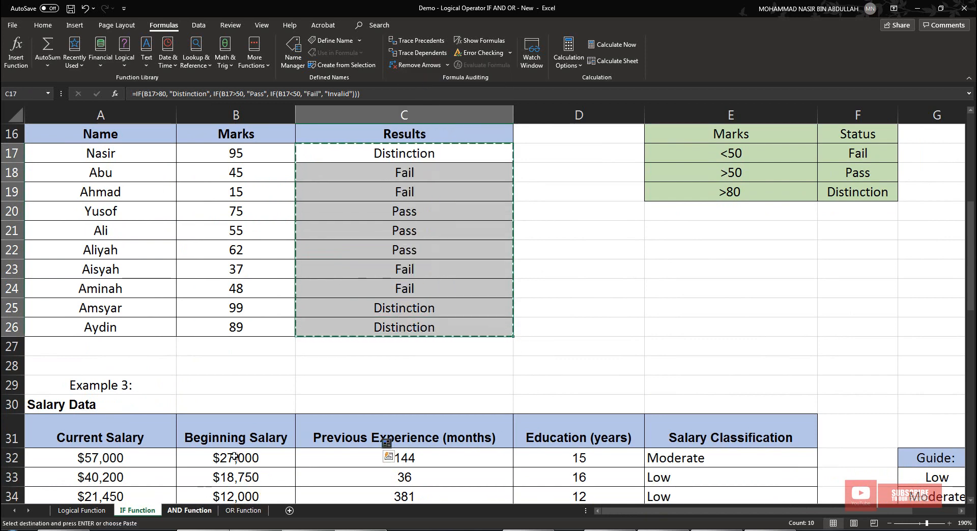
pyautogui.click(190, 511)
pyautogui.click(413, 241)
pyautogui.rightClick(413, 242)
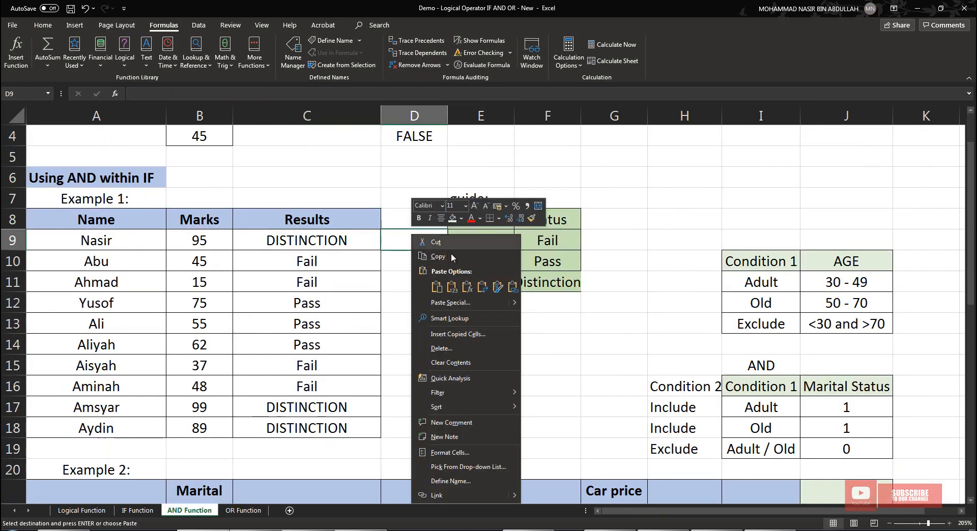
pyautogui.click(437, 287)
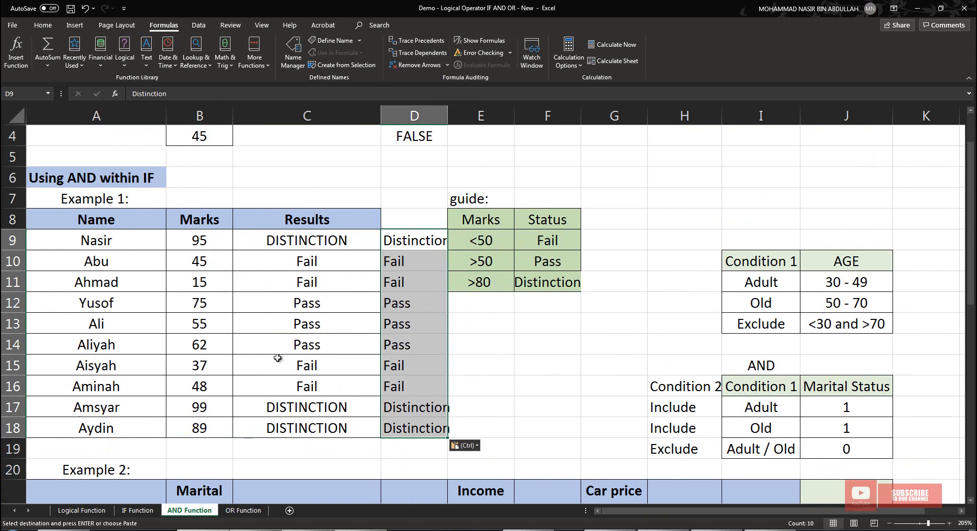
# Check the original Example 2 results on the IF Function sheet and return to the AND Function sheet to compare them.
pyautogui.click(147, 512)
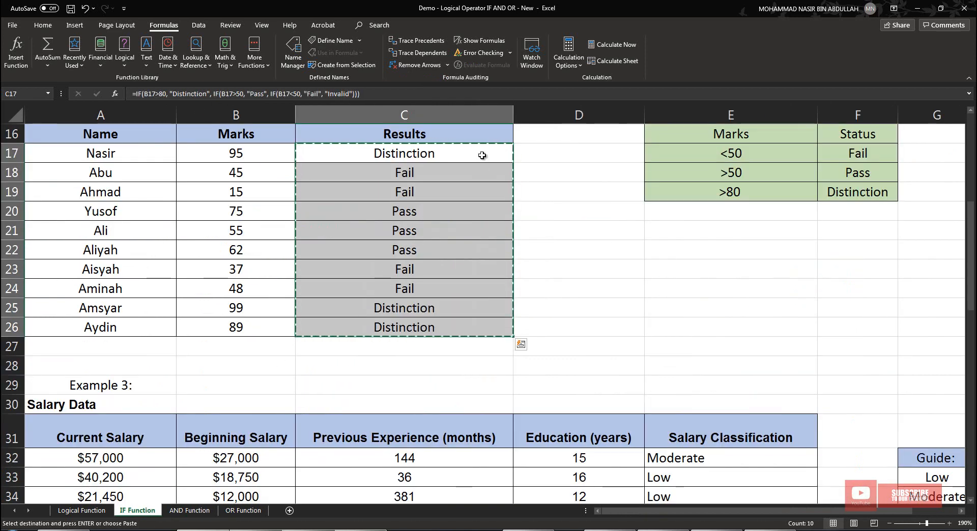
pyautogui.click(204, 515)
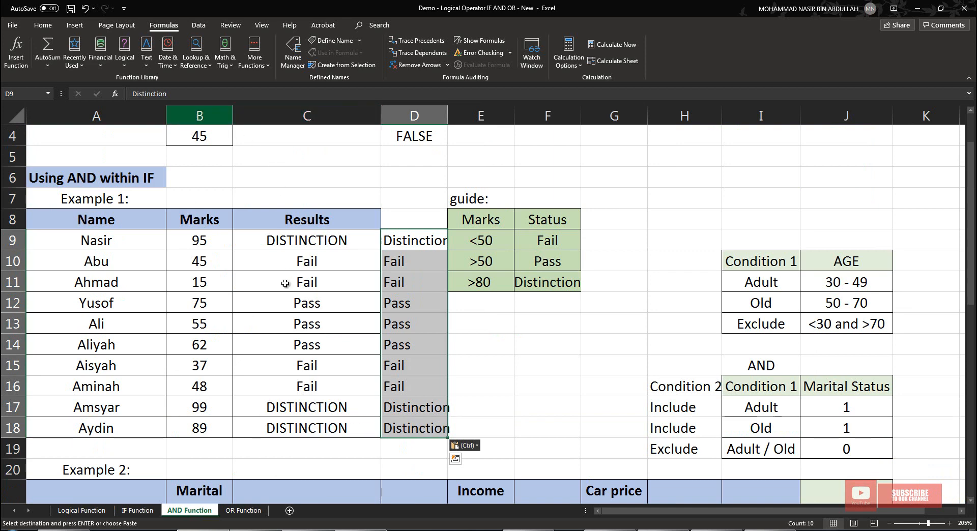
# Examine the AND-based formula in C10 and look over the Example 2 table together with its Condition 1 and Condition 2 guides.
pyautogui.click(265, 254)
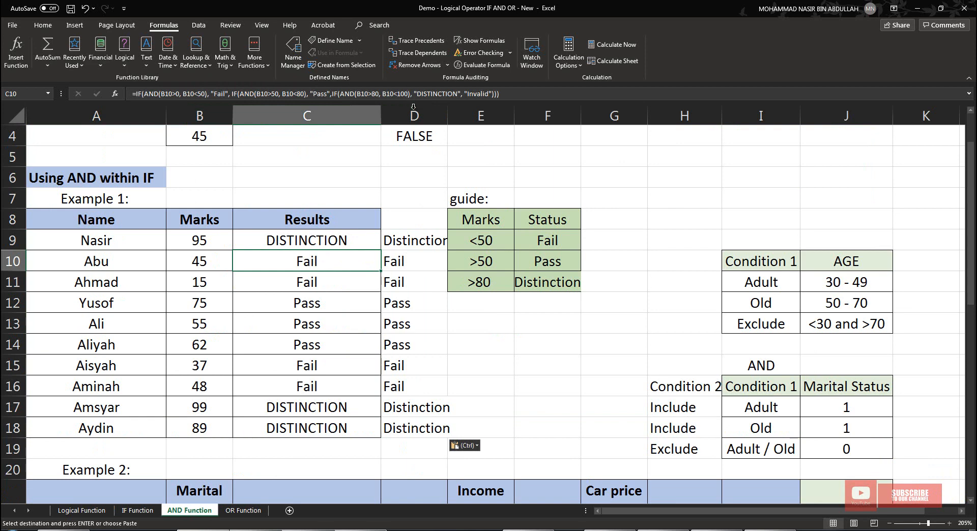
pyautogui.click(672, 299)
pyautogui.scroll(-6, 633, 286)
pyautogui.scroll(3, 630, 285)
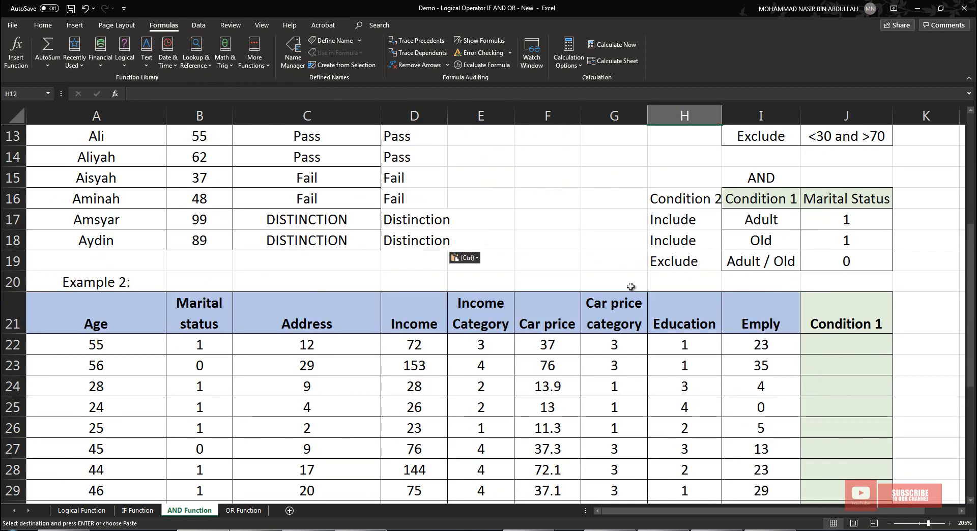
pyautogui.scroll(-1, 613, 290)
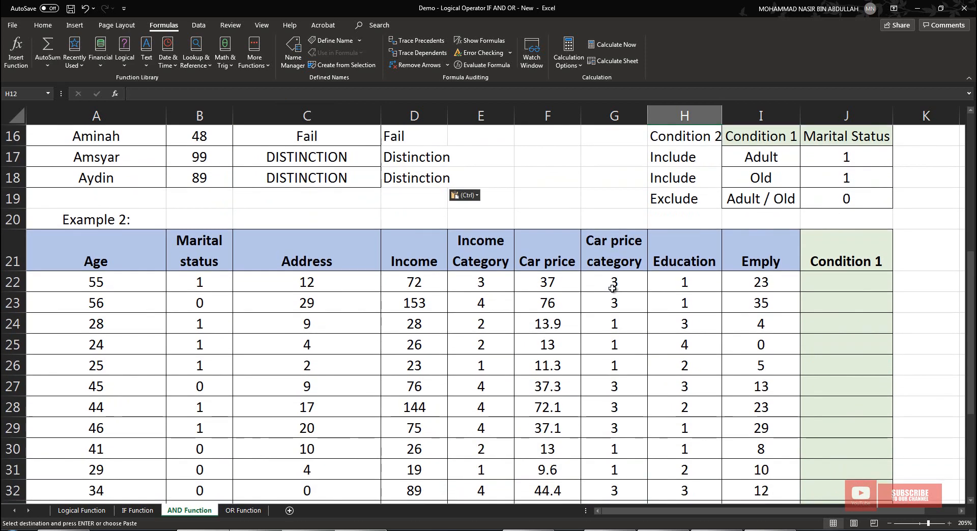
pyautogui.scroll(1, 600, 290)
pyautogui.scroll(4, 405, 333)
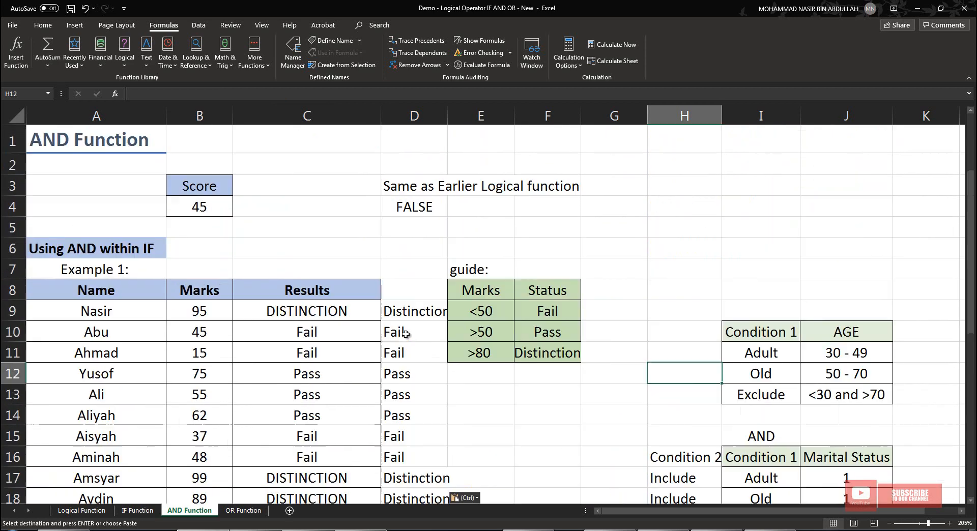
pyautogui.scroll(-5, 407, 328)
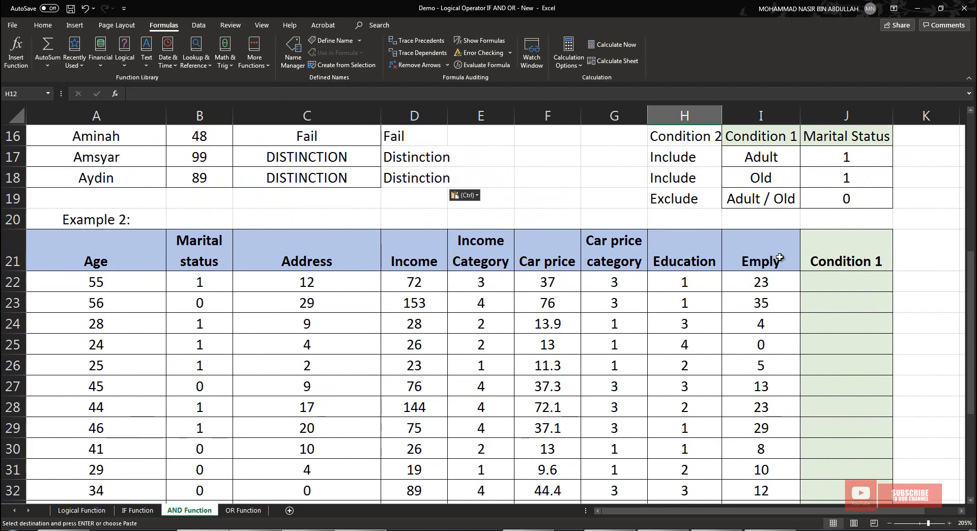
pyautogui.scroll(1, 795, 272)
pyautogui.scroll(2, 796, 275)
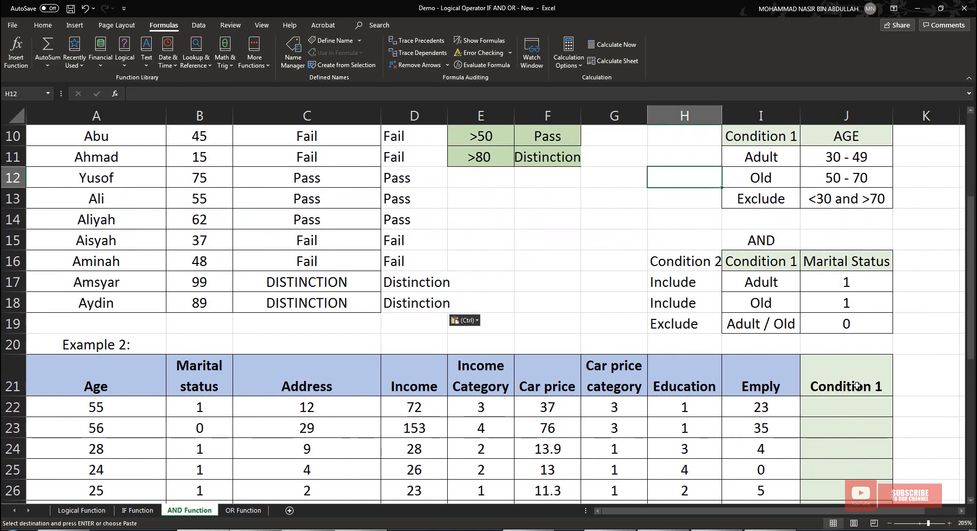
# Clear the contents of the Condition 2 guide in H15:J19 above the Example 2 table.
pyautogui.click(830, 353)
pyautogui.scroll(2, 815, 348)
pyautogui.moveTo(684, 367); pyautogui.dragTo(872, 451)
pyautogui.press('Delete')
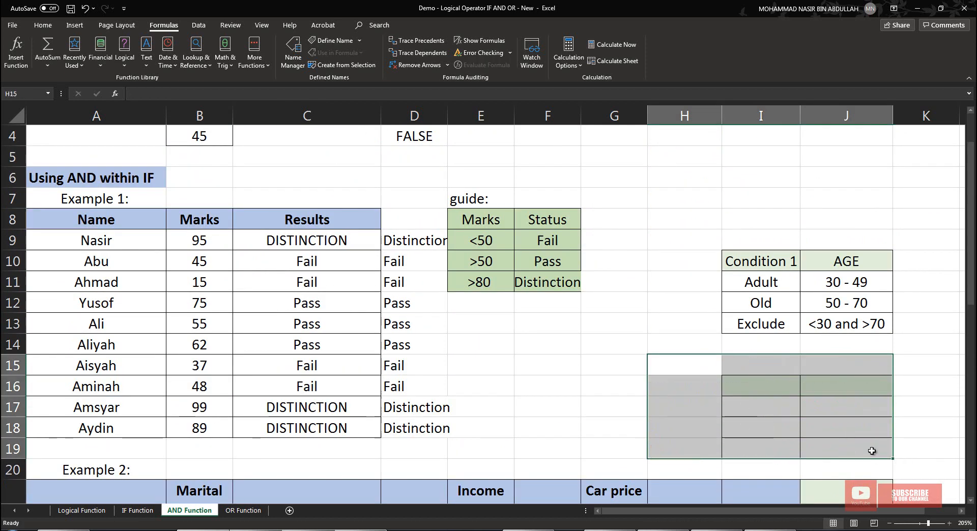
# Copy the Condition 1 age guide I10:J13, paste it starting at I16, and clear the original cells.
pyautogui.moveTo(771, 257); pyautogui.dragTo(837, 323)
pyautogui.rightClick(837, 325)
pyautogui.click(874, 57)
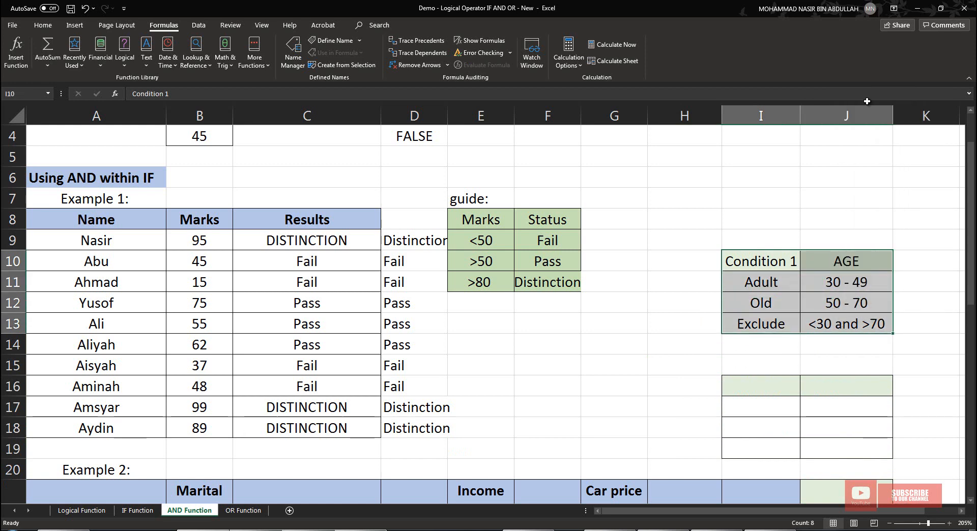
pyautogui.click(761, 385)
pyautogui.rightClick(763, 386)
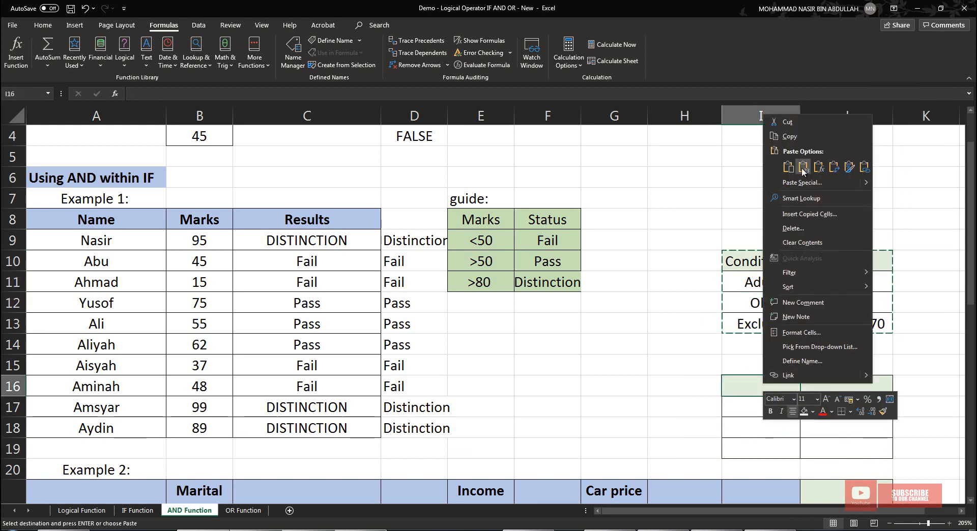
pyautogui.click(827, 165)
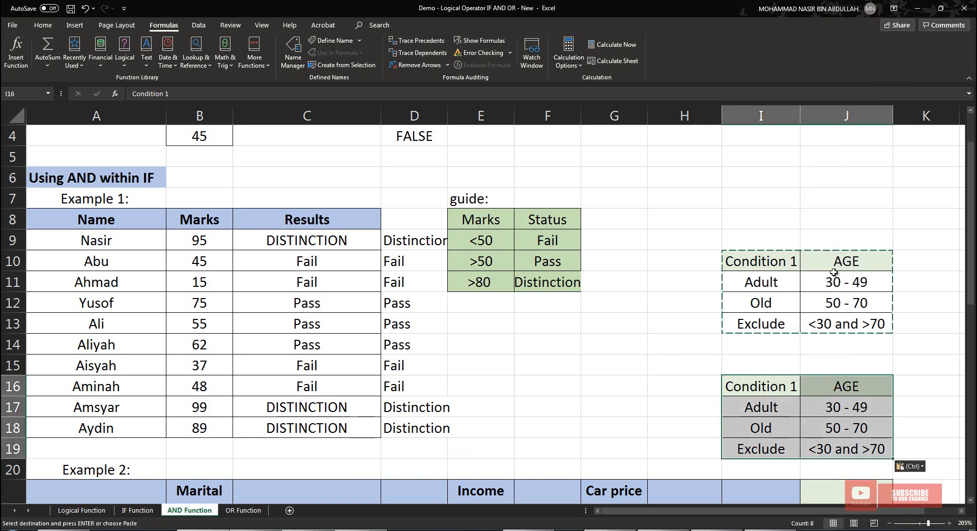
pyautogui.moveTo(748, 266); pyautogui.dragTo(880, 328)
pyautogui.press('Delete')
pyautogui.scroll(-4, 880, 330)
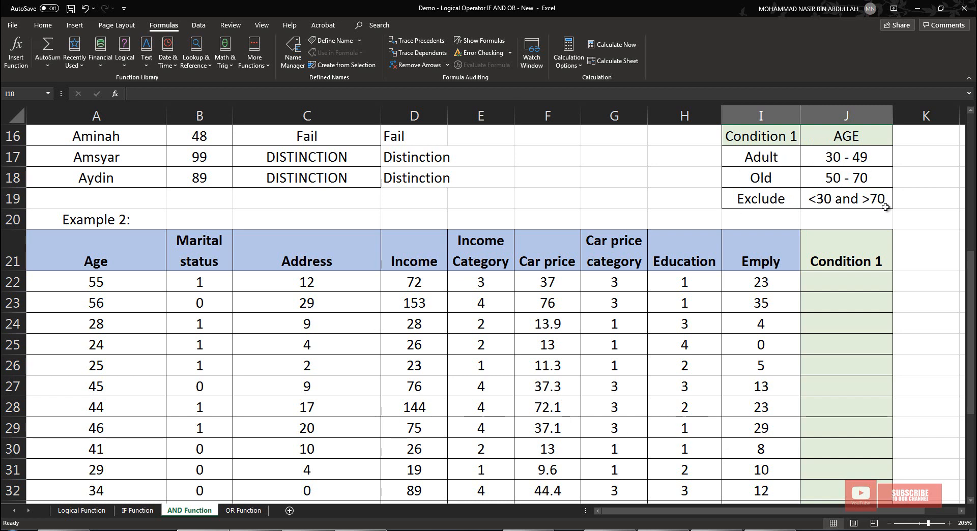
pyautogui.click(829, 290)
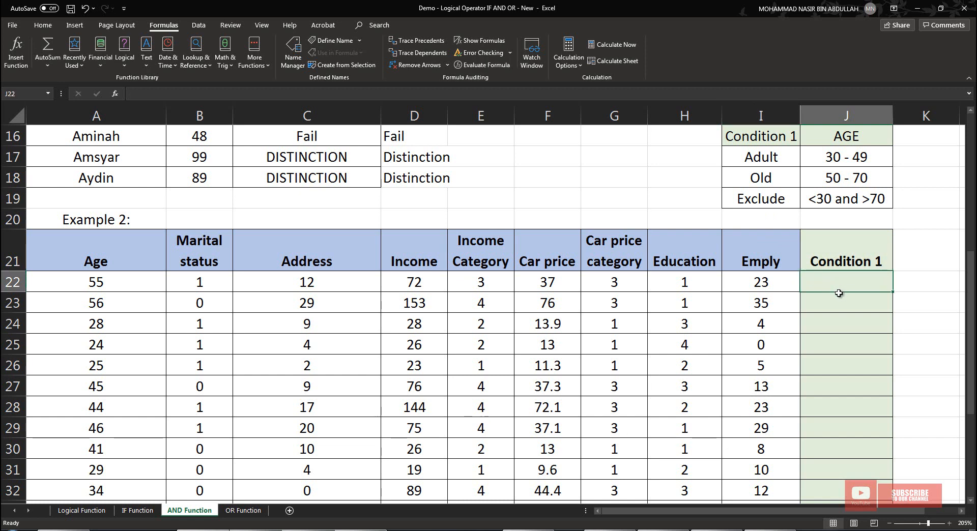
pyautogui.write('=')
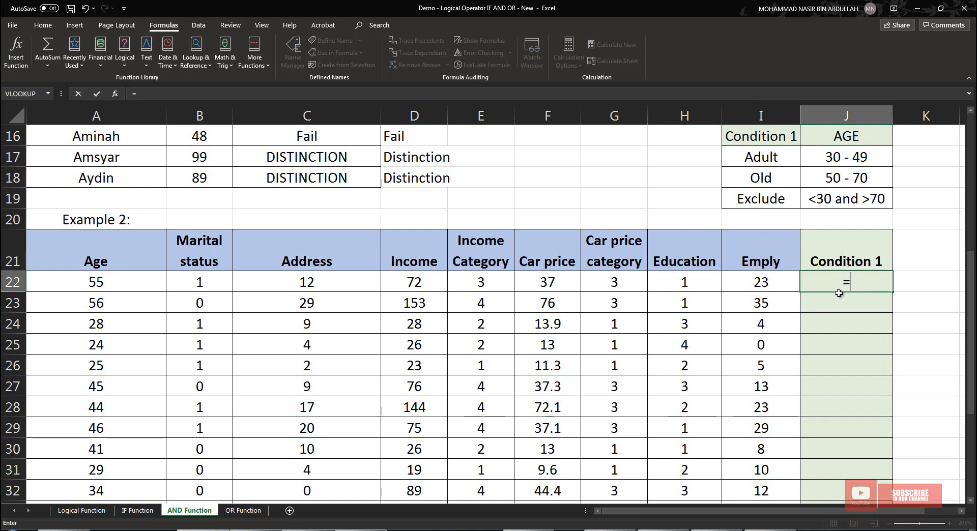
pyautogui.write('if(')
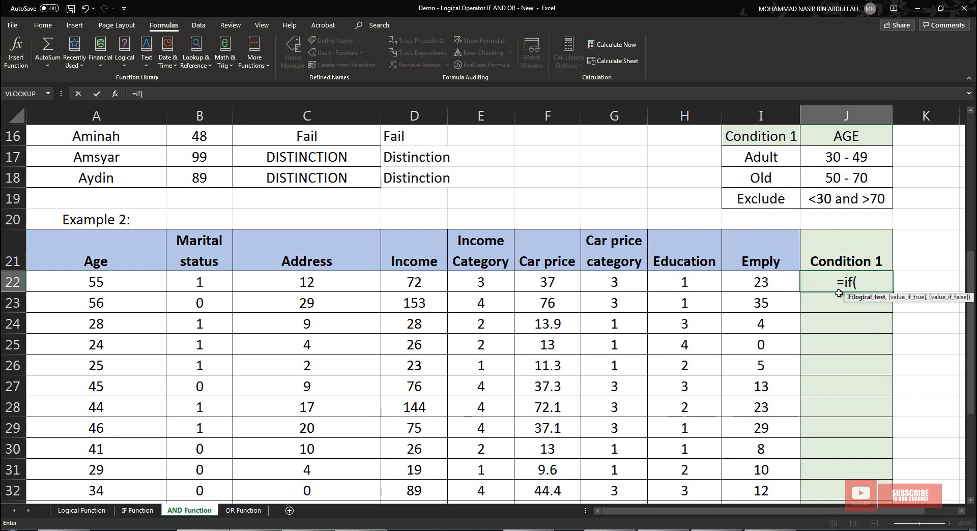
pyautogui.write('AND')
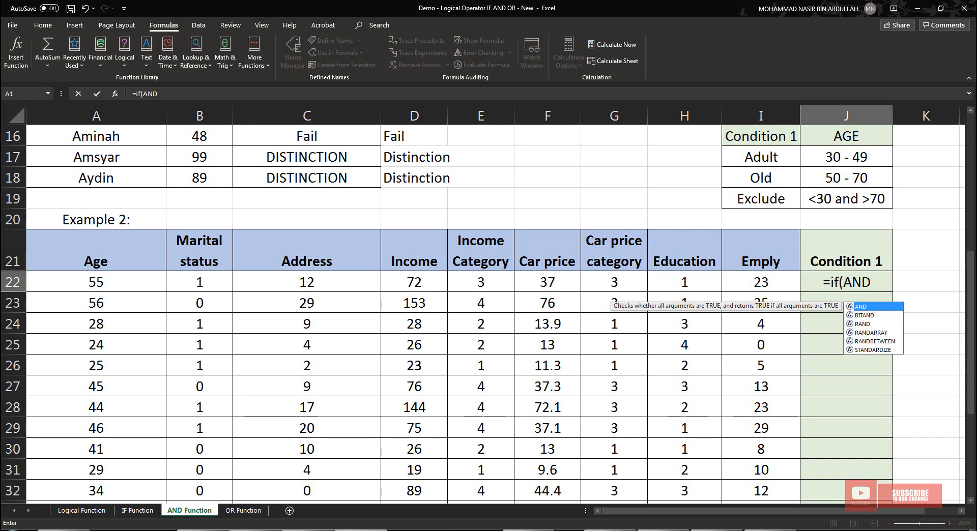
pyautogui.press('Return')
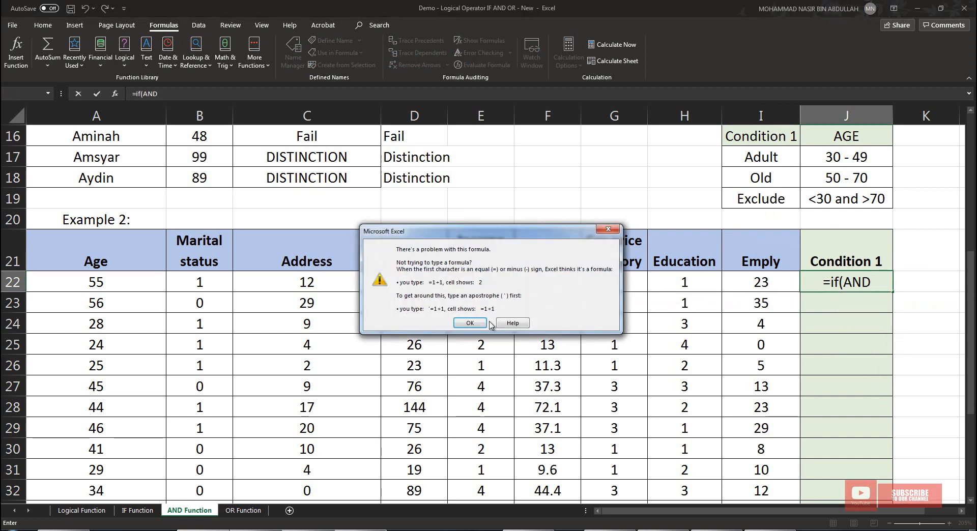
pyautogui.click(469, 323)
pyautogui.press('BackSpace')
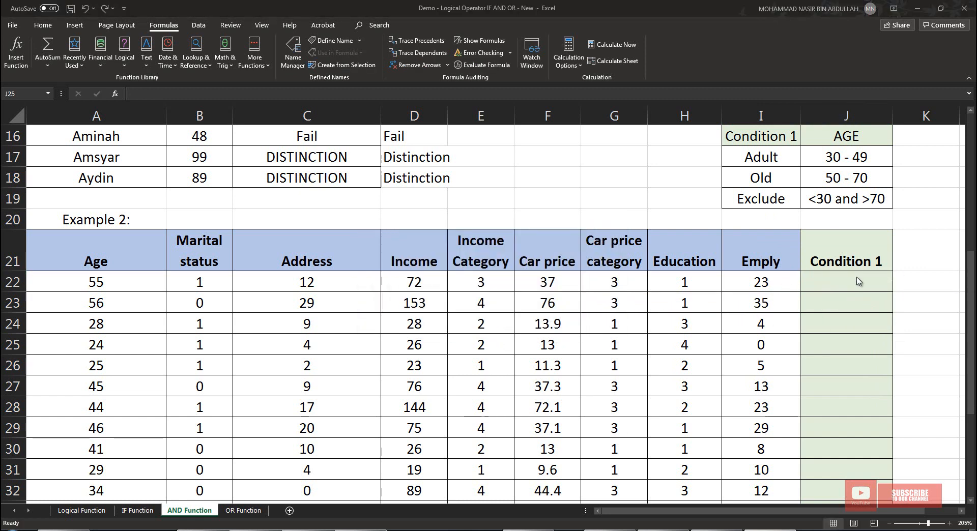
# Start the Condition 1 formula in J22 as =if(AND(A22>30, A22<49, using the age in A22 for both tests.
pyautogui.click(855, 281)
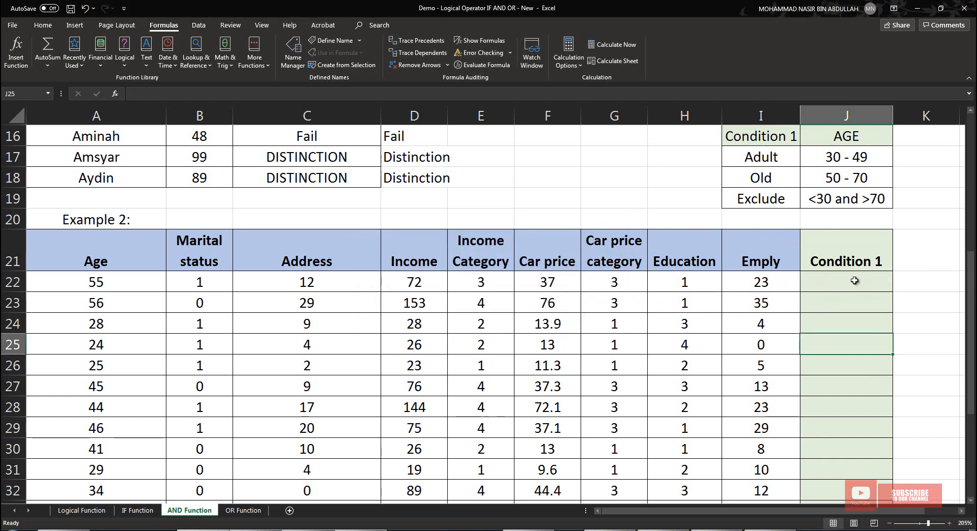
pyautogui.click(855, 280)
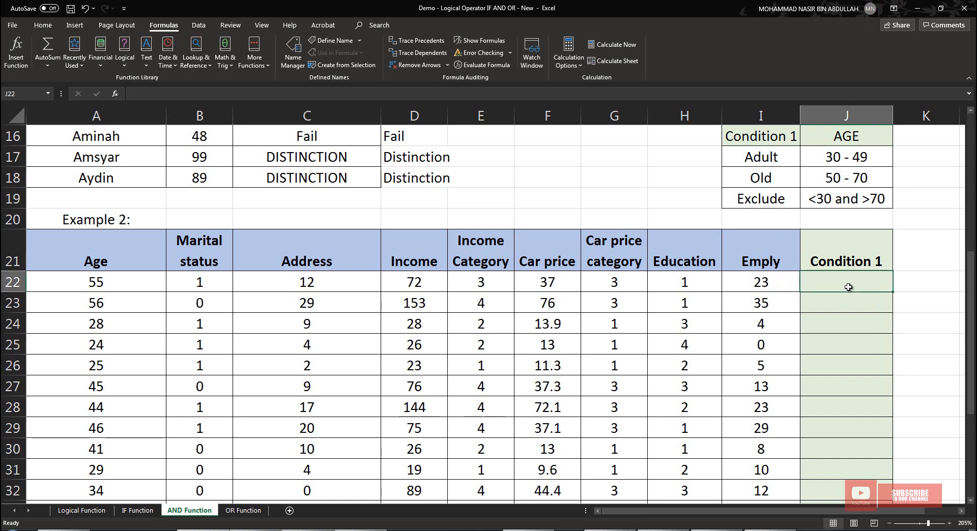
pyautogui.write('=if(A')
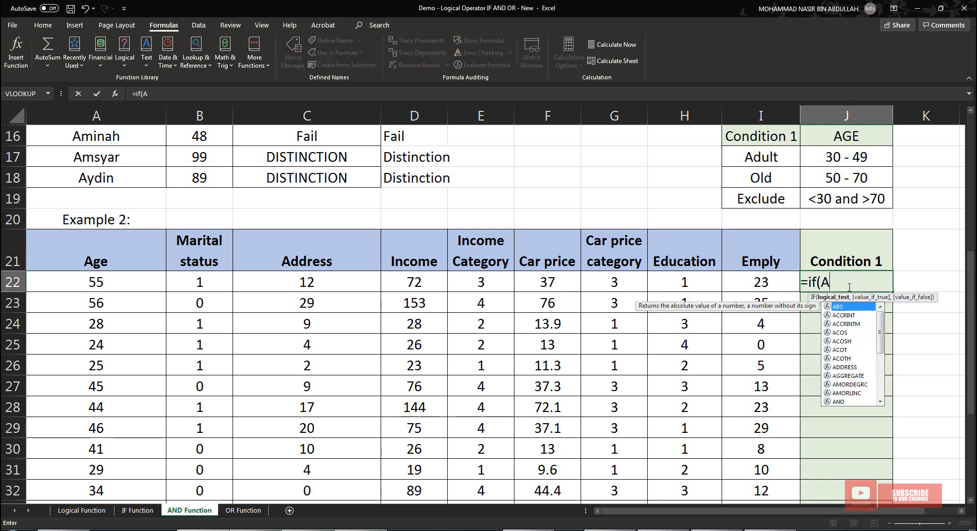
pyautogui.write('ND(')
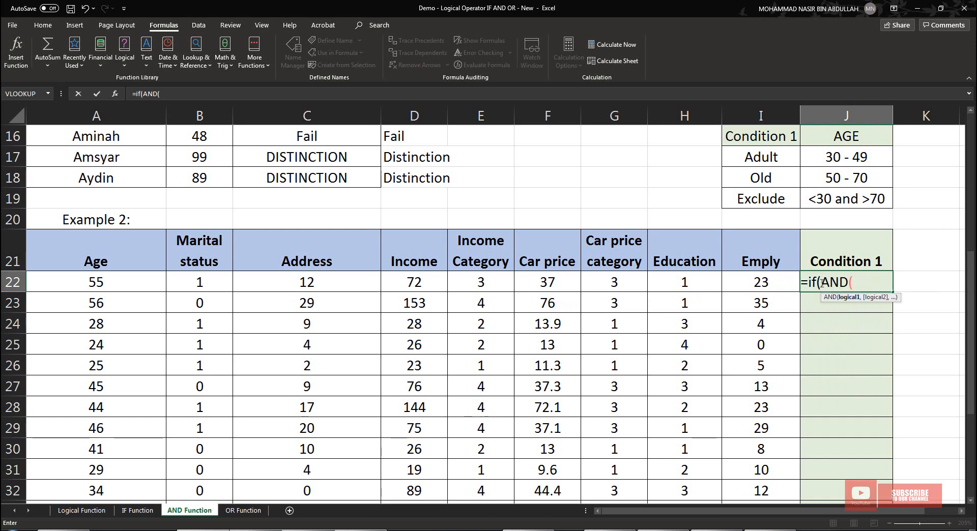
pyautogui.click(91, 287)
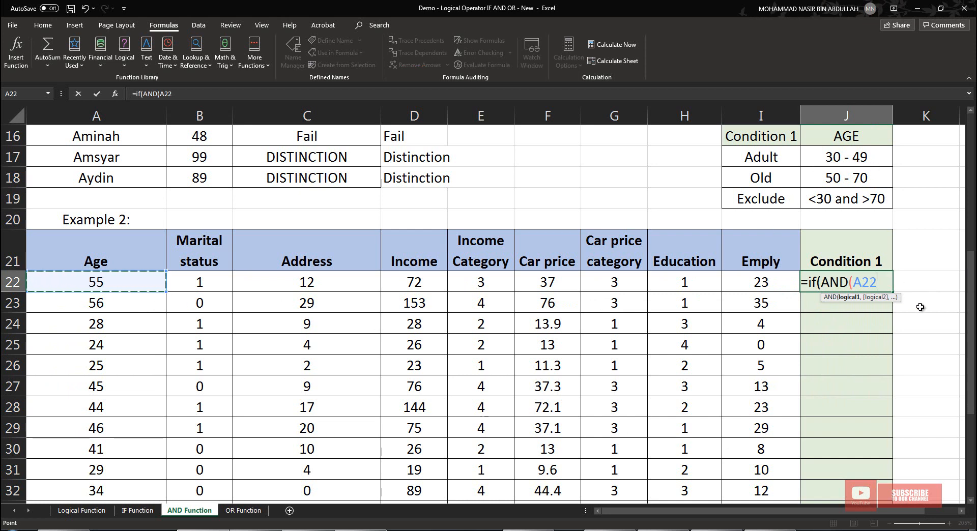
pyautogui.write('>30,')
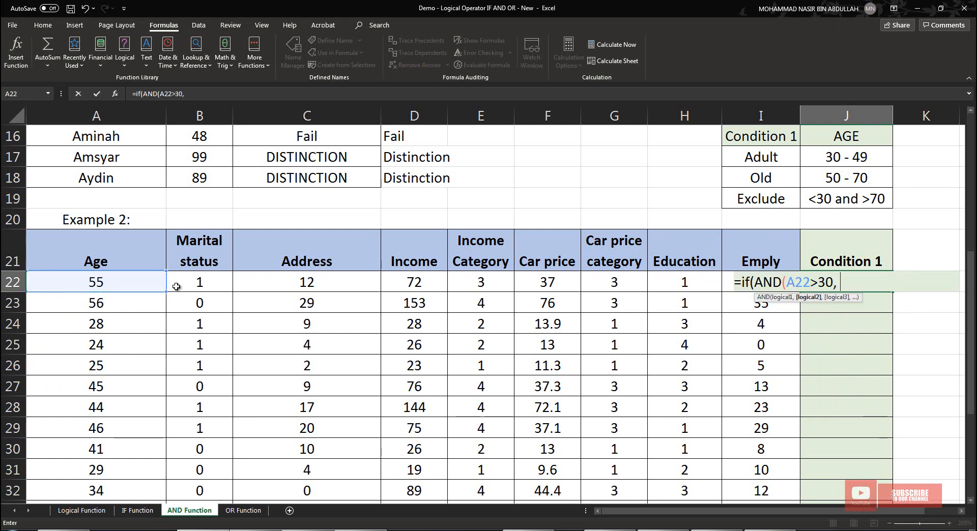
pyautogui.click(117, 285)
pyautogui.write('<')
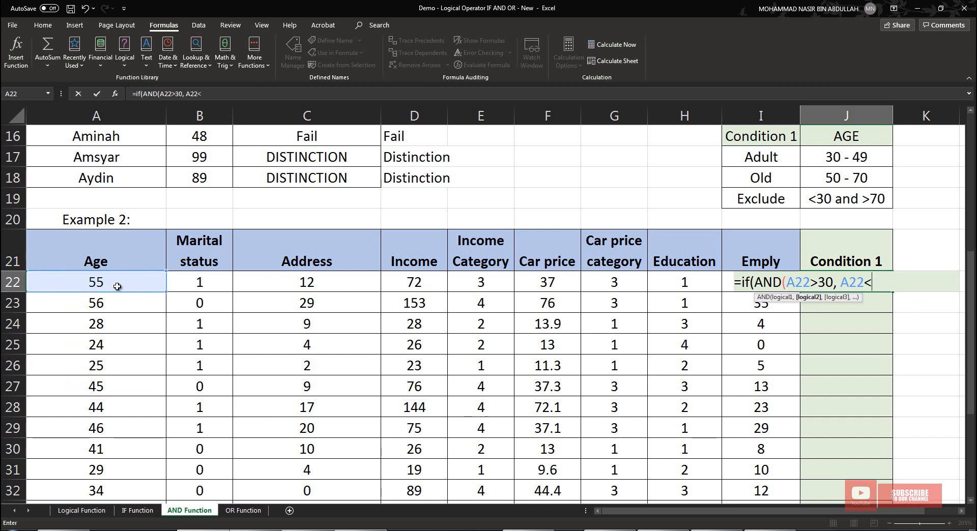
pyautogui.write('49,')
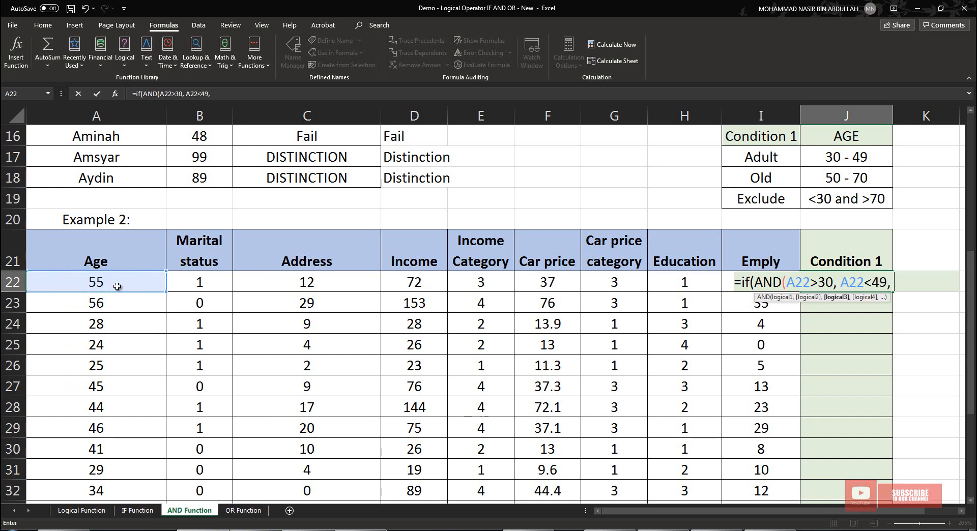
# Continue the J22 formula with "Adult" as the first result, followed by the opening of a nested If(AND(.
pyautogui.write(' "Adult')
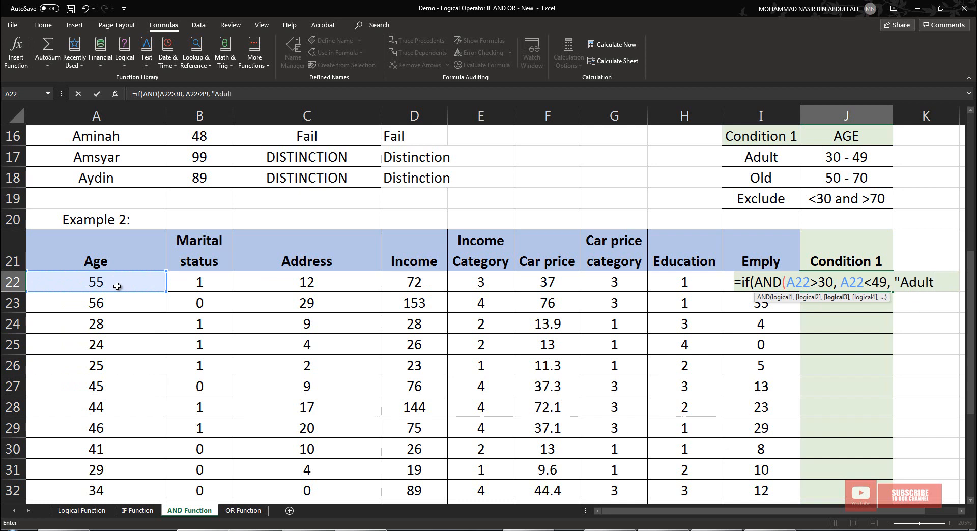
pyautogui.write('",')
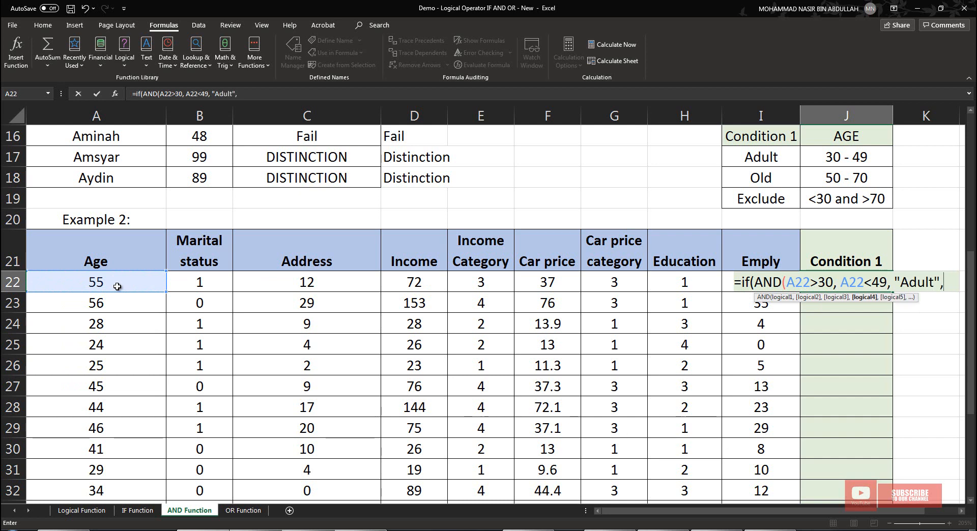
pyautogui.write(' If')
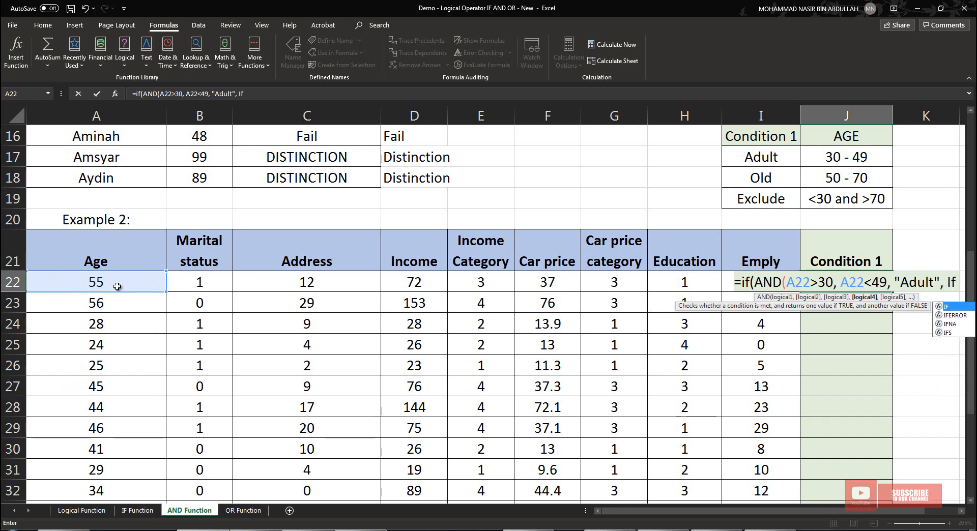
pyautogui.write('(AND')
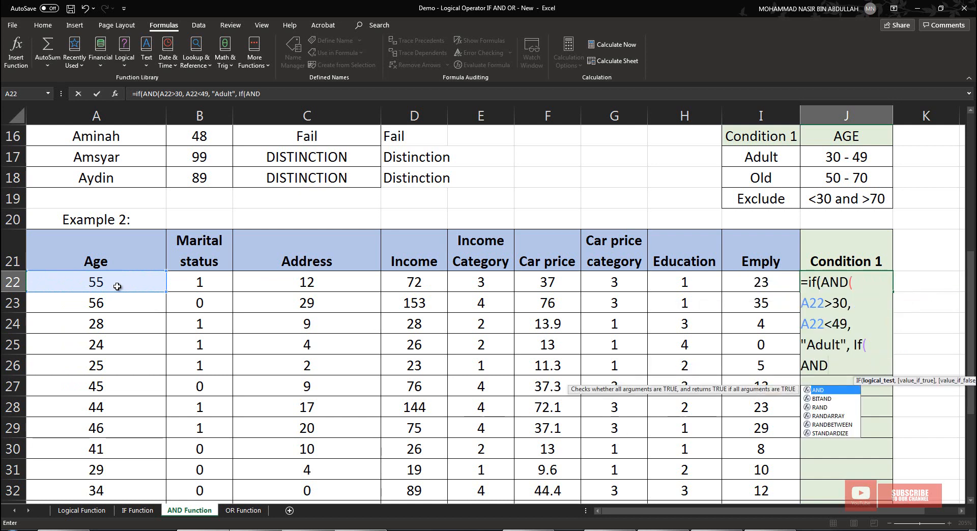
pyautogui.write('(')
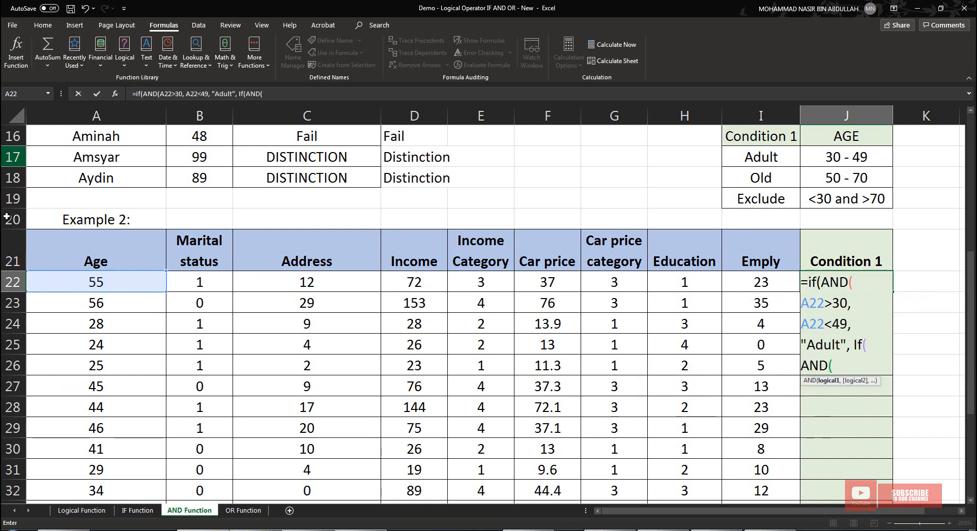
# Fill the nested AND in the J22 formula with the tests A22>50, A22<70 and close it.
pyautogui.click(96, 285)
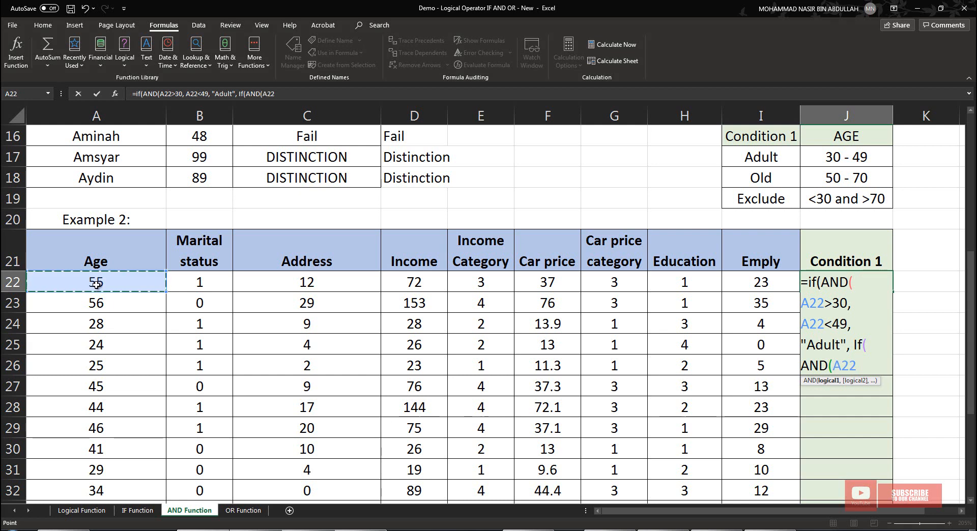
pyautogui.write('>')
pyautogui.write('50')
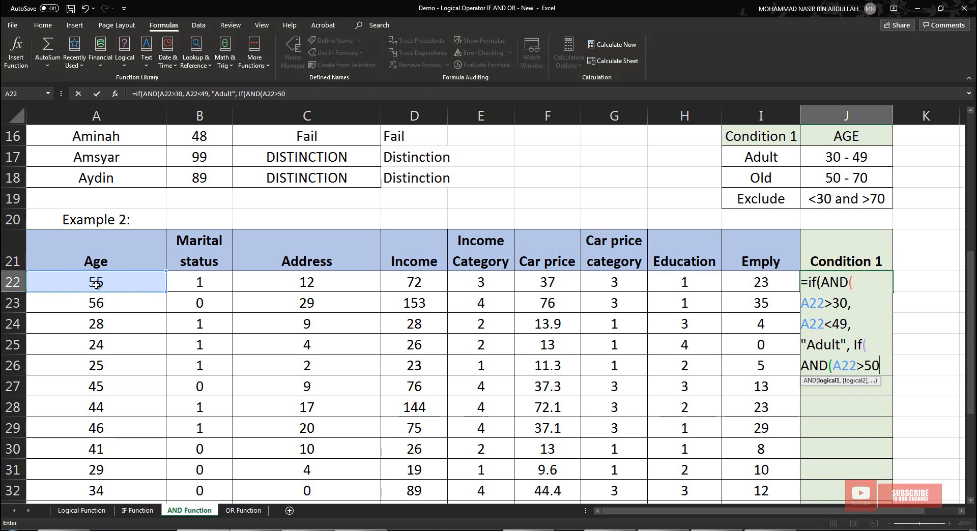
pyautogui.write(', A22')
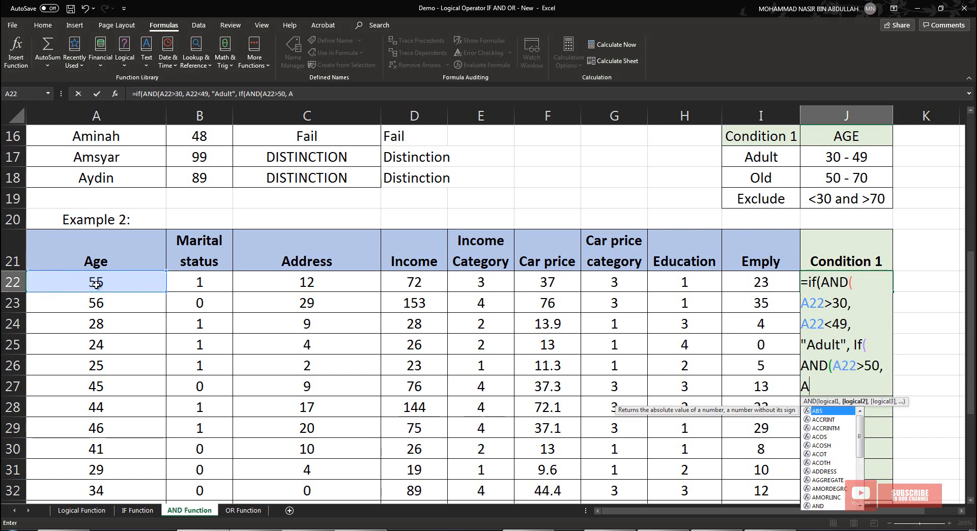
pyautogui.write('<70')
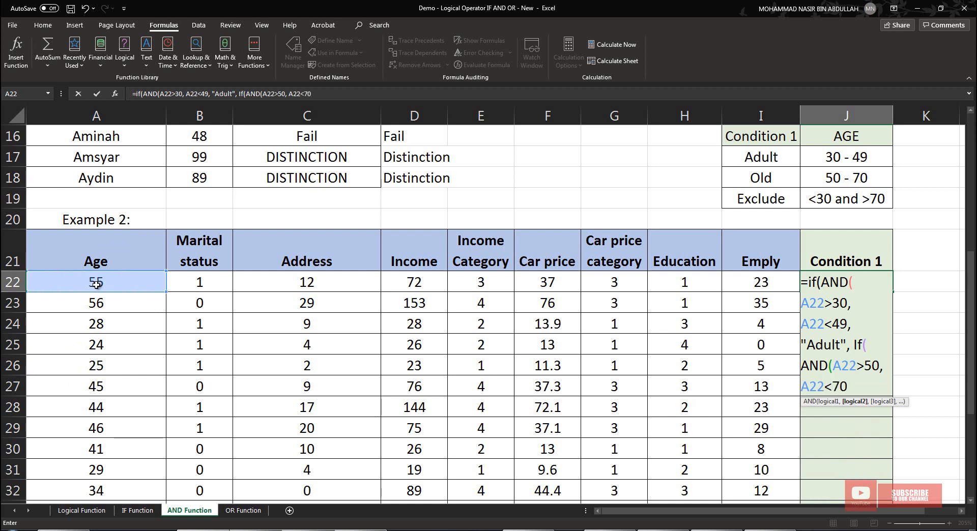
pyautogui.write('),')
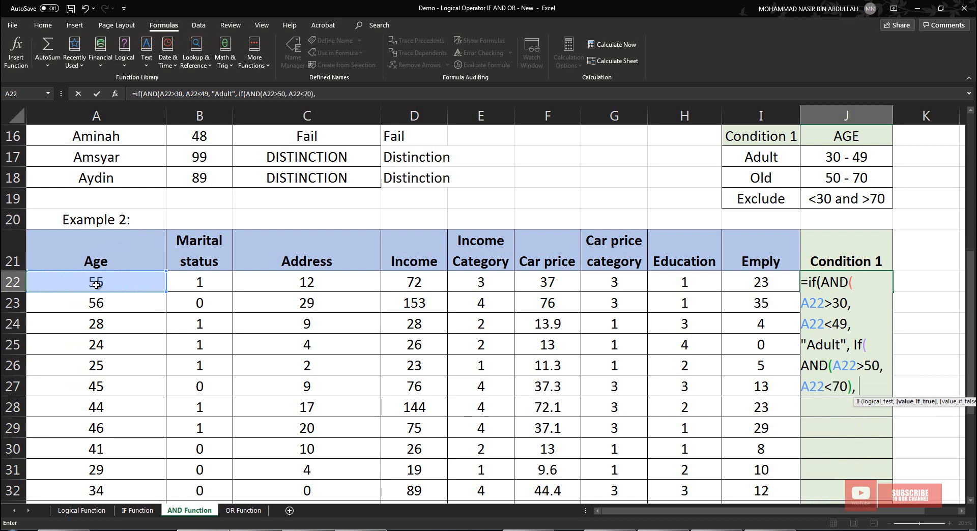
# Give the nested IF in J22 the results "Old" when true and "Excluded" when false, and close it.
pyautogui.write(' "OlD')
pyautogui.press('BackSpace')
pyautogui.write('s')
pyautogui.press('BackSpace')
pyautogui.write('d",')
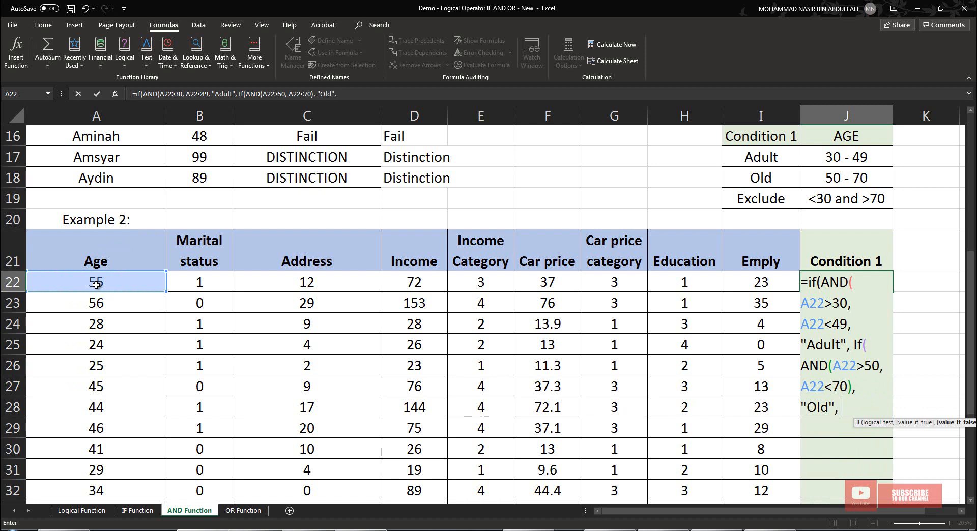
pyautogui.write(' "Exc')
pyautogui.write('lus')
pyautogui.write('ed')
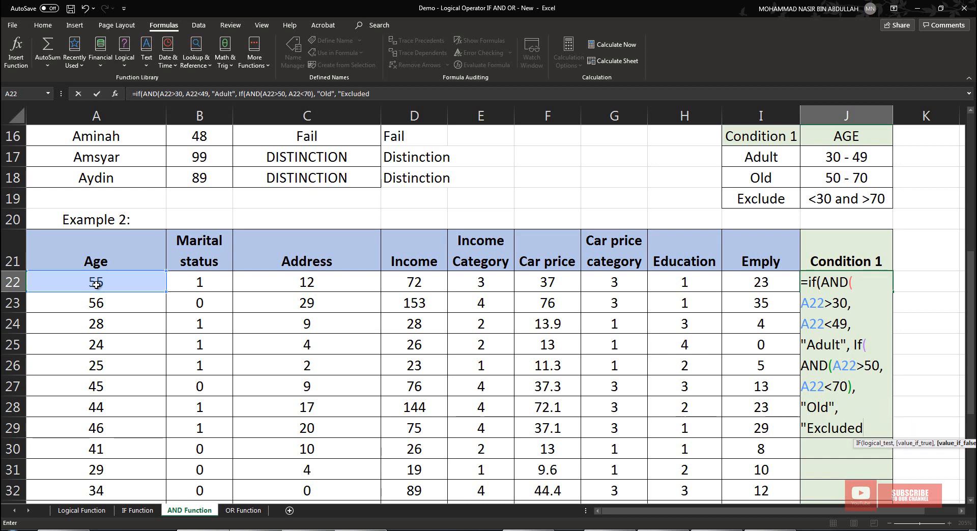
pyautogui.write('")')
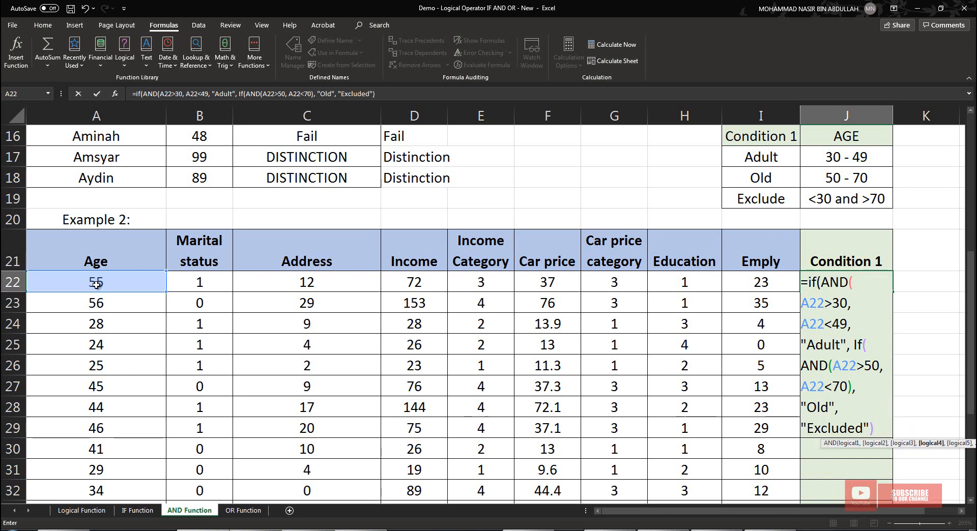
# Close the outer IF in J22, insert the missing parenthesis after A22<49, and enter the formula.
pyautogui.click(869, 418)
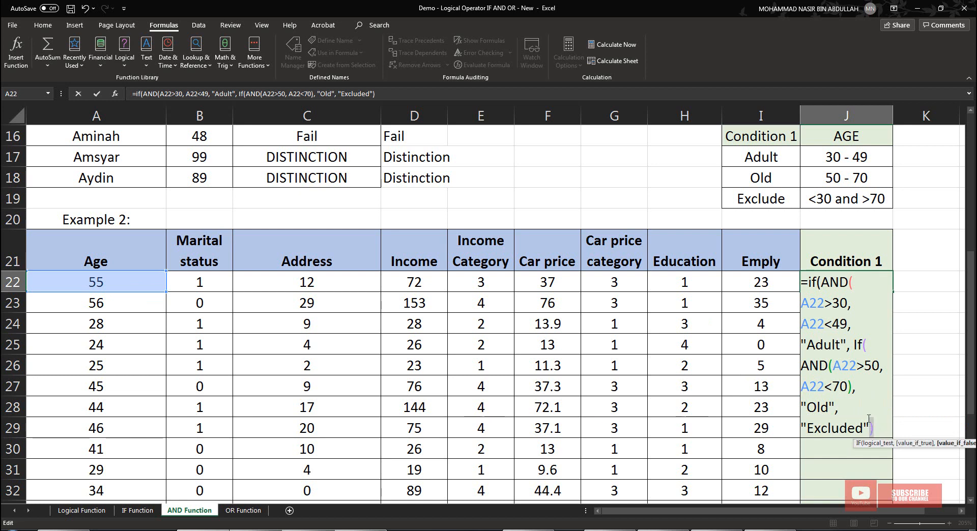
pyautogui.click(886, 436)
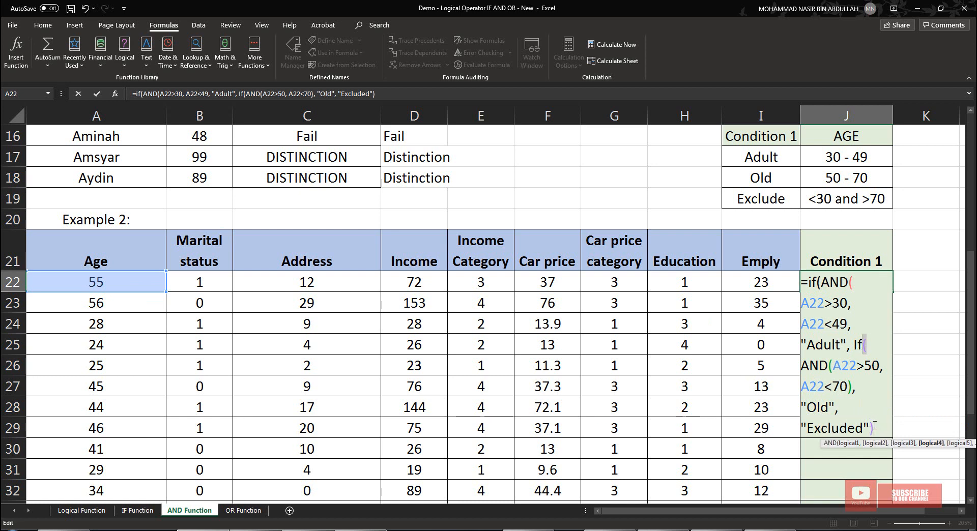
pyautogui.write(')')
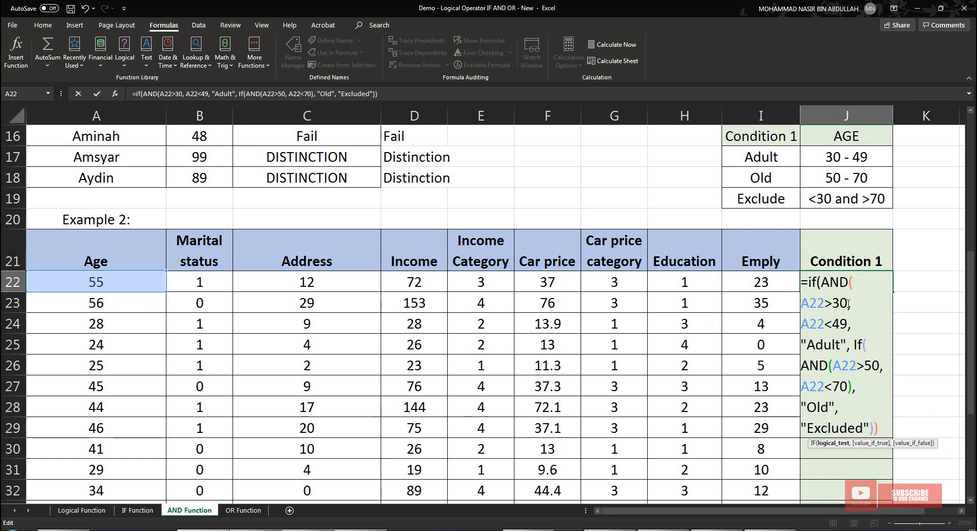
pyautogui.click(848, 283)
pyautogui.click(846, 324)
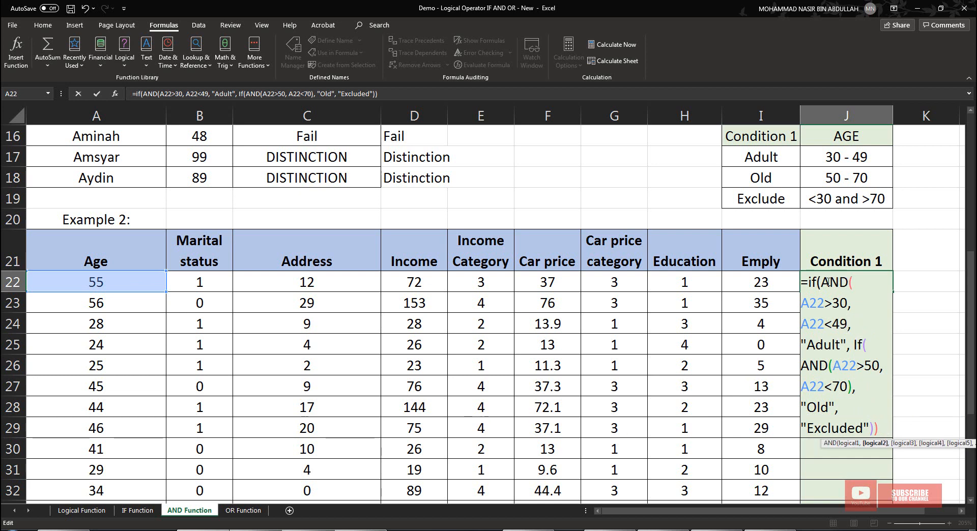
pyautogui.moveTo(848, 281); pyautogui.dragTo(849, 326)
pyautogui.click(851, 327)
pyautogui.write(',')
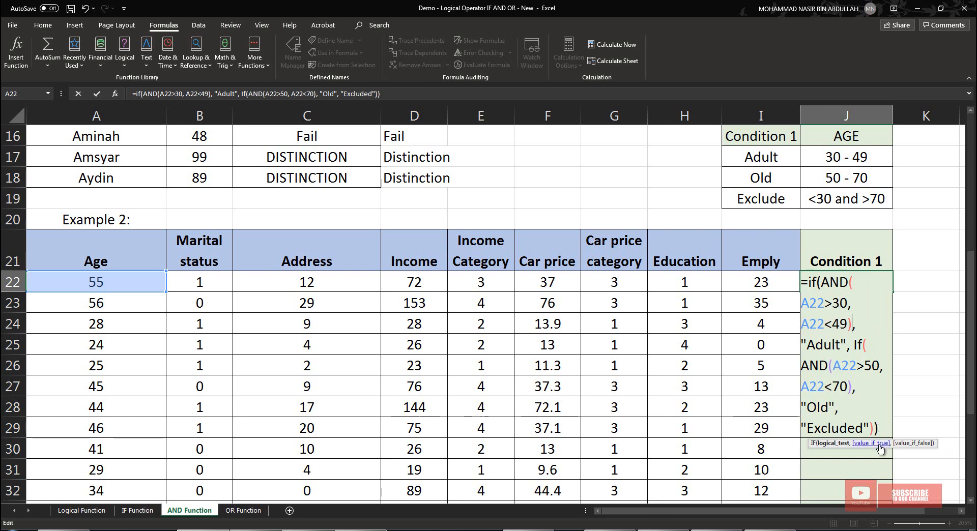
pyautogui.click(881, 425)
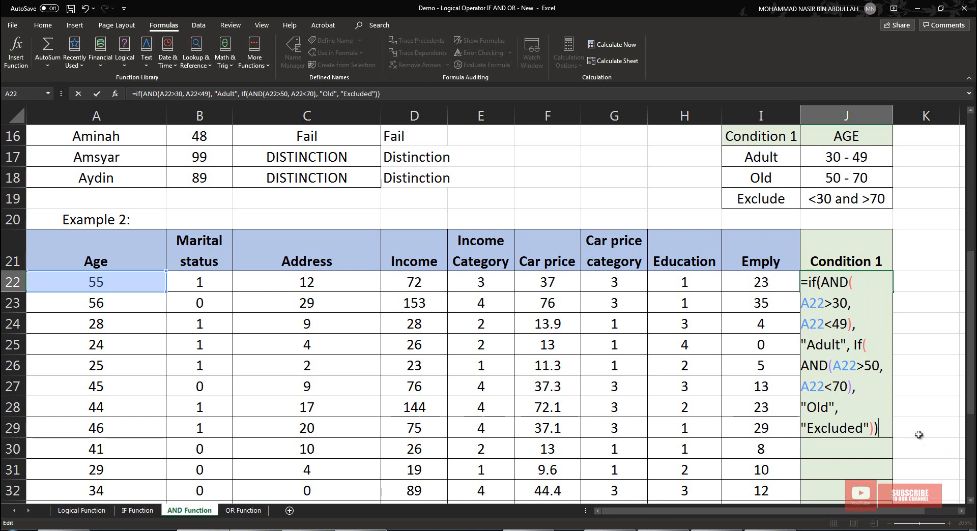
pyautogui.press('Return')
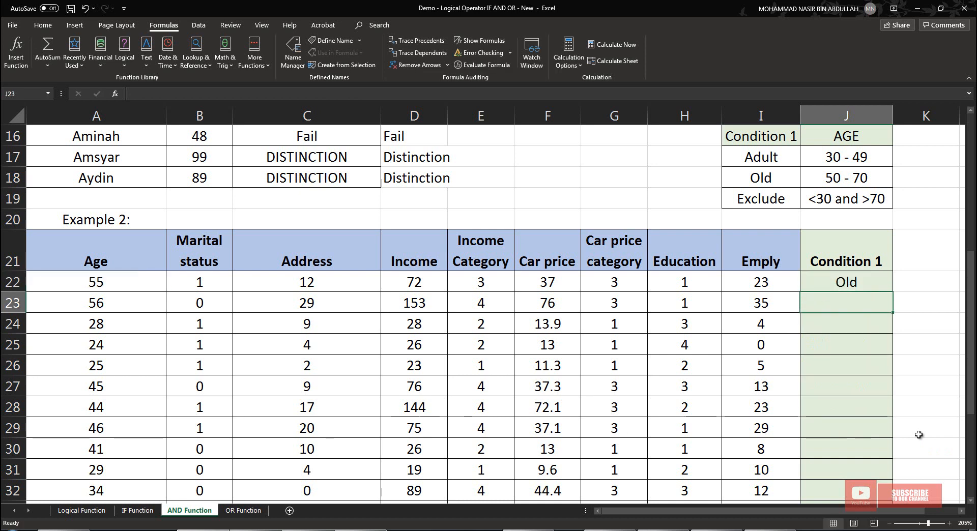
# Fill the J22 formula down the Condition 1 column through J42 and look over the filled rows.
pyautogui.click(888, 289)
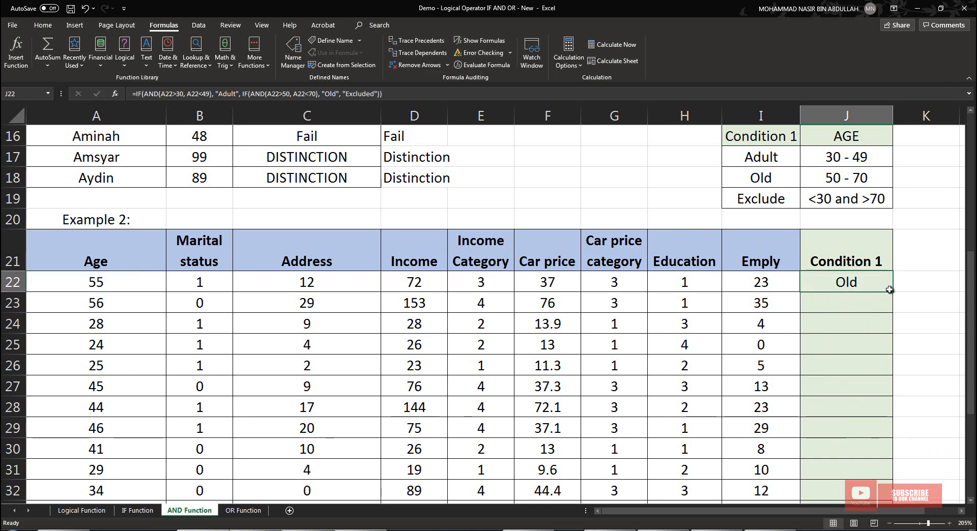
pyautogui.doubleClick(893, 292)
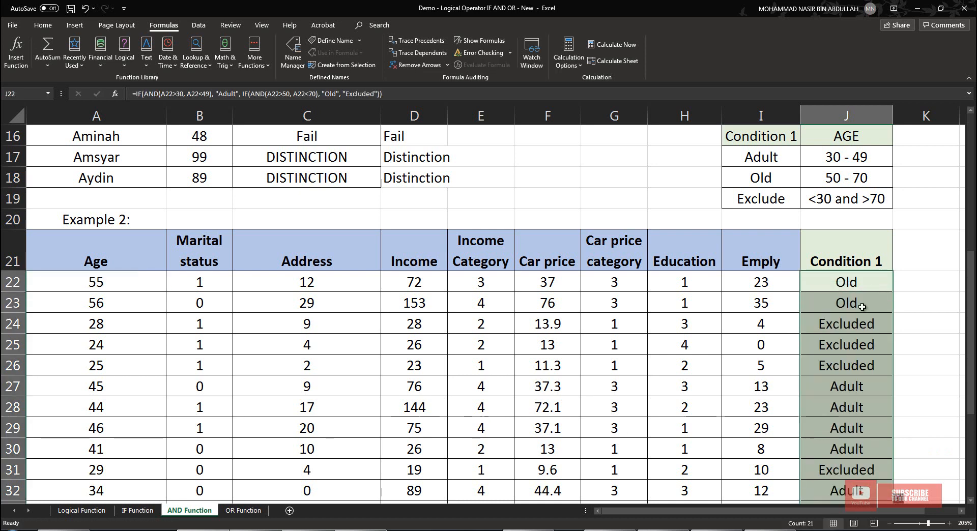
pyautogui.scroll(-1, 852, 307)
pyautogui.scroll(-3, 853, 307)
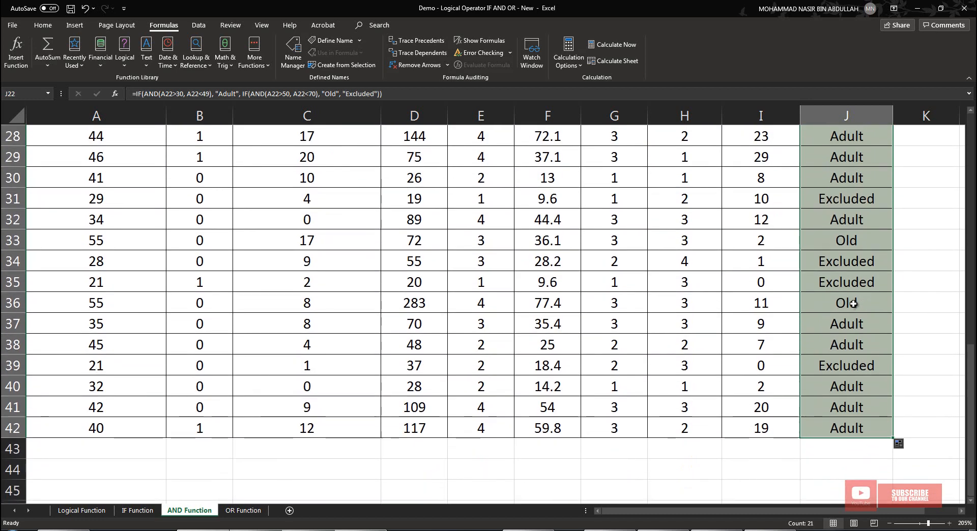
pyautogui.scroll(2, 855, 300)
pyautogui.scroll(1, 854, 294)
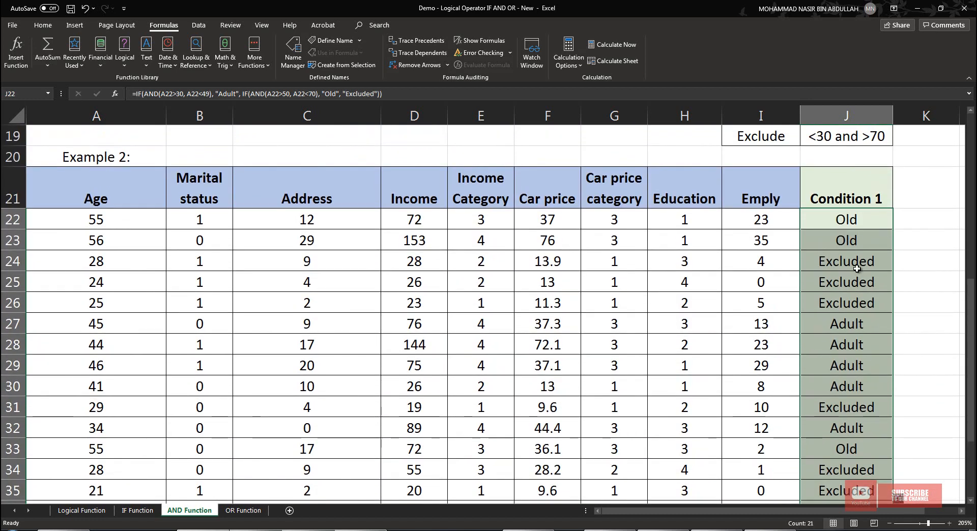
# Check the Condition 1 results in rows 24 to 27 against the ages and the Condition 1 guide.
pyautogui.click(837, 259)
pyautogui.moveTo(305, 262); pyautogui.dragTo(104, 262)
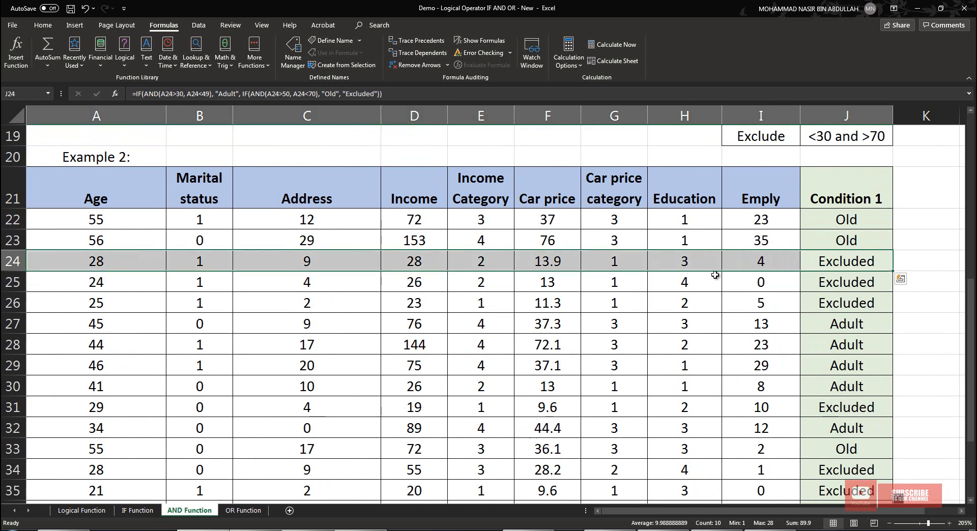
pyautogui.click(845, 264)
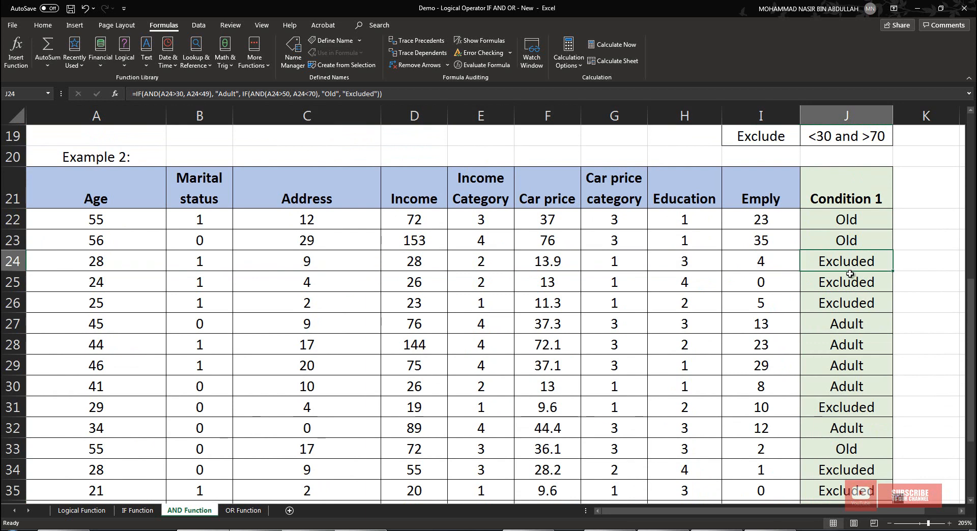
pyautogui.click(844, 305)
pyautogui.moveTo(845, 324); pyautogui.dragTo(127, 321)
pyautogui.scroll(1, 600, 307)
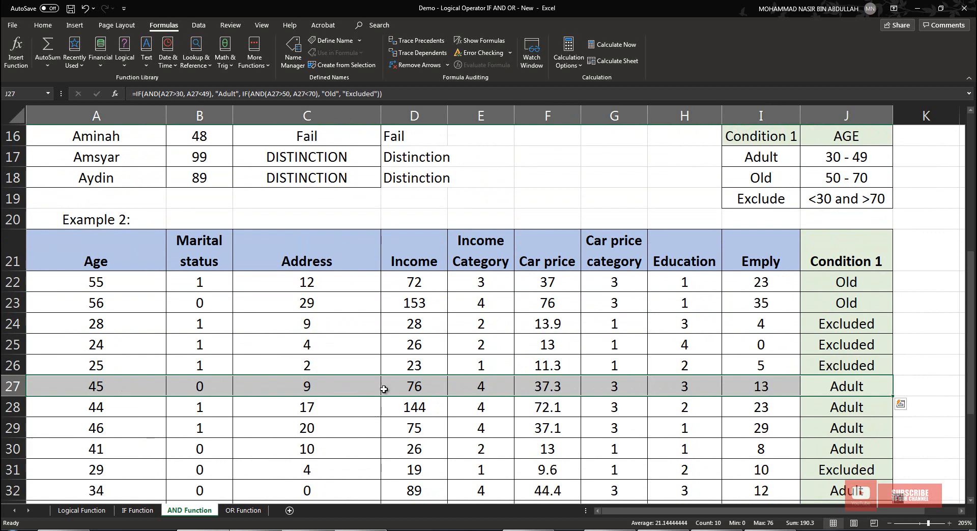
pyautogui.click(832, 386)
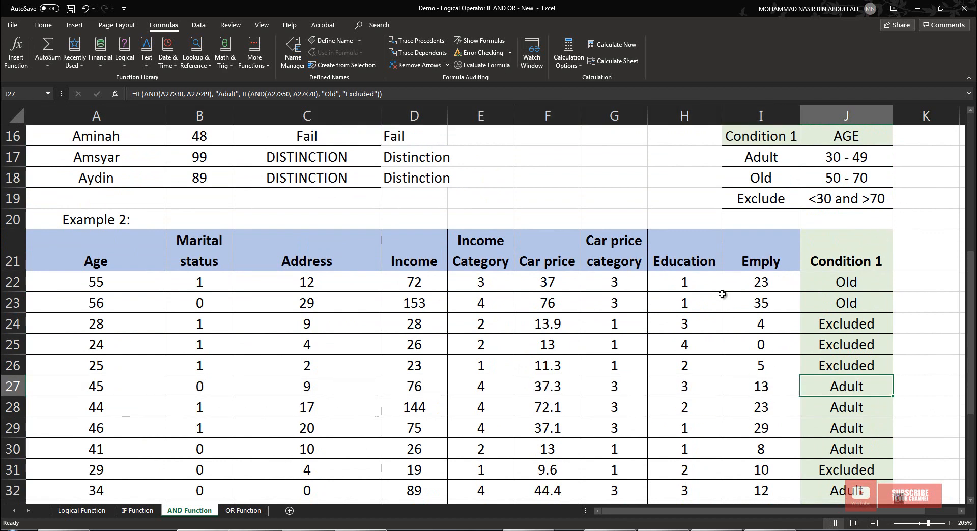
pyautogui.scroll(1, 722, 299)
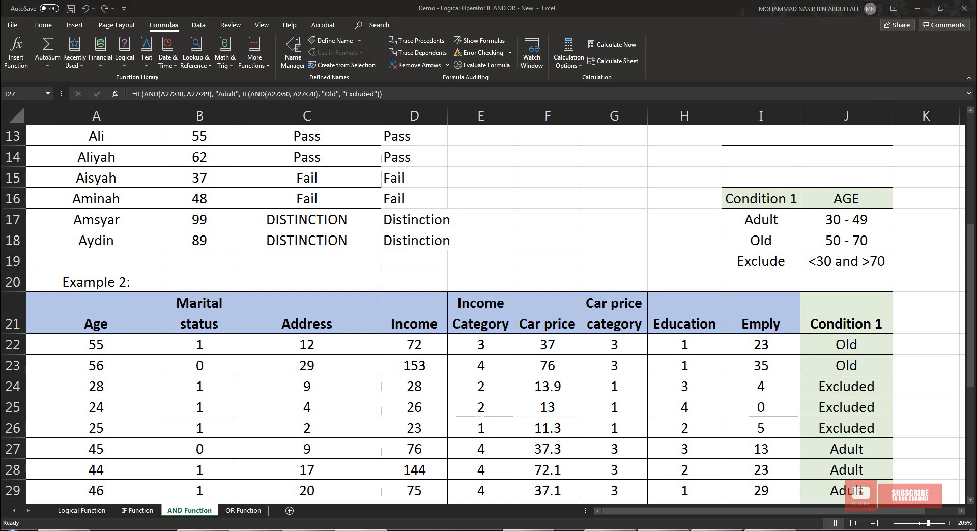
# Open the OR Function sheet and examine the Condition 1 formulas in J8 and J9 beside the empty Condition 2 column.
pyautogui.click(251, 514)
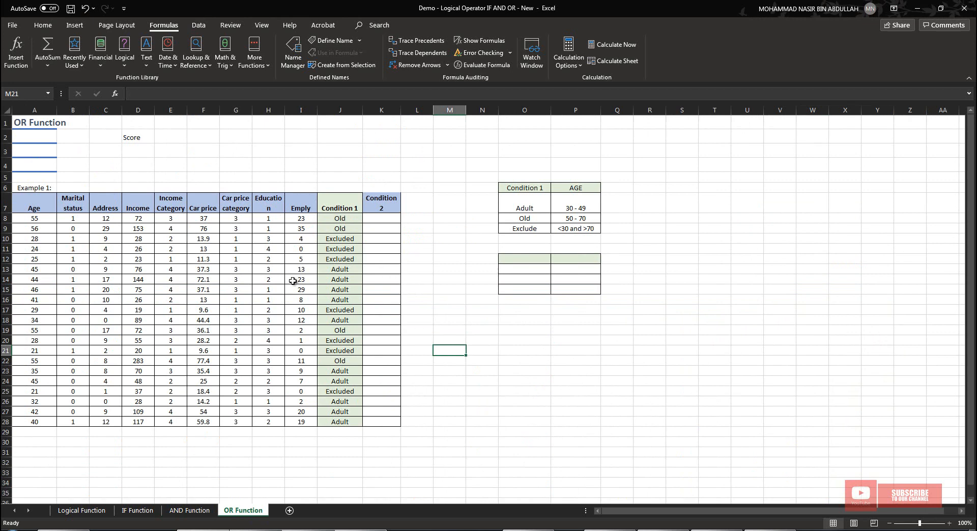
pyautogui.click(341, 229)
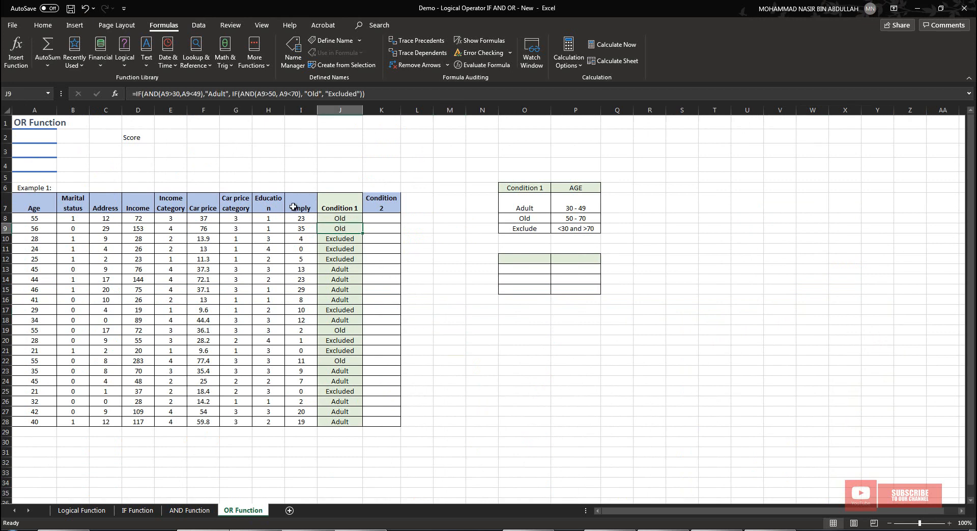
pyautogui.click(387, 248)
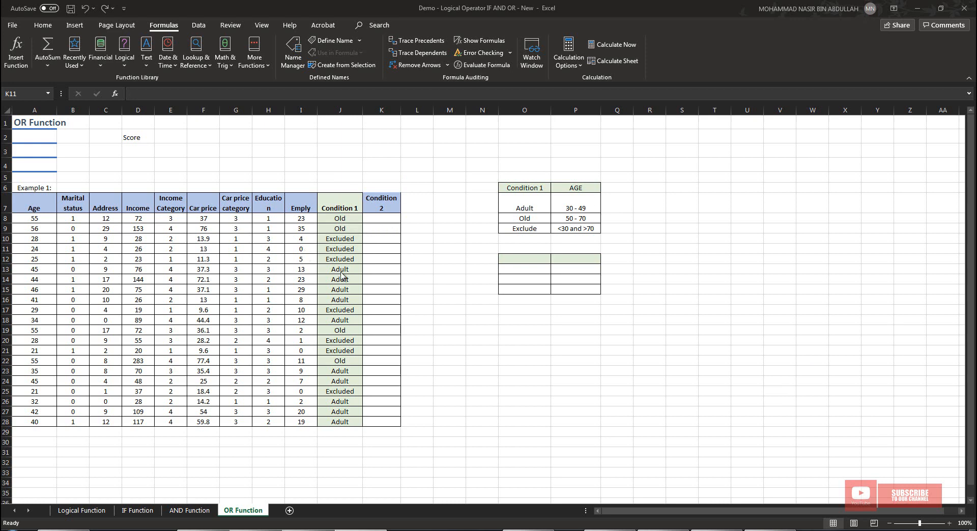
pyautogui.click(352, 217)
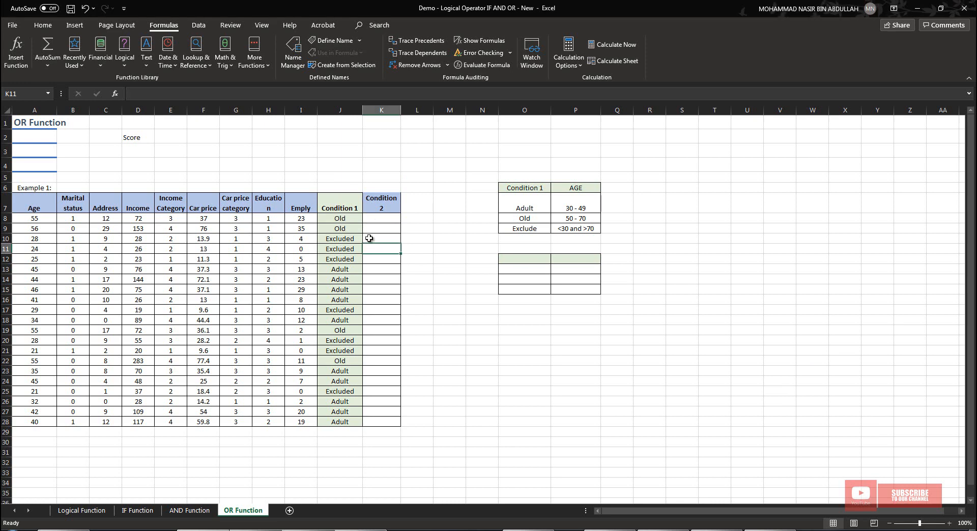
pyautogui.click(352, 218)
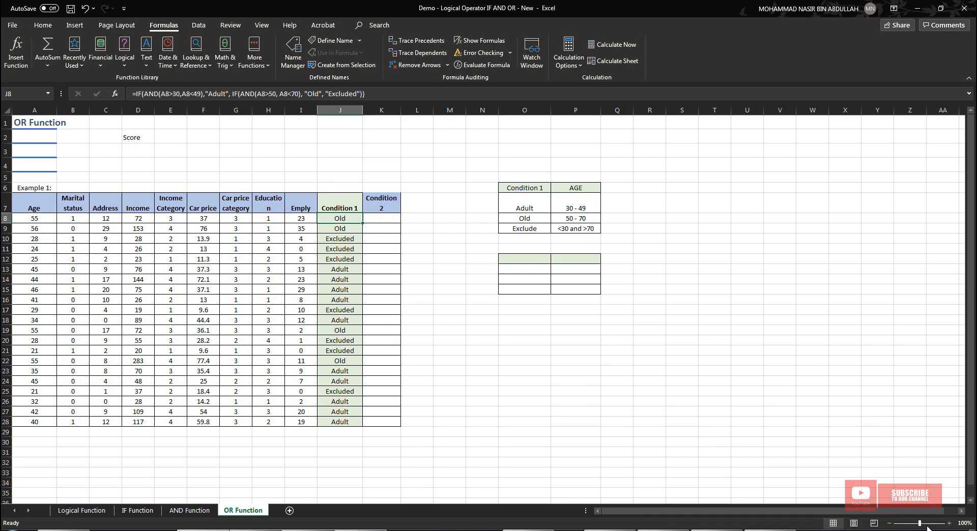
pyautogui.scroll(6, 273, 326)
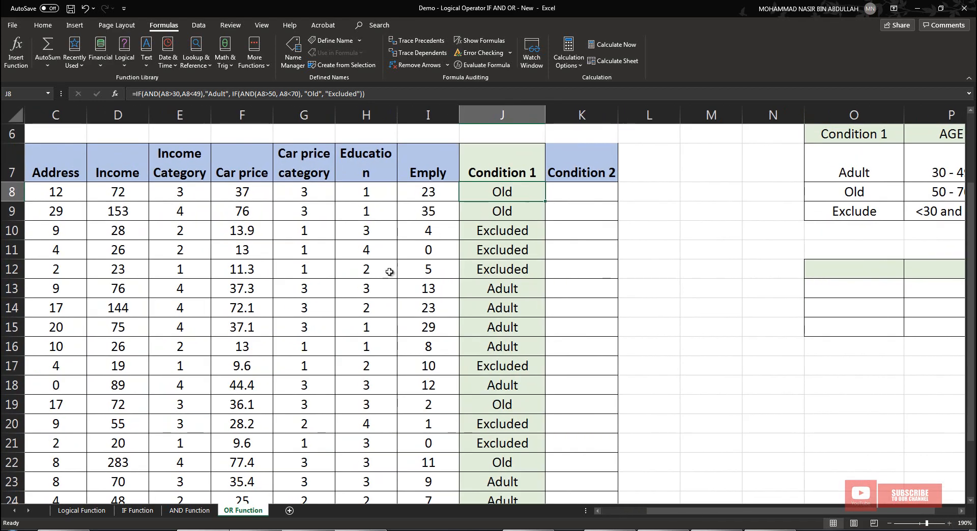
# Compare the Example 1 table on the OR Function sheet with Example 2 on the AND Function sheet.
pyautogui.moveTo(684, 518); pyautogui.dragTo(628, 517)
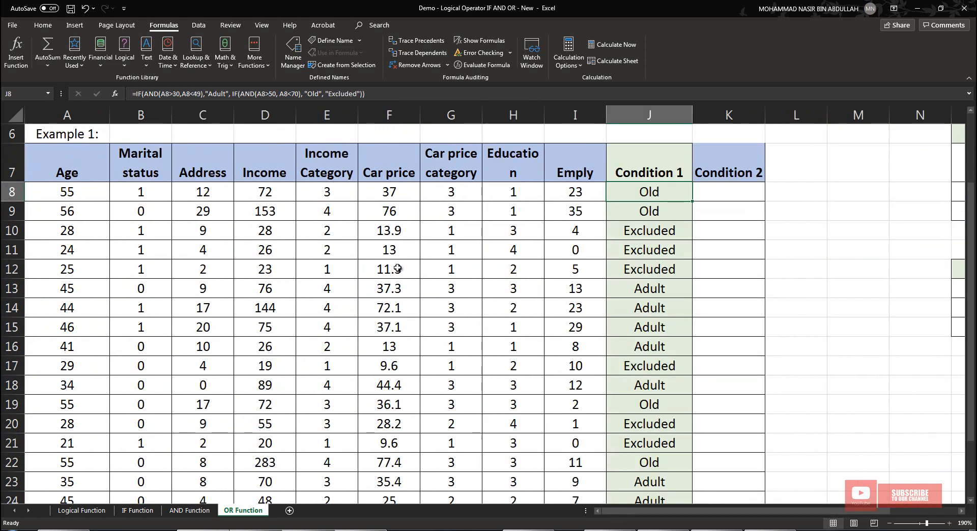
pyautogui.click(189, 510)
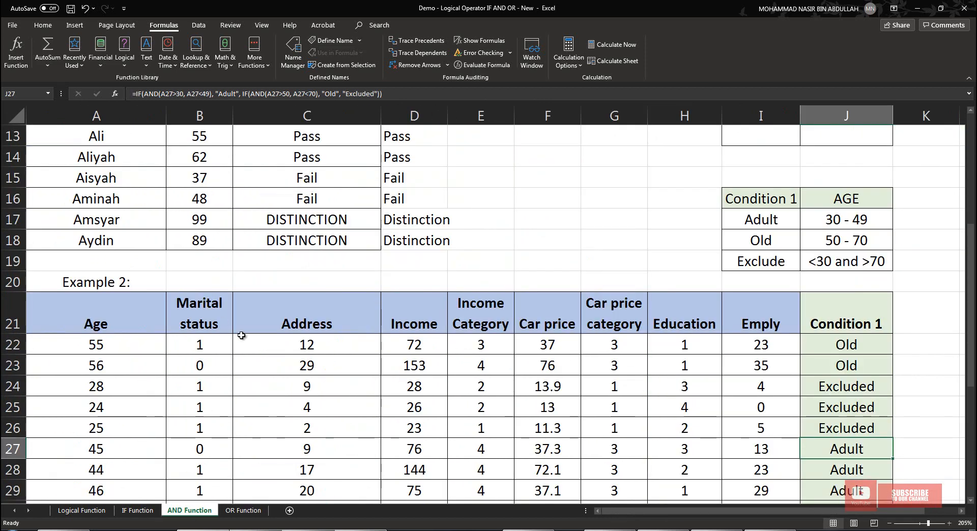
pyautogui.scroll(-4, 257, 367)
pyautogui.click(249, 509)
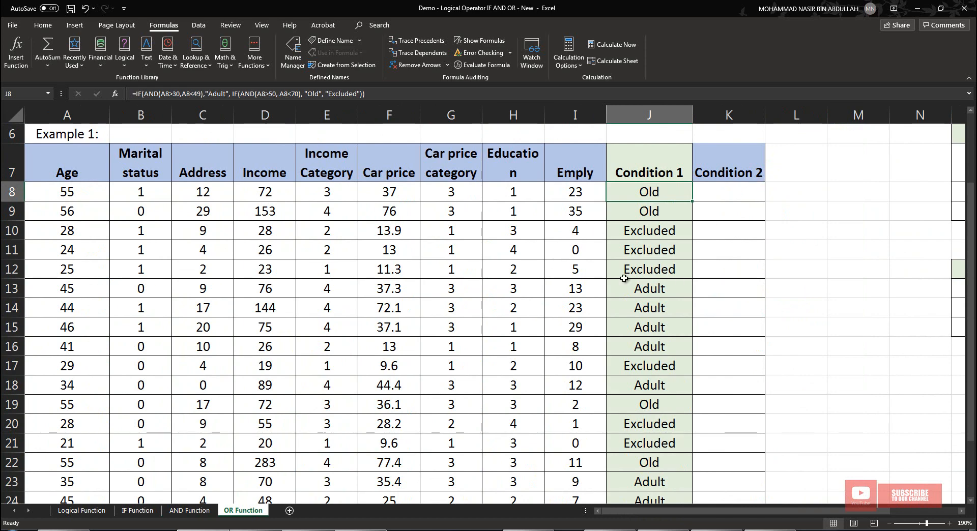
pyautogui.scroll(2, 622, 280)
pyautogui.scroll(-2, 681, 319)
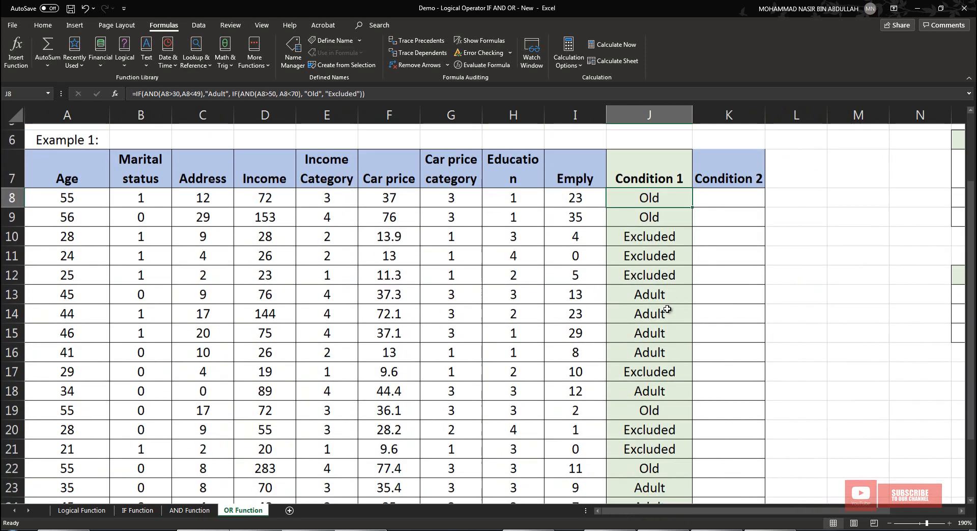
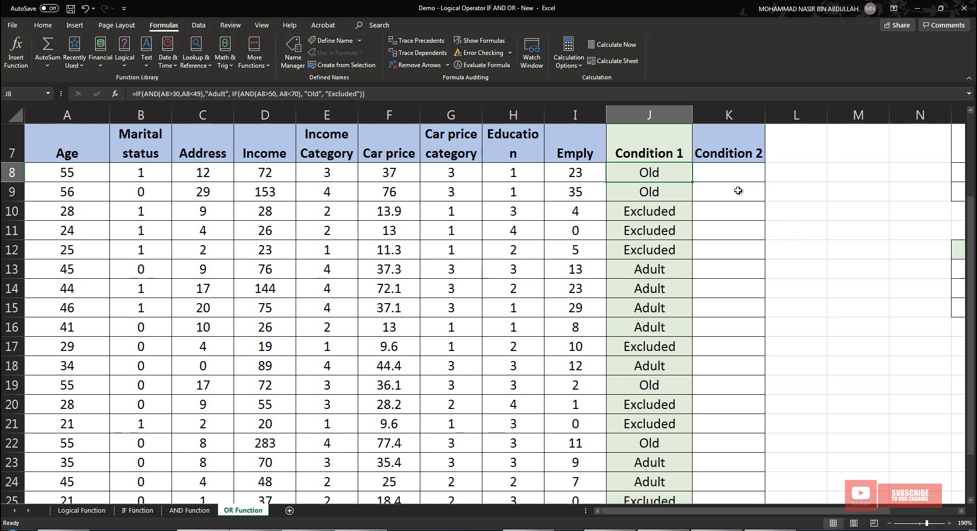
# Start an IF formula in K8 whose OR test checks J8="Old" or J8="Adult".
pyautogui.click(711, 170)
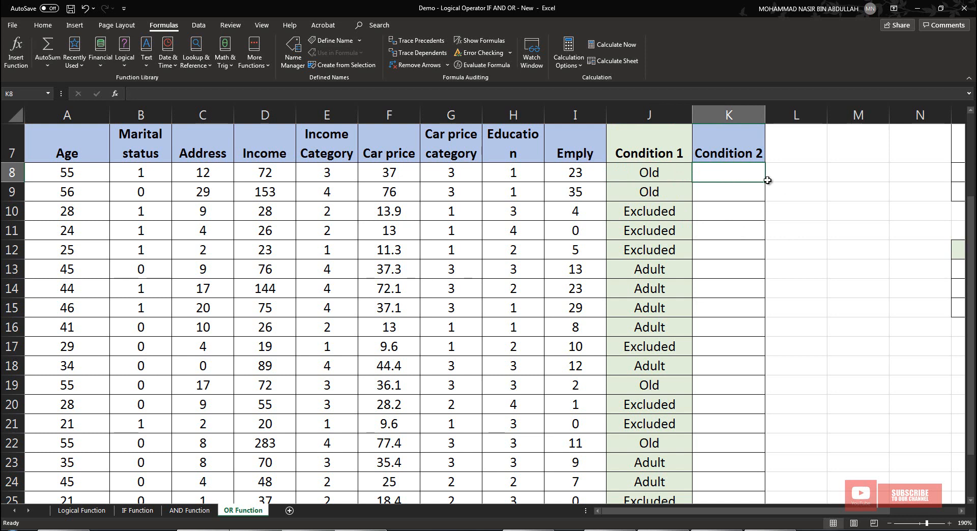
pyautogui.write('=IF')
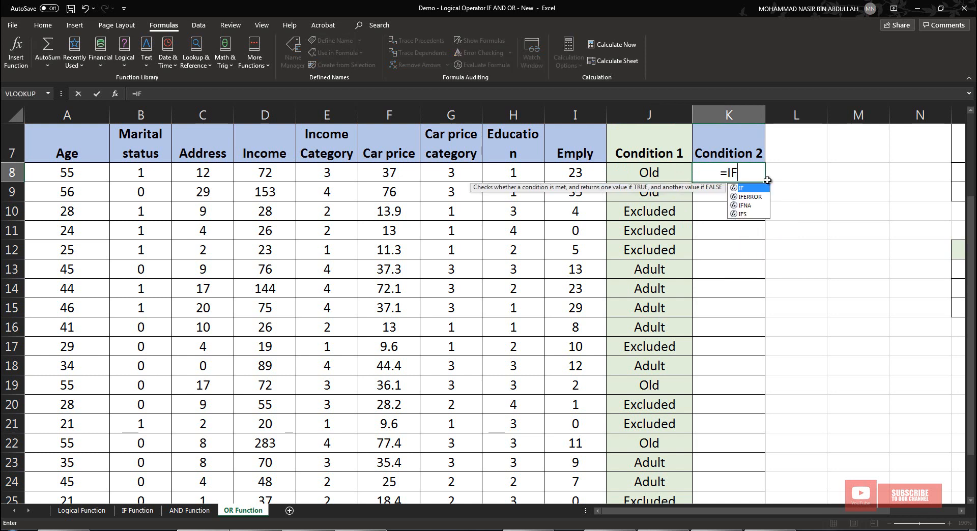
pyautogui.write('(')
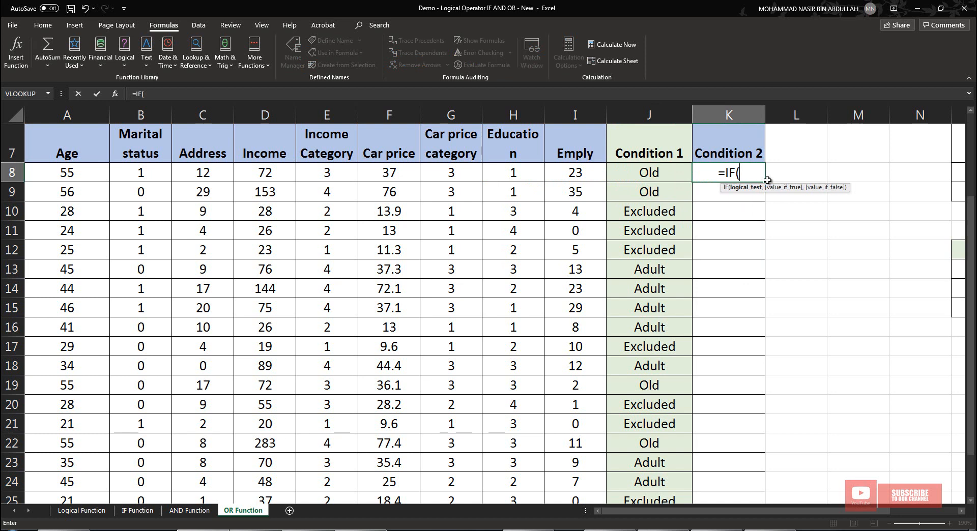
pyautogui.write('OR(')
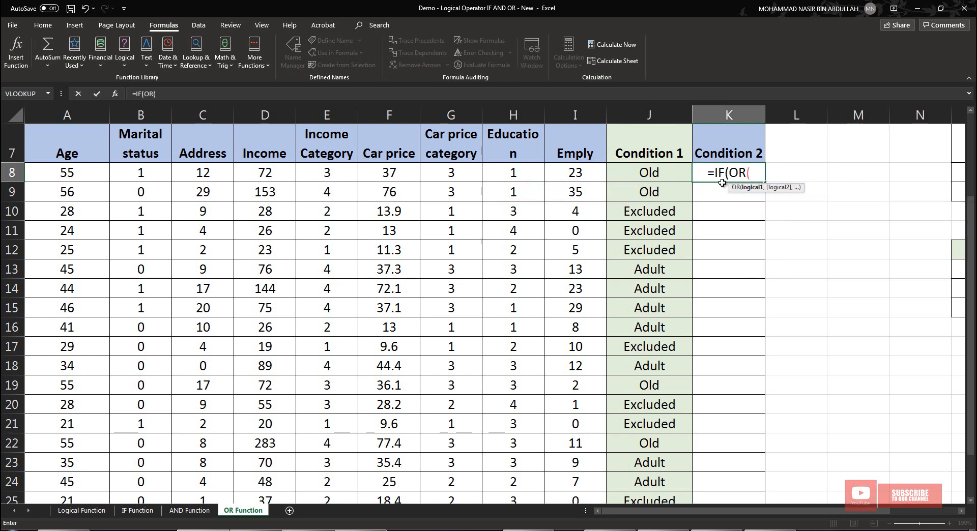
pyautogui.click(643, 176)
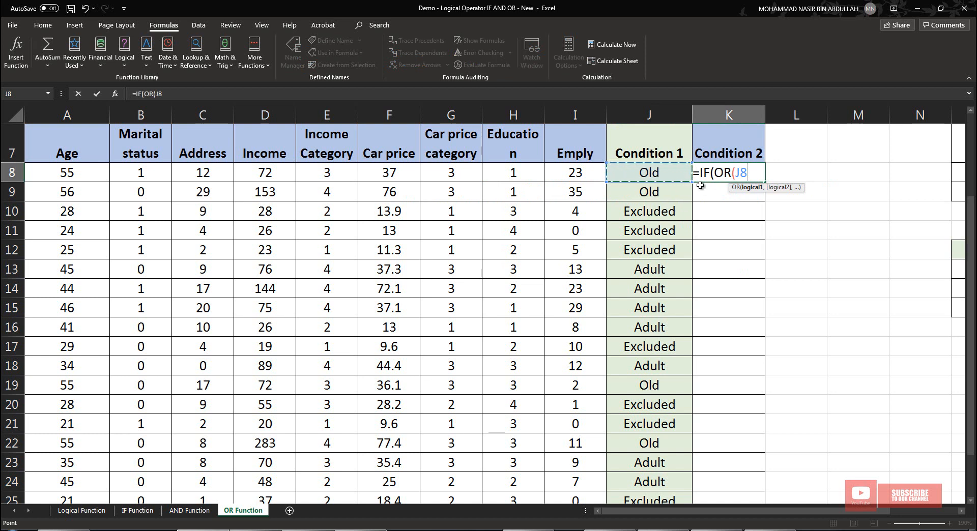
pyautogui.write('="')
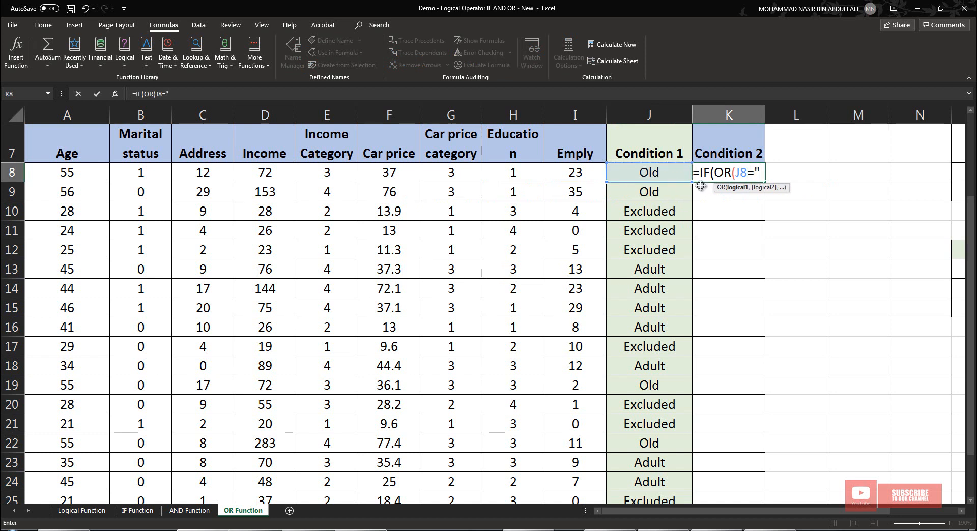
pyautogui.write('O')
pyautogui.press('BackSpace')
pyautogui.write('Old')
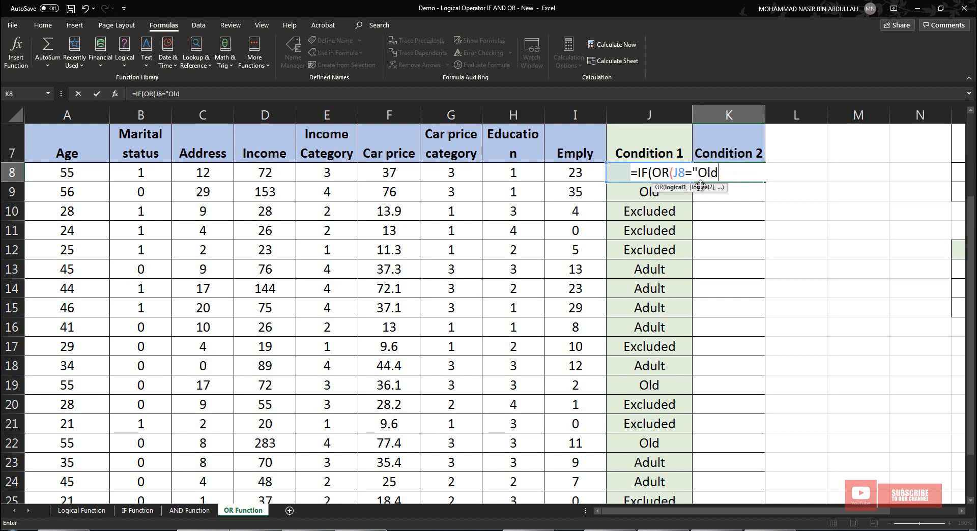
pyautogui.write('",')
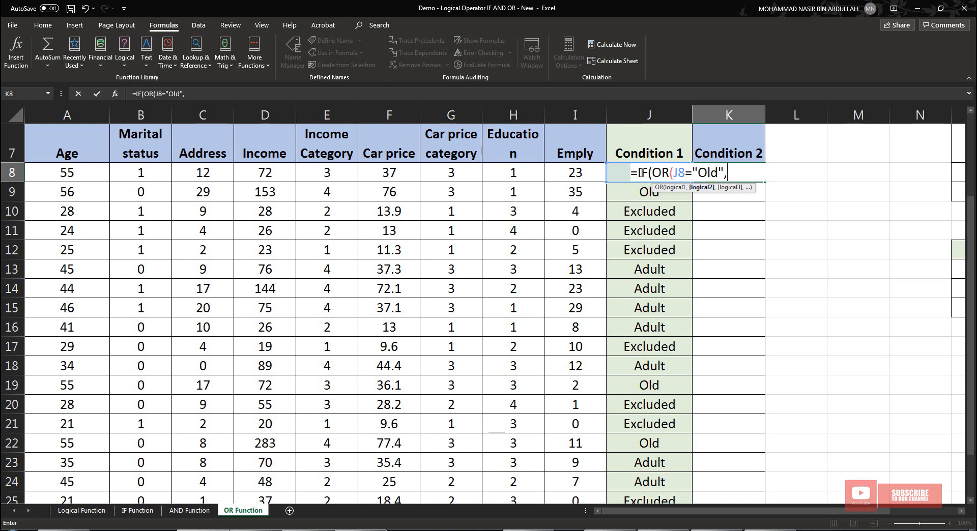
pyautogui.write('J8="Adult')
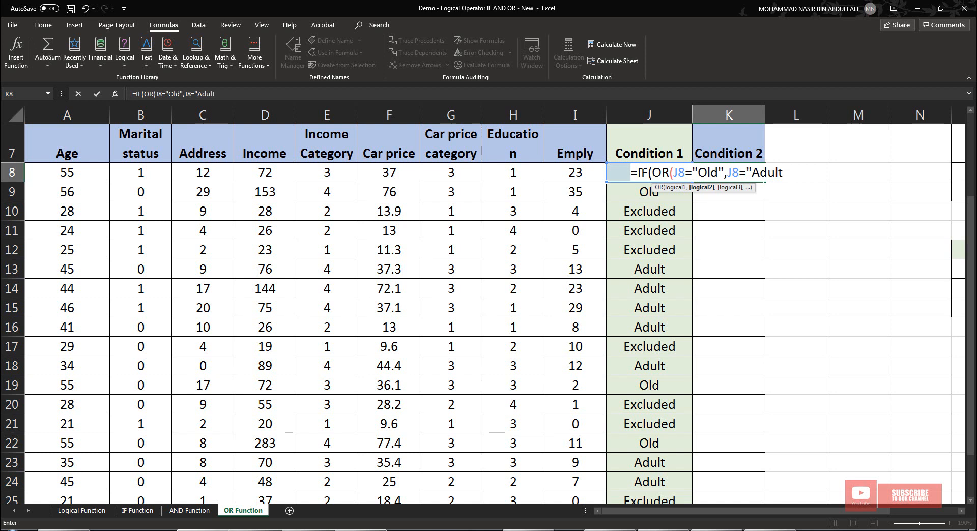
pyautogui.write('"), ')
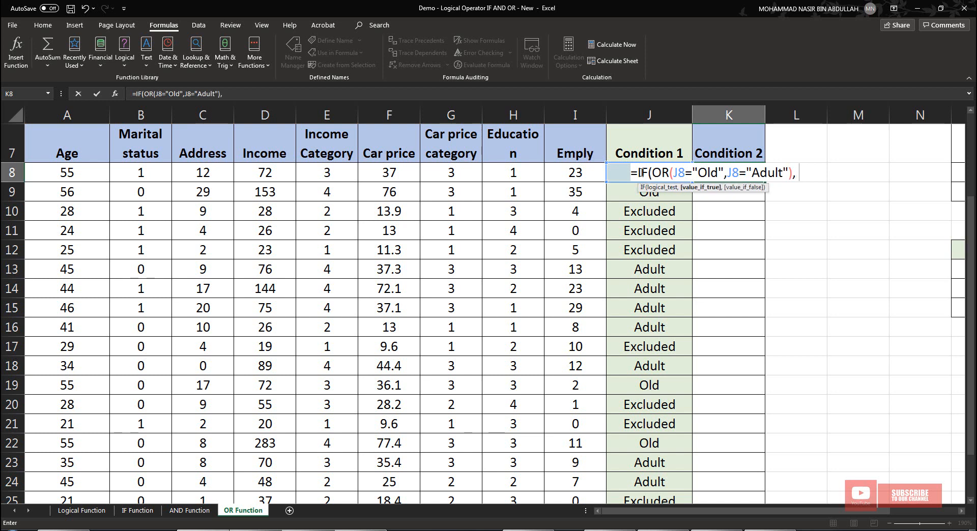
# Complete the K8 formula with "Include" when true and "Exclude" when false, and enter it.
pyautogui.write('"Include')
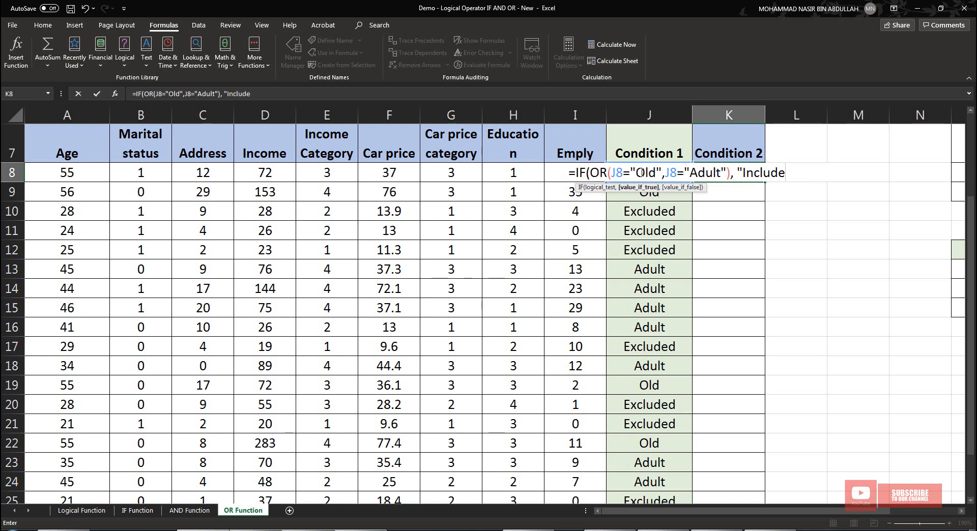
pyautogui.write('", "Exclude')
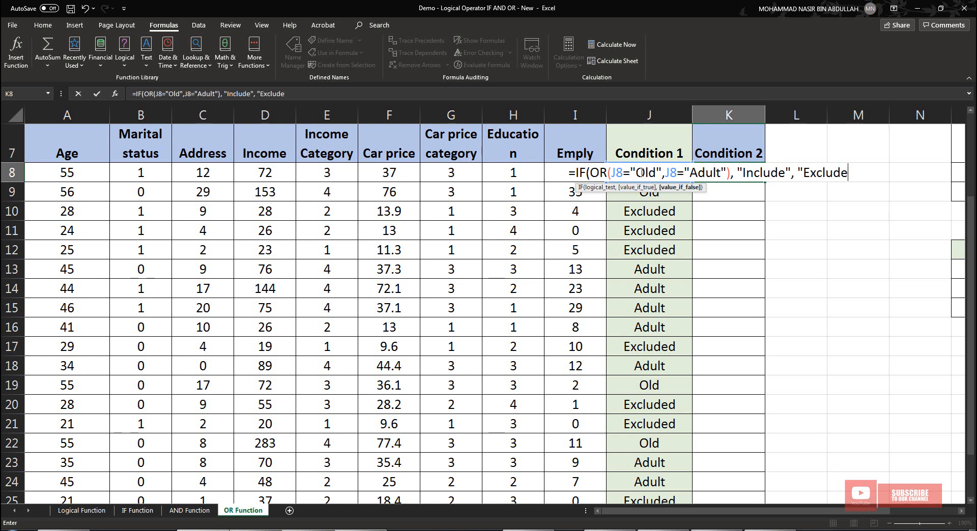
pyautogui.write(':')
pyautogui.press('BackSpace')
pyautogui.write('"')
pyautogui.press('Return')
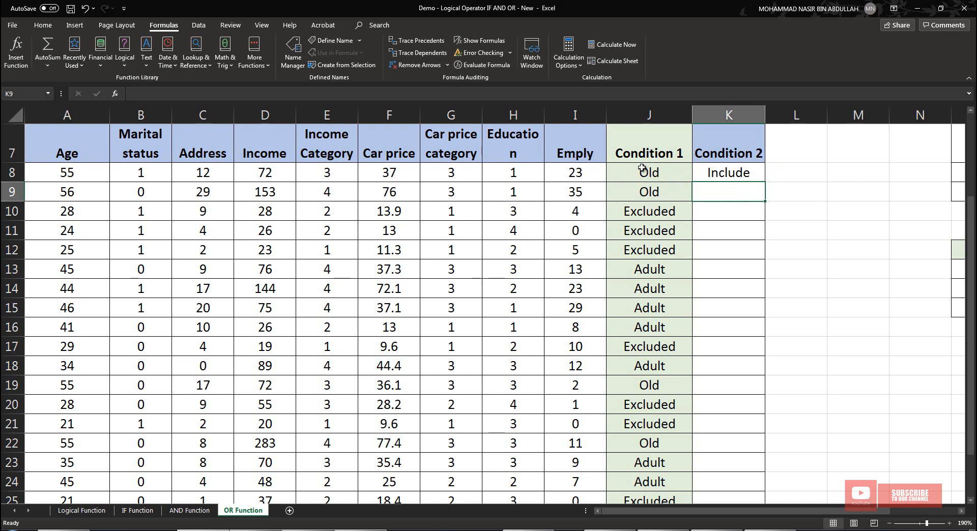
# Temporarily display the sheet's formulas and widen the Condition 2 column to fit the whole K8 formula.
pyautogui.click(719, 175)
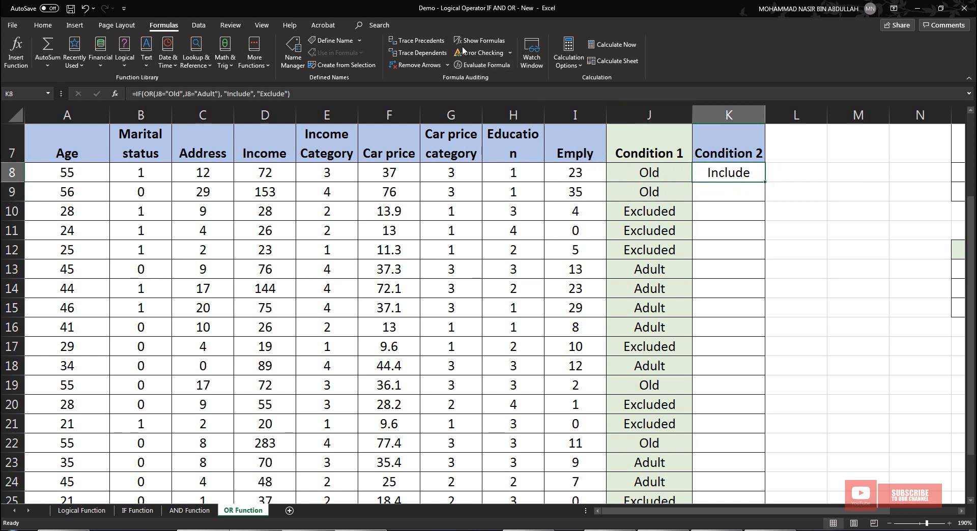
pyautogui.click(480, 41)
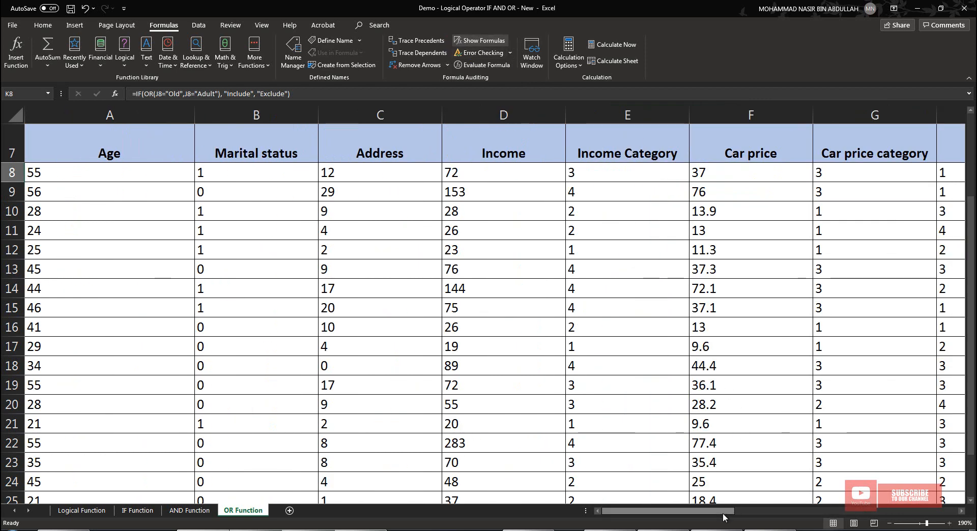
pyautogui.moveTo(723, 514); pyautogui.dragTo(888, 514)
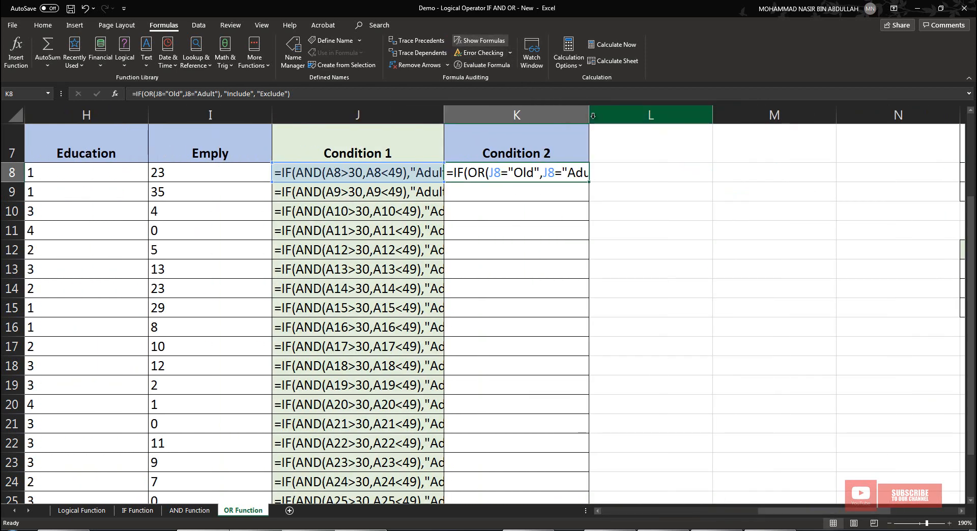
pyautogui.moveTo(589, 117); pyautogui.dragTo(746, 117)
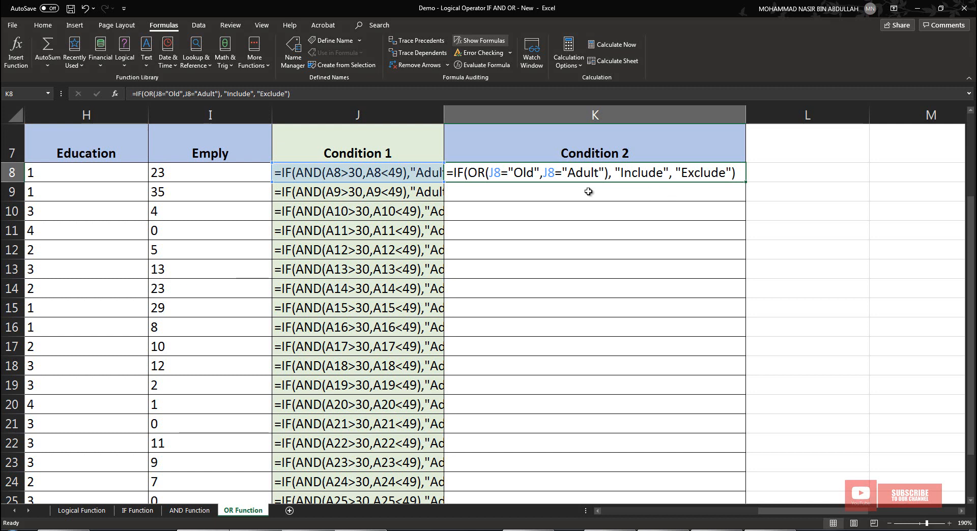
pyautogui.click(476, 45)
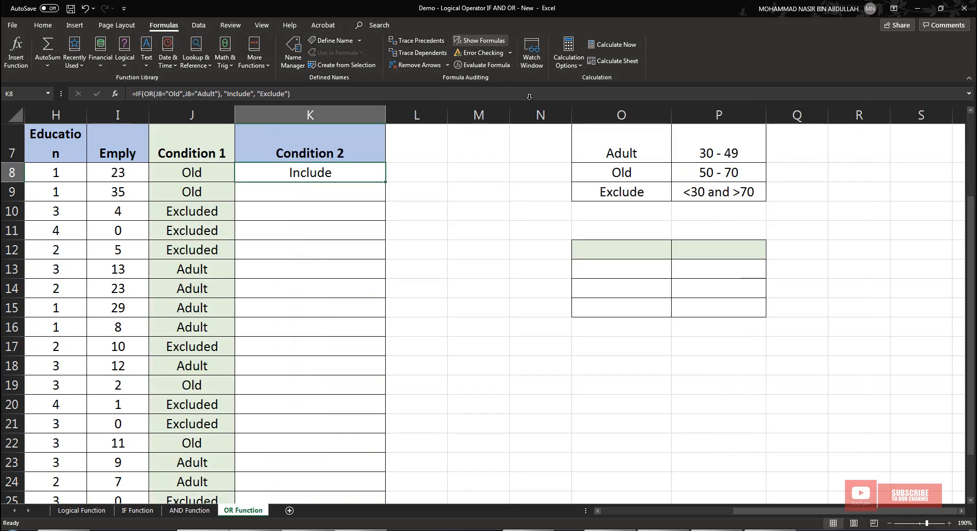
# Fill the K8 formula down the Condition 2 column and compare rows 10 to 13 with their Condition 1 values.
pyautogui.doubleClick(385, 181)
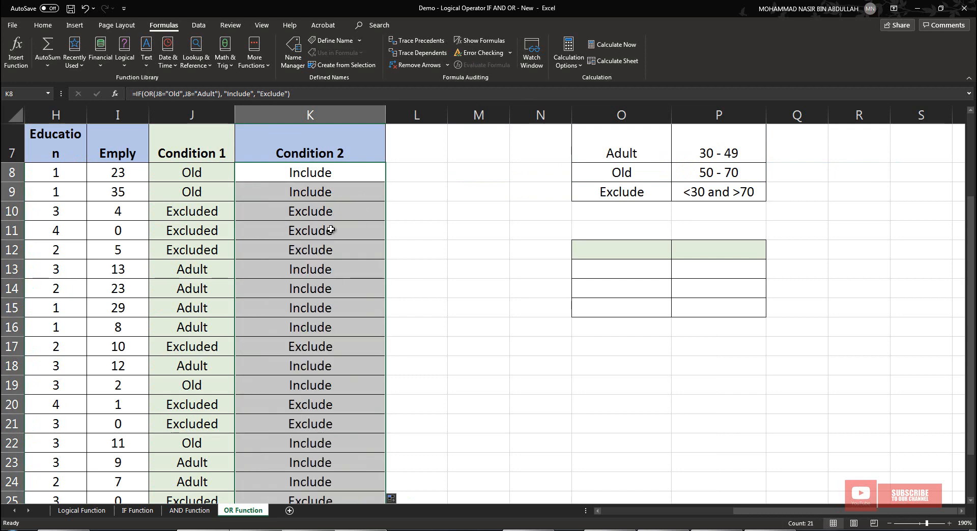
pyautogui.moveTo(230, 276); pyautogui.dragTo(281, 276)
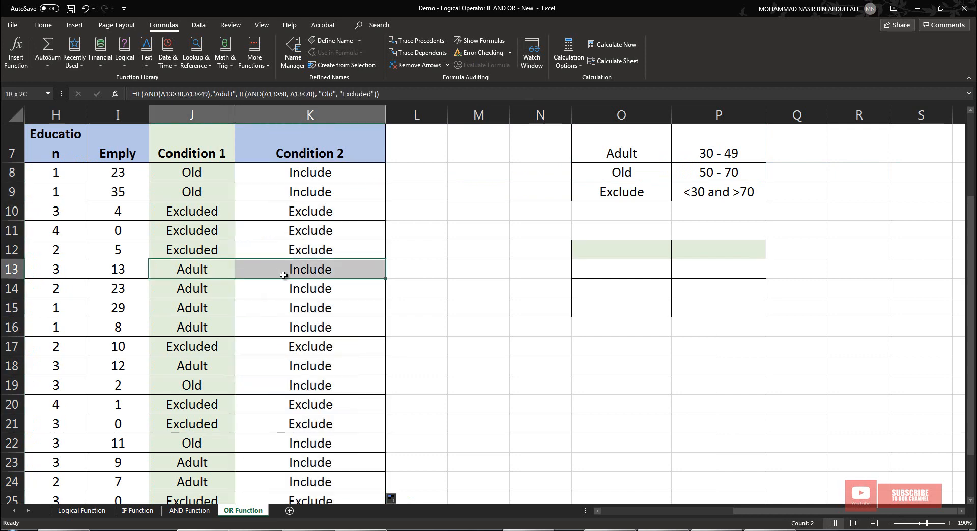
pyautogui.click(194, 275)
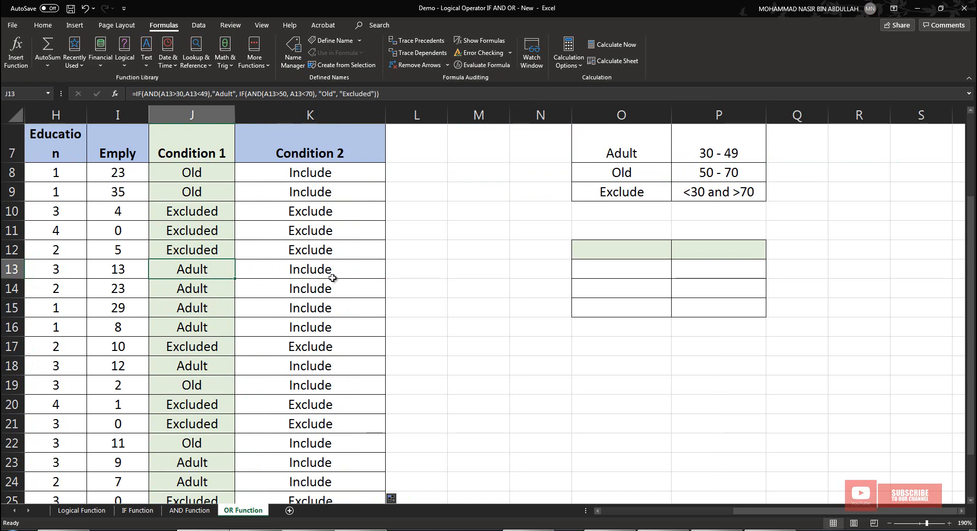
pyautogui.click(348, 273)
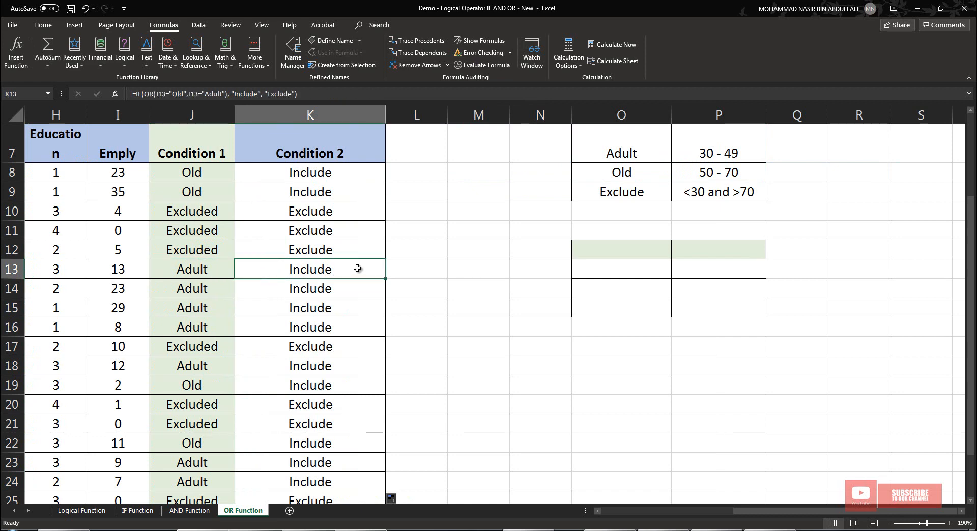
pyautogui.moveTo(212, 219); pyautogui.dragTo(335, 253)
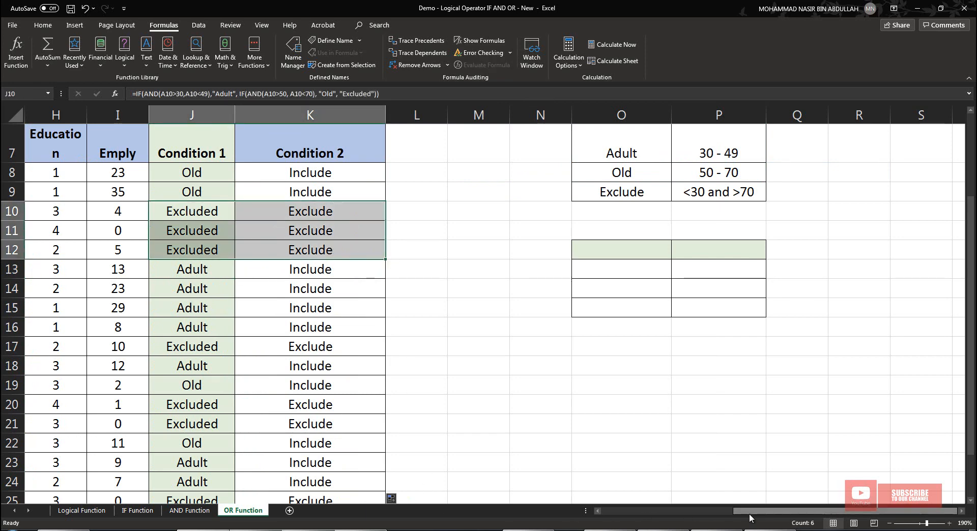
pyautogui.moveTo(738, 511); pyautogui.dragTo(132, 447)
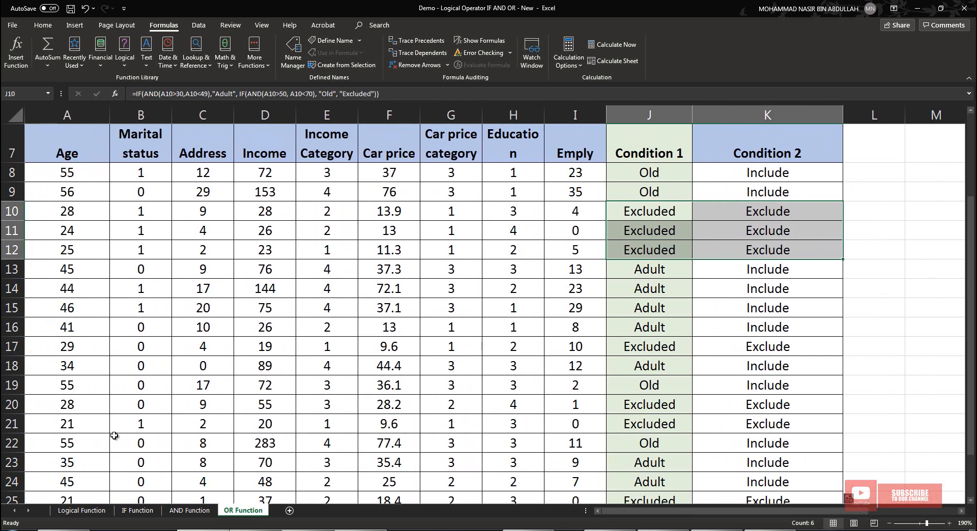
# Review the Logical Function, IF Function and AND Function sheets, and return to the start of the OR Function sheet.
pyautogui.click(85, 511)
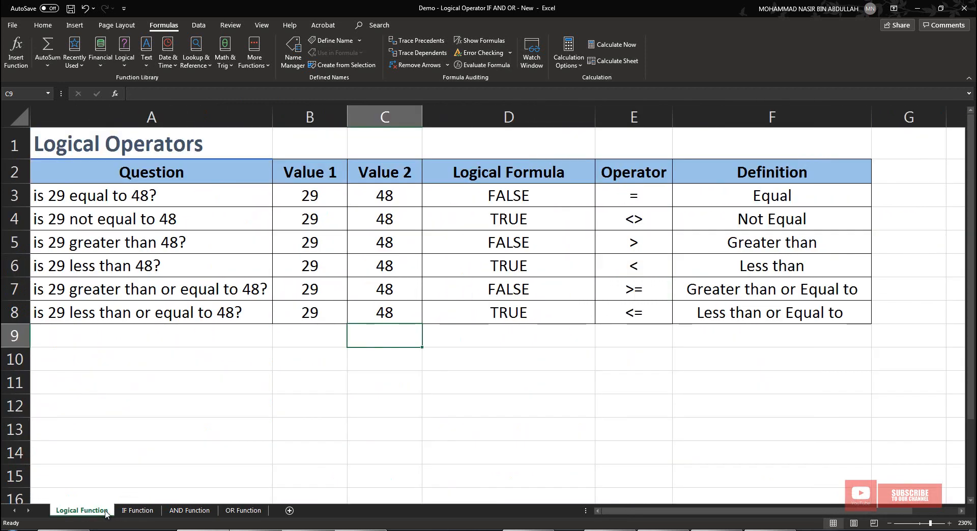
pyautogui.click(136, 511)
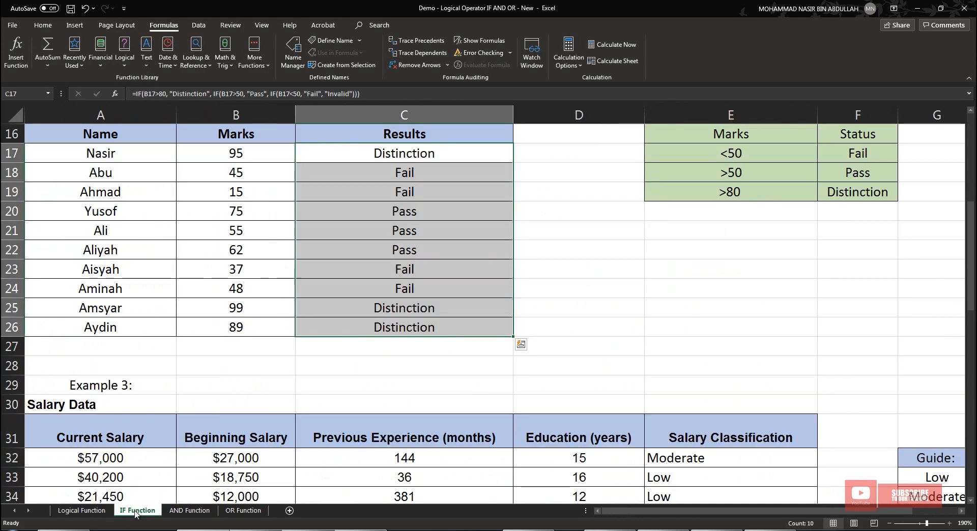
pyautogui.scroll(5, 167, 514)
pyautogui.click(190, 512)
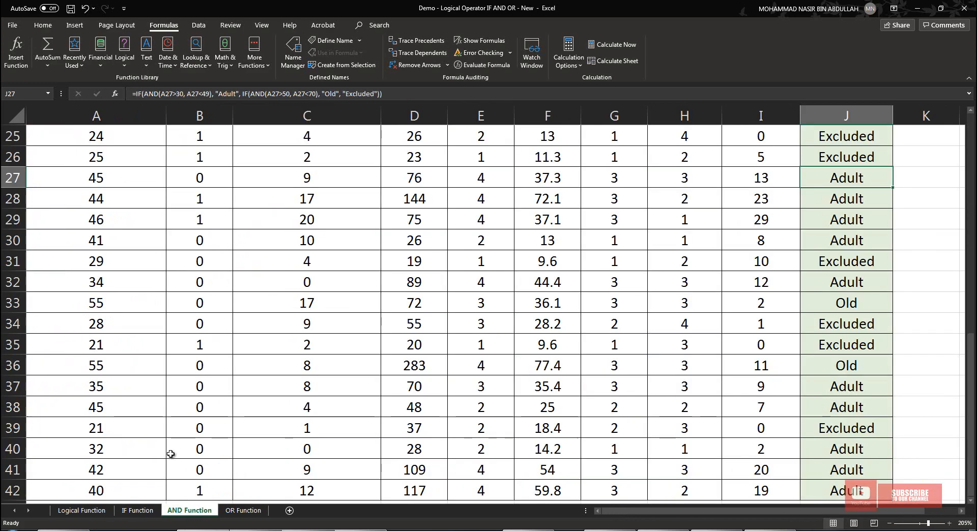
pyautogui.scroll(8, 170, 455)
pyautogui.click(241, 511)
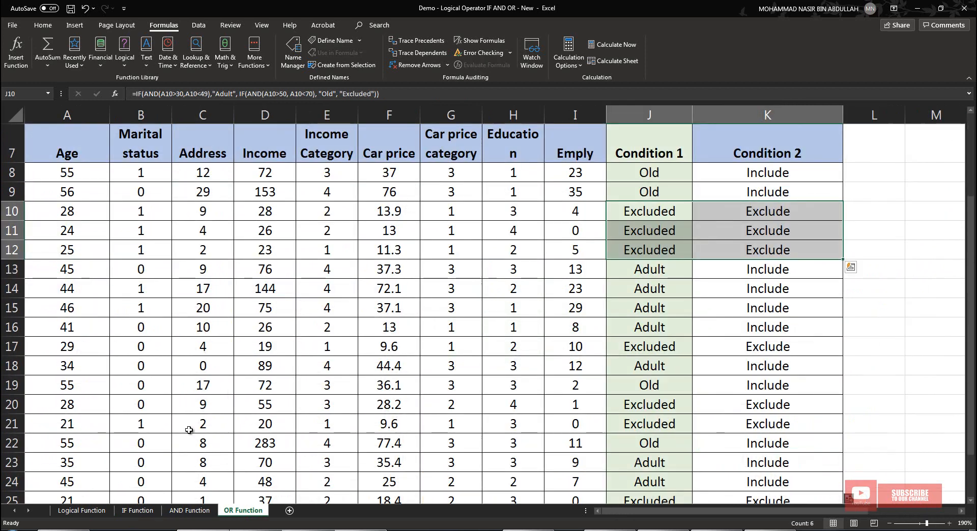
pyautogui.scroll(3, 192, 429)
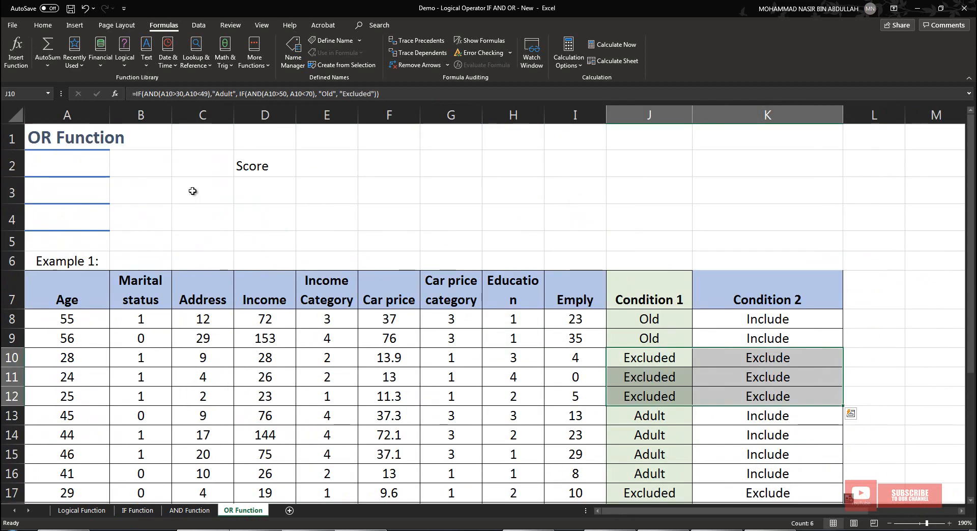